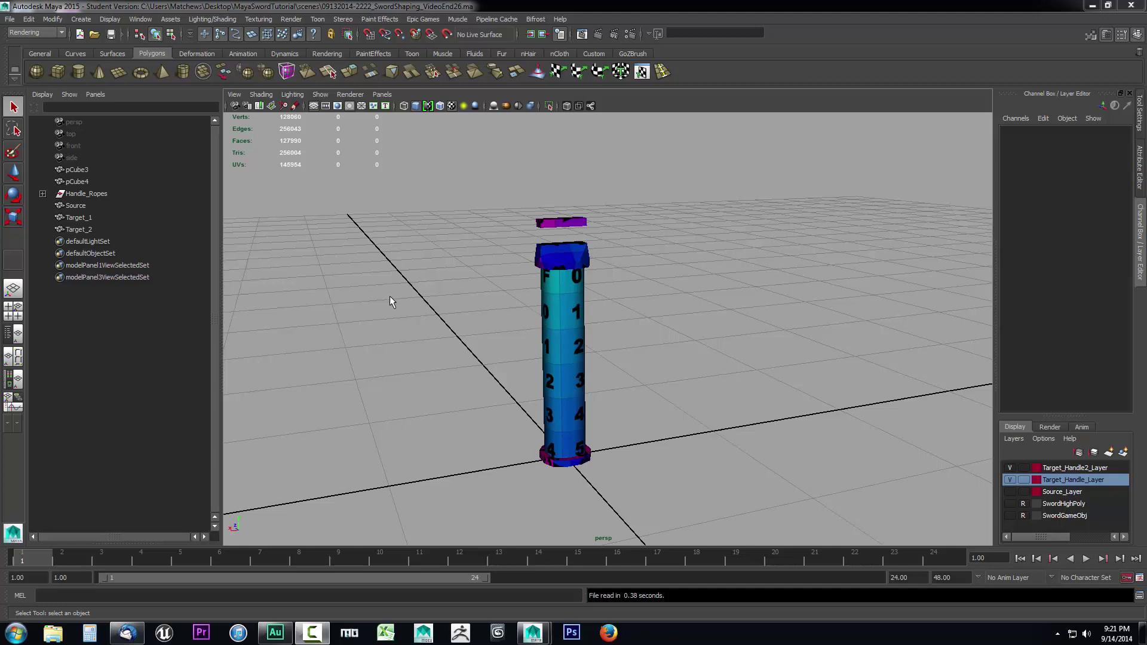
# Step: Hide Target_Handle2_Layer and select the Target_1 handle cylinder
pyautogui.click(78, 218)
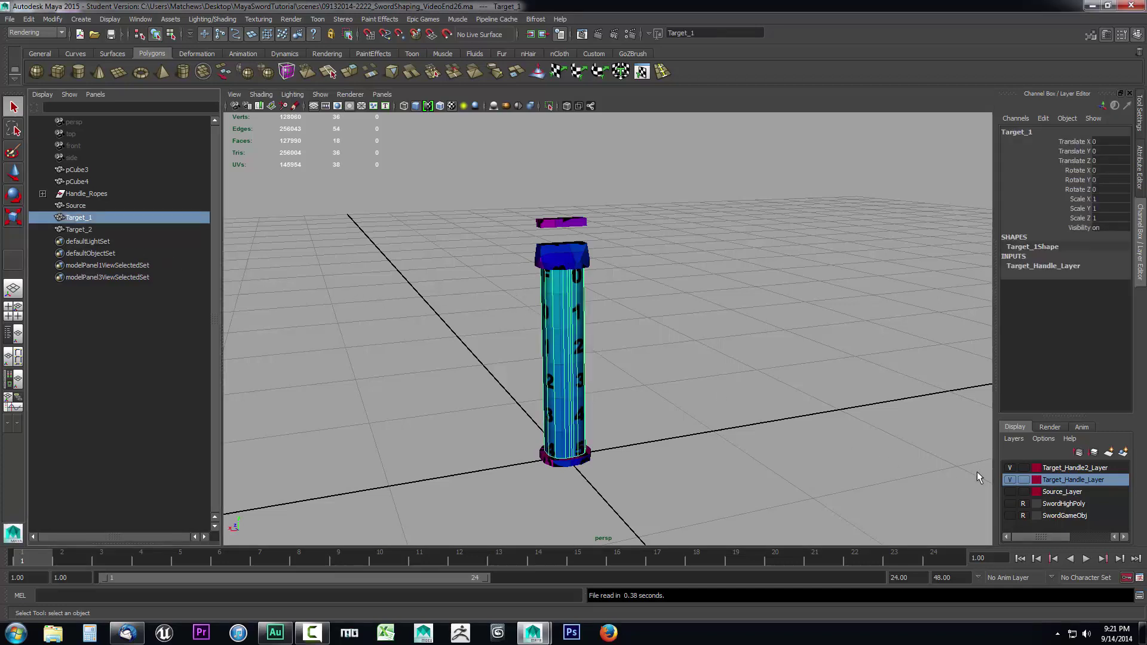
pyautogui.moveTo(1049, 479); pyautogui.dragTo(1102, 471)
pyautogui.click(1012, 469)
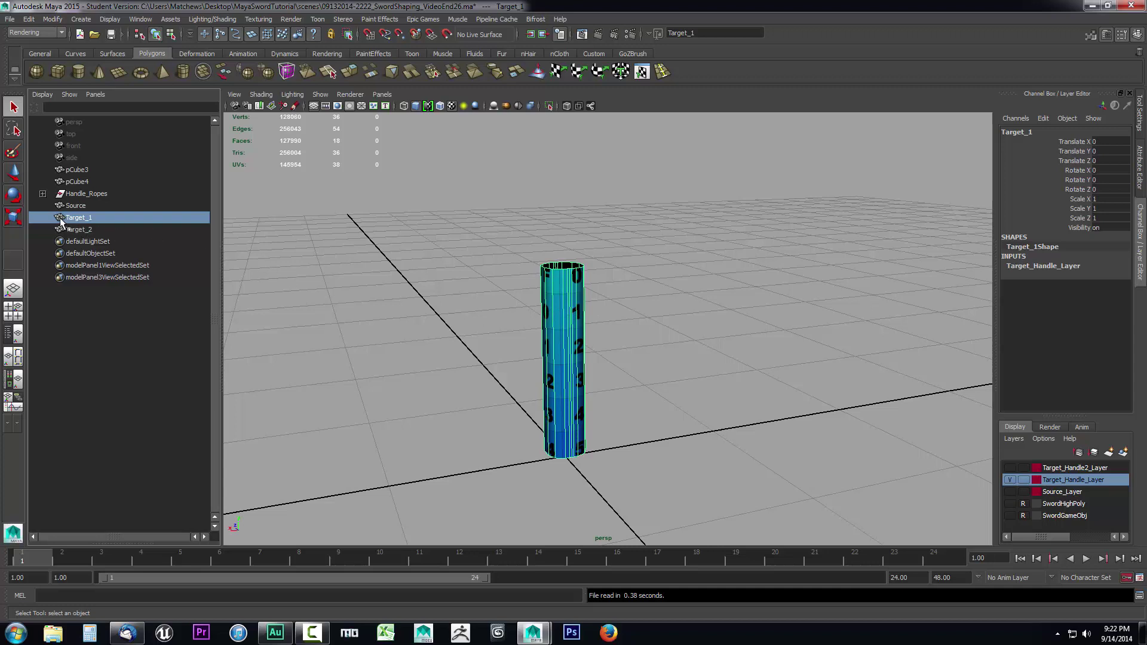
pyautogui.click(482, 287)
pyautogui.click(561, 310)
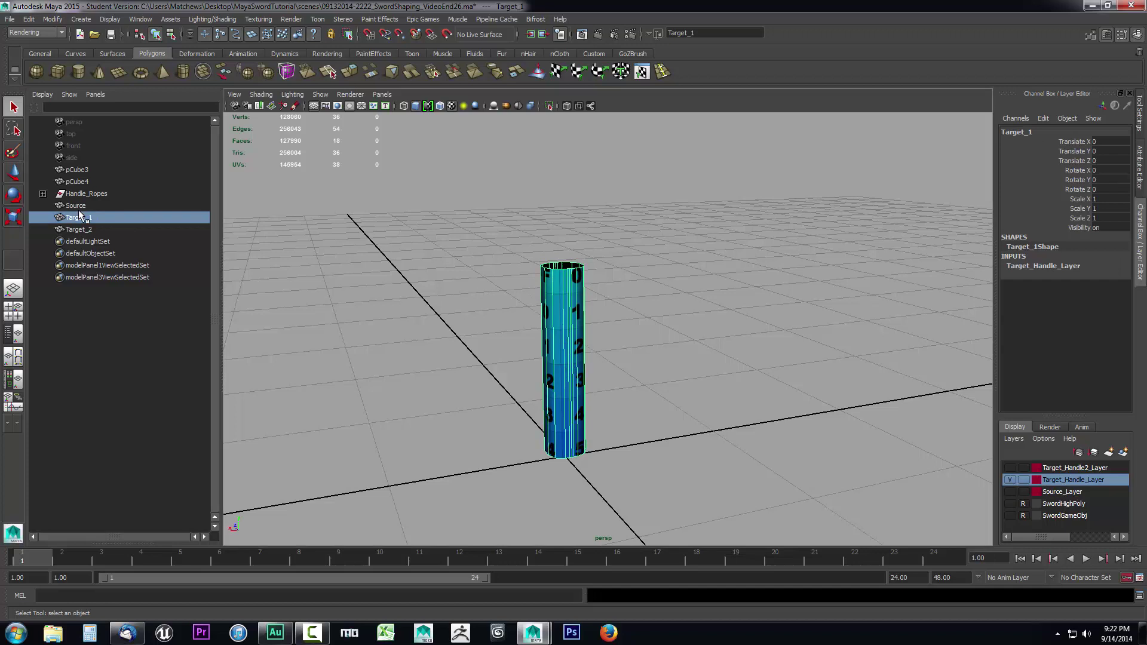
# Step: Open Transfer Maps from the Rendering menu set for Target_1 and reset its settings to default
pyautogui.click(39, 33)
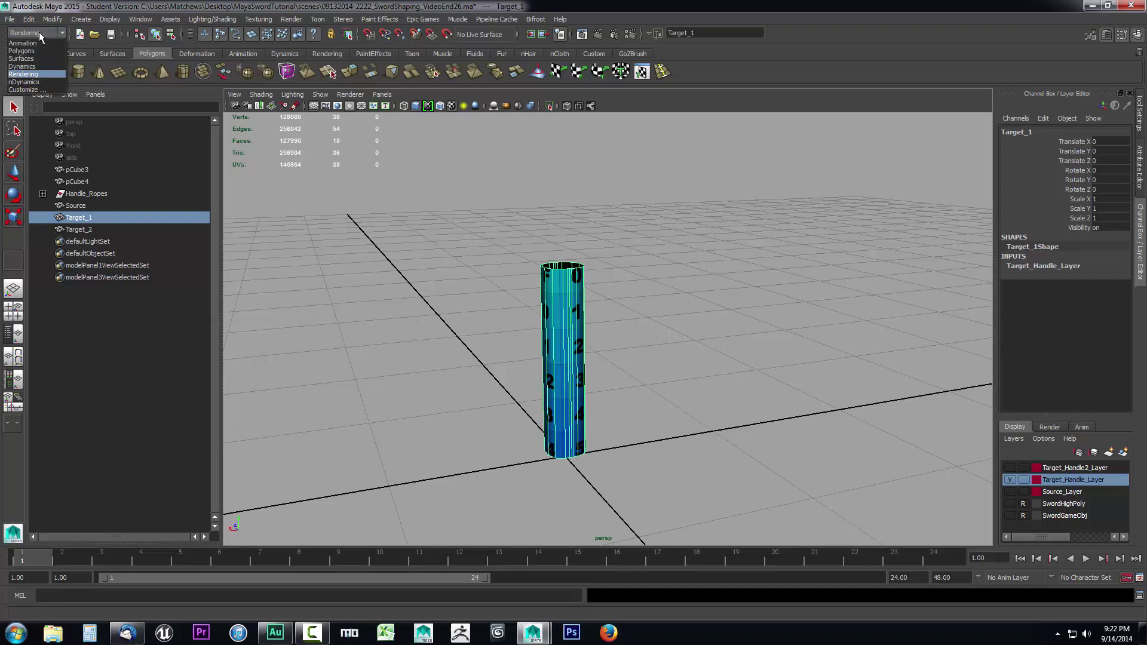
pyautogui.click(23, 74)
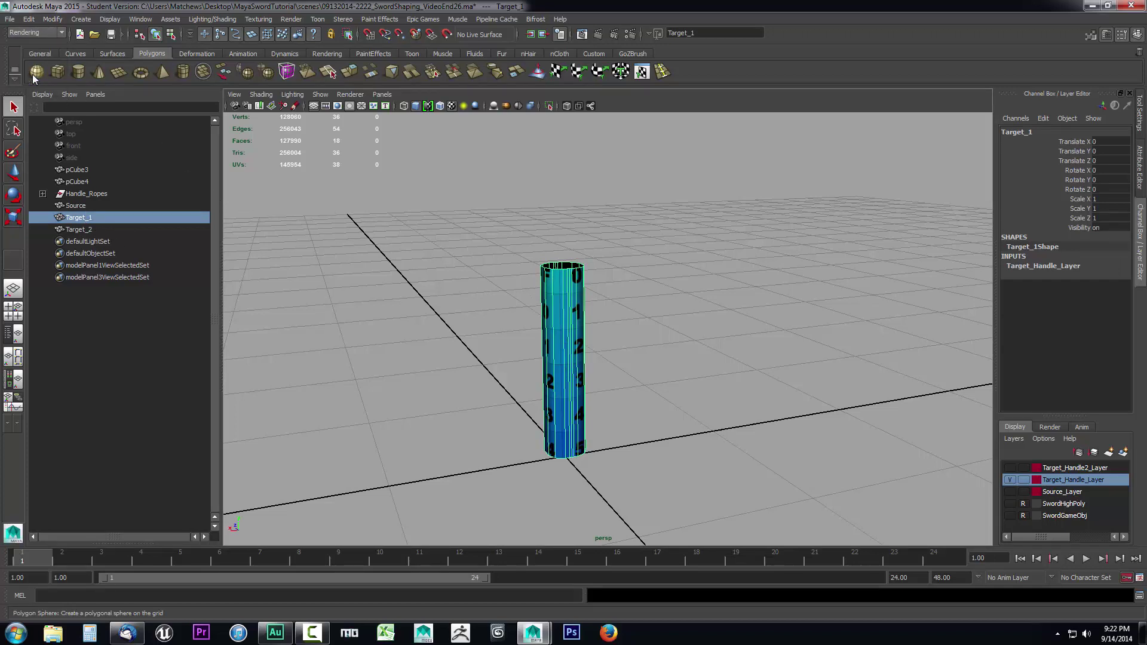
pyautogui.click(219, 23)
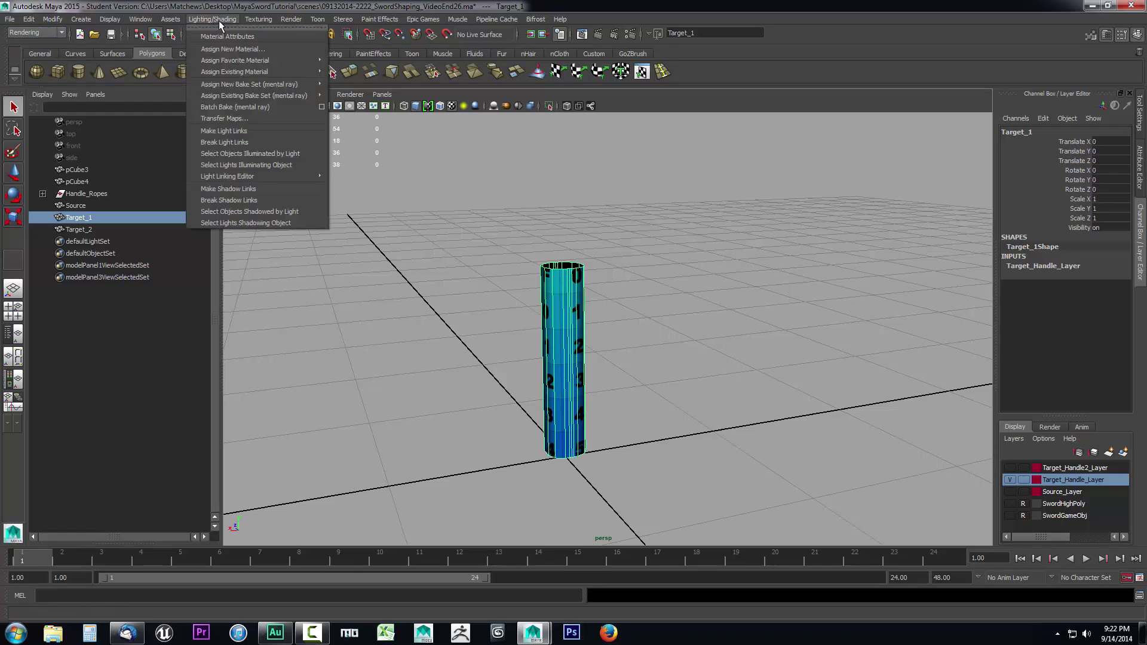
pyautogui.click(235, 121)
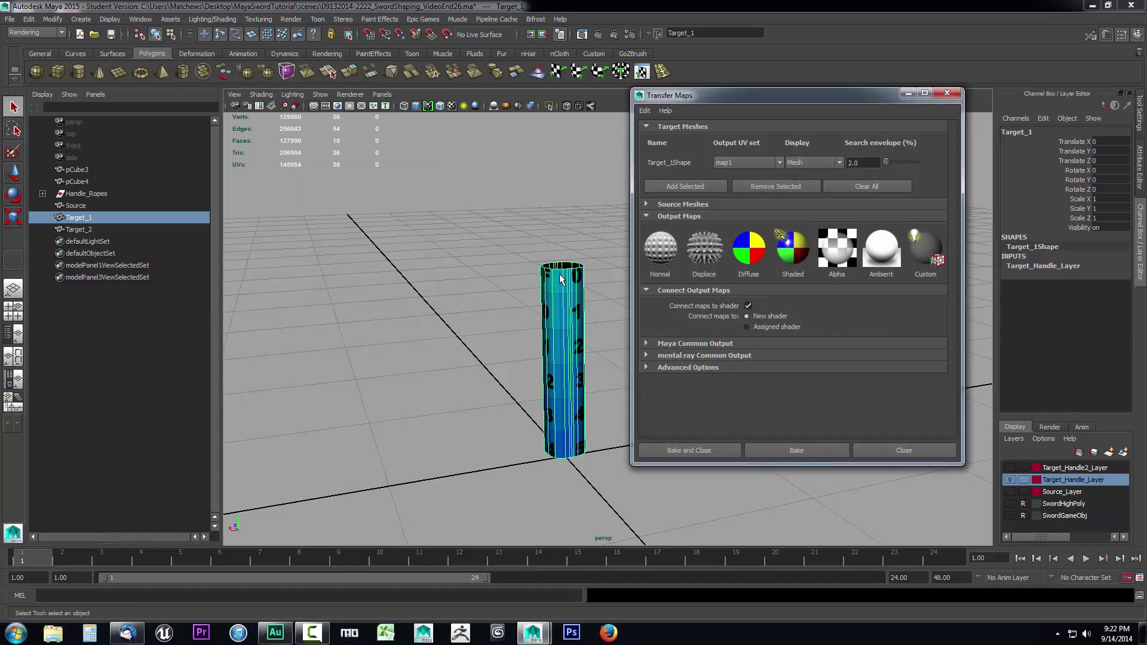
pyautogui.click(644, 111)
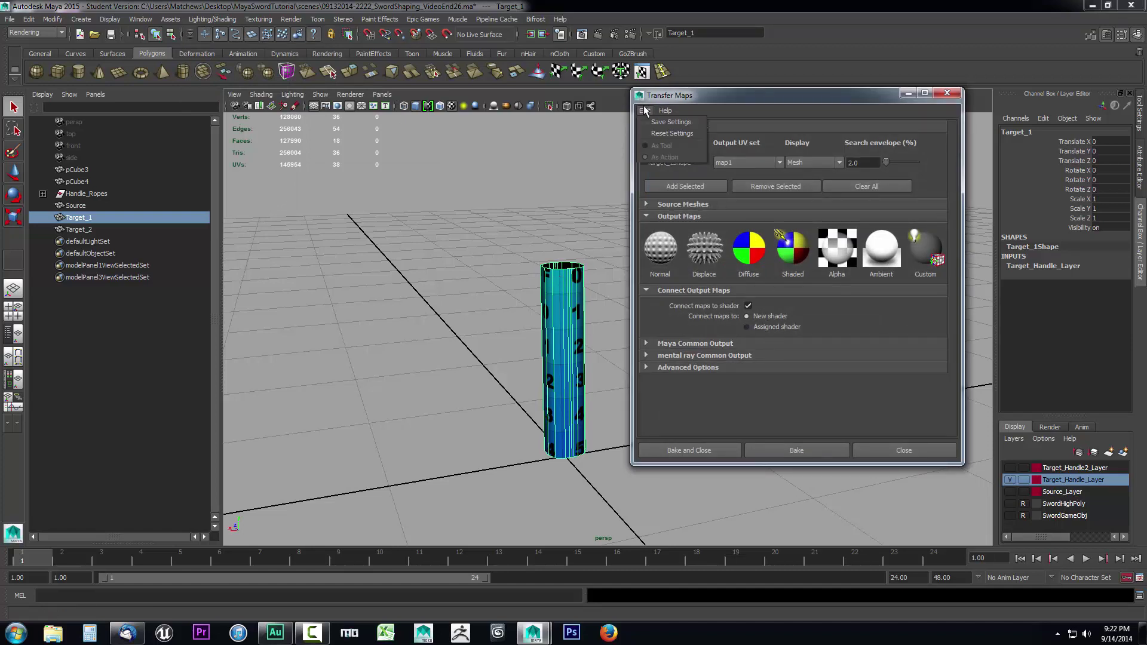
pyautogui.click(655, 133)
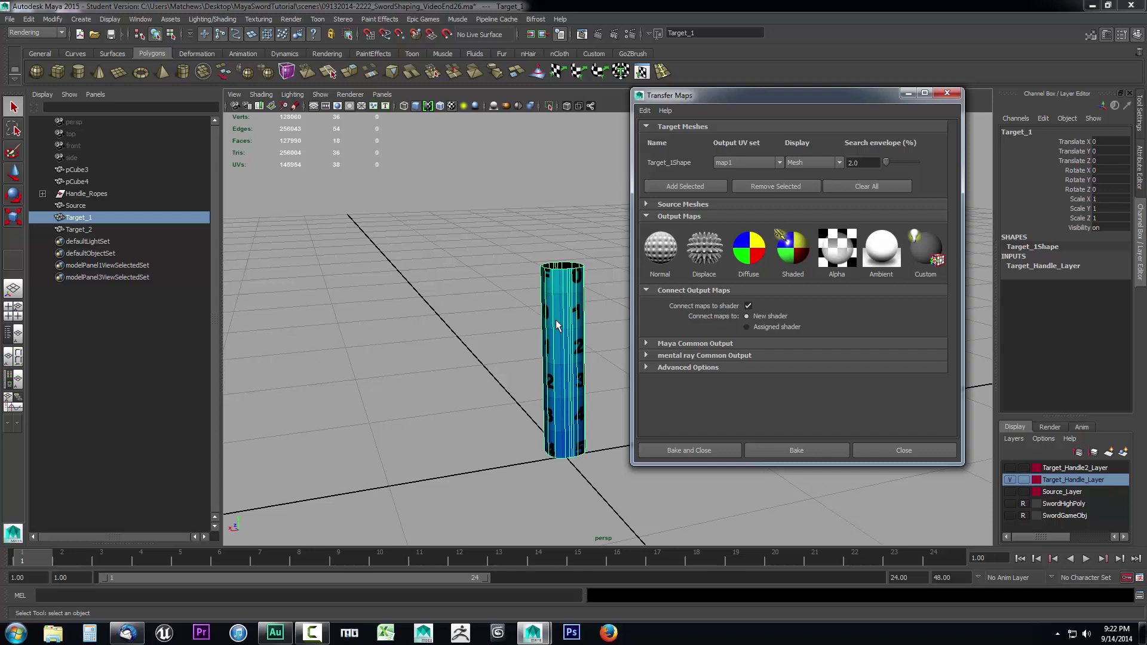
# Step: Remove Target_1Shape from the target meshes, reselect the handle cylinder and add it back as the target
pyautogui.click(772, 187)
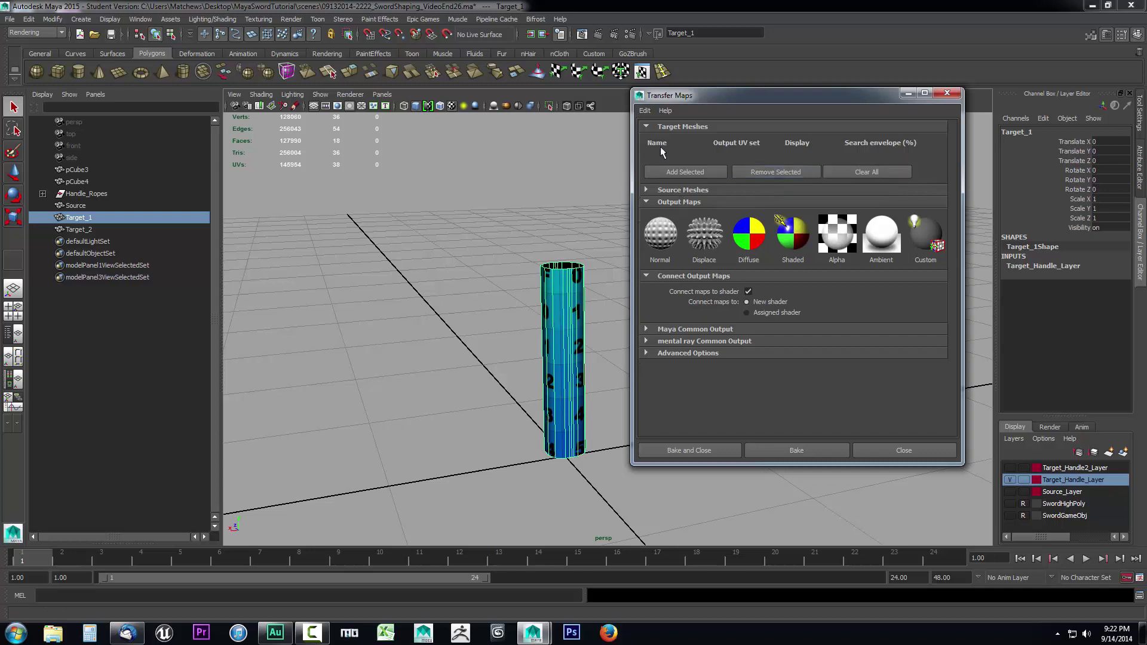
pyautogui.click(486, 311)
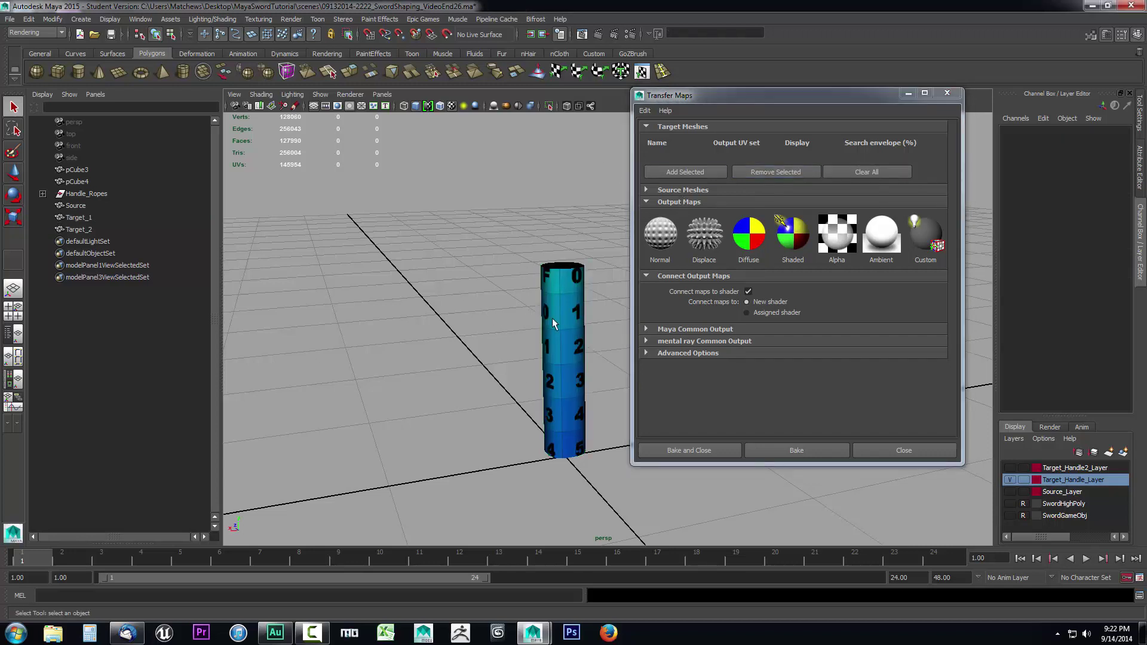
pyautogui.click(554, 319)
pyautogui.click(684, 173)
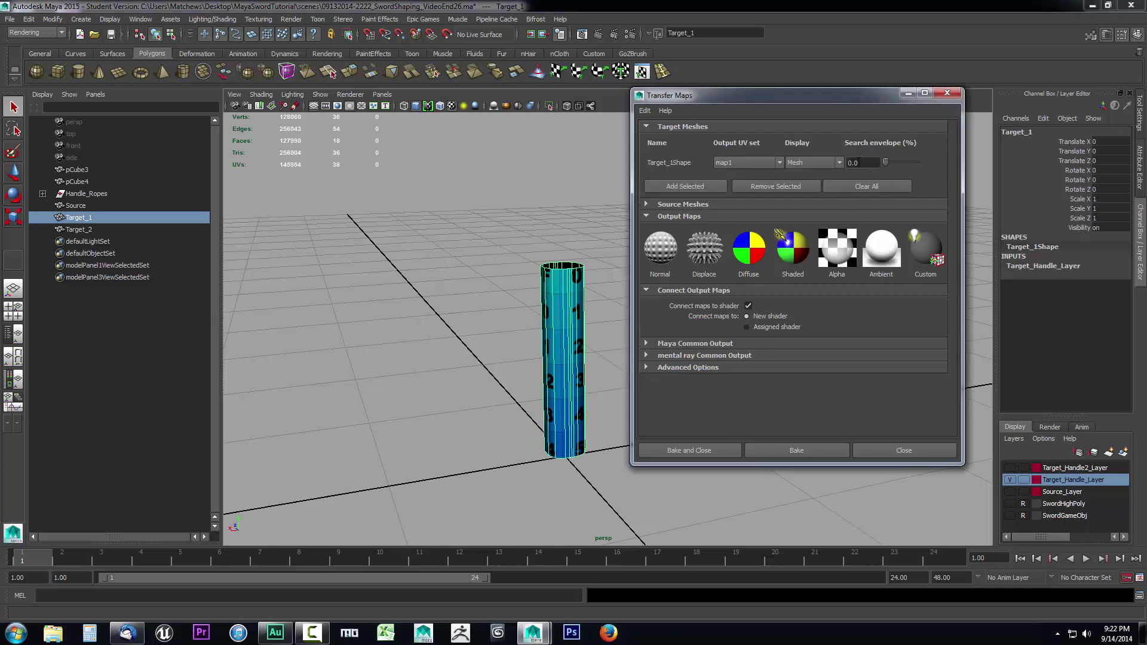
# Step: Set Target_1Shape's search envelope to 2.0% and its display to Both
pyautogui.click(848, 164)
pyautogui.click(807, 163)
pyautogui.click(809, 189)
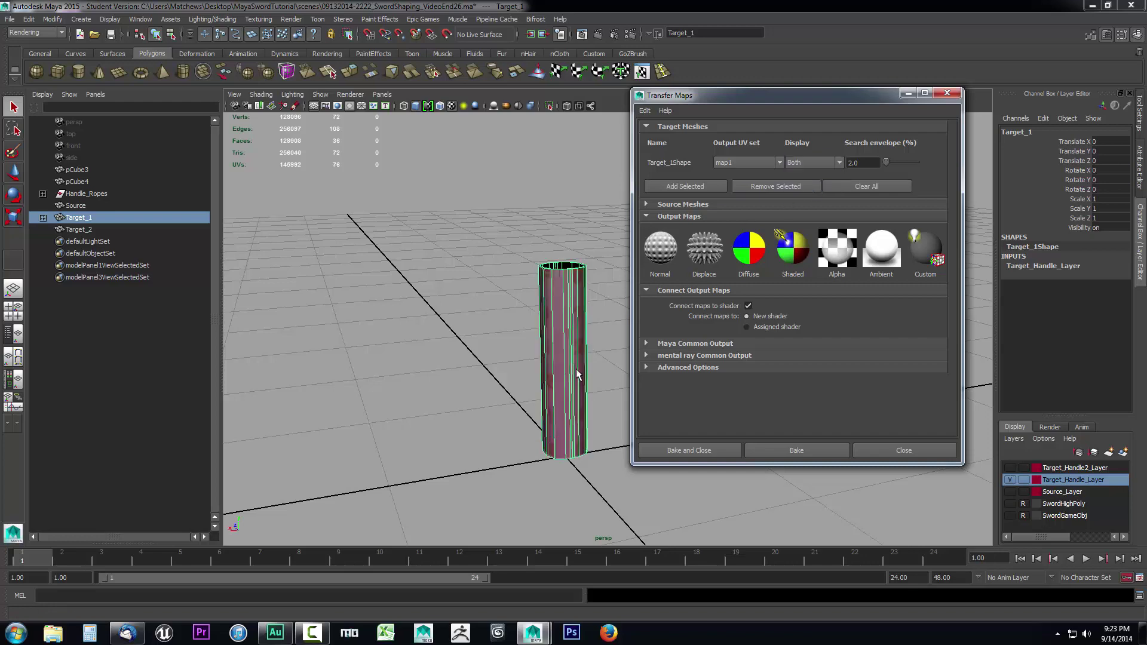
# Step: Examine the search envelope around the Target_1 cylinder, checking the gap between mesh and envelope from the open end and the side
pyautogui.keyDown('alt'); pyautogui.moveTo(555, 382); pyautogui.dragTo(553, 346); pyautogui.keyUp('alt')
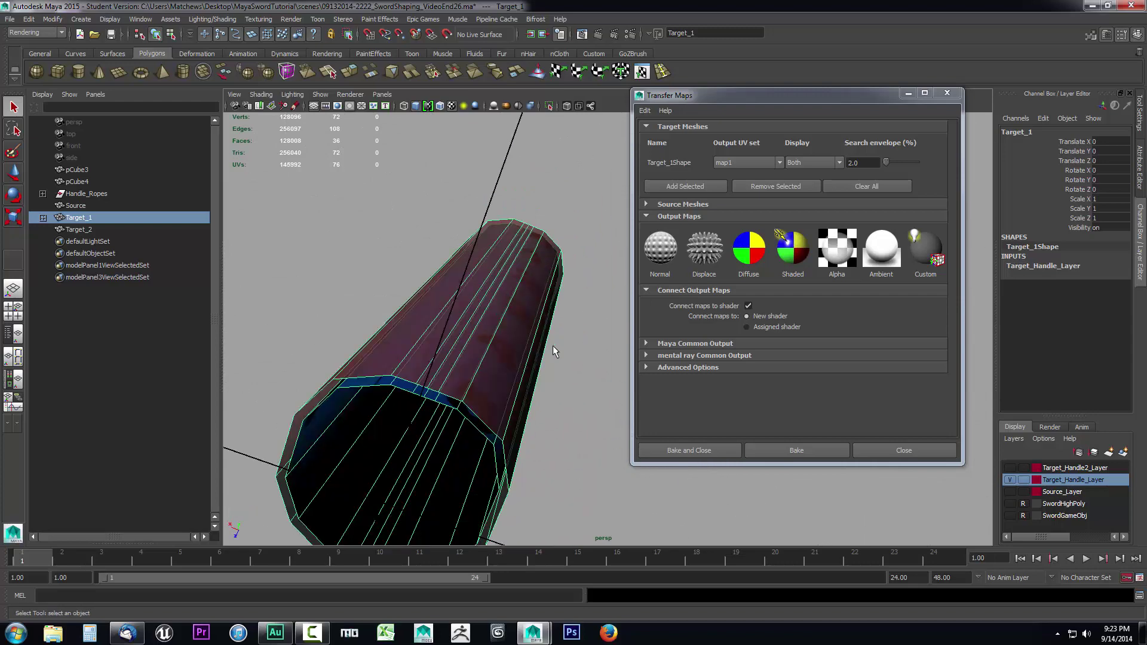
pyautogui.keyDown('alt'); pyautogui.moveTo(501, 395); pyautogui.dragTo(542, 350, button='middle'); pyautogui.keyUp('alt')
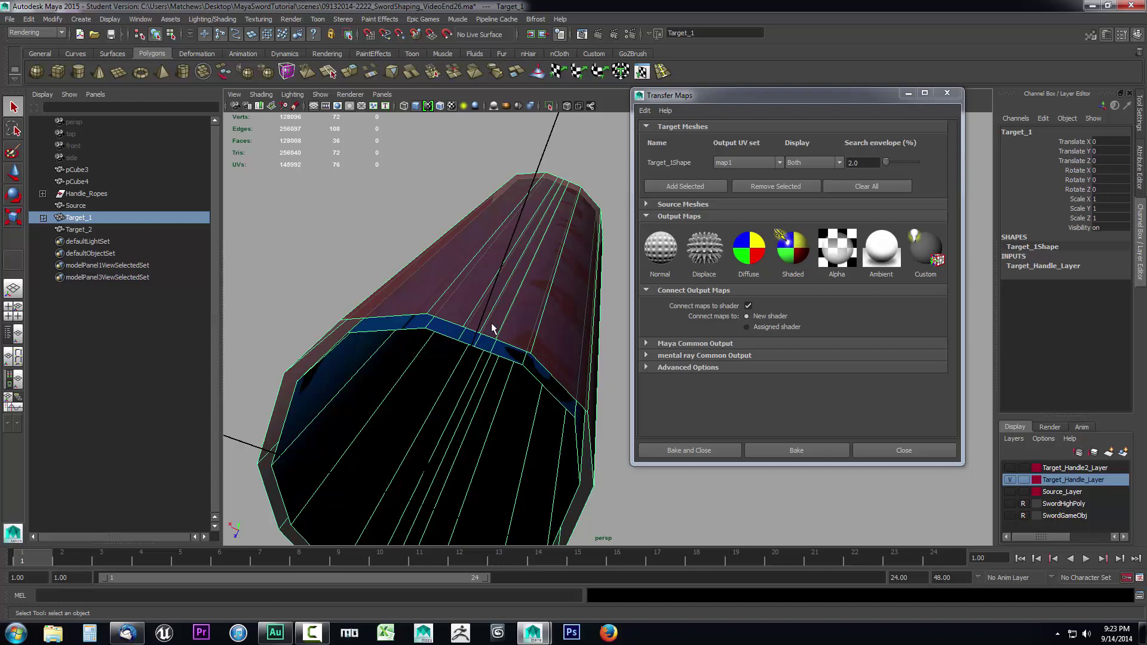
pyautogui.keyDown('alt'); pyautogui.moveTo(507, 378); pyautogui.dragTo(522, 371); pyautogui.keyUp('alt')
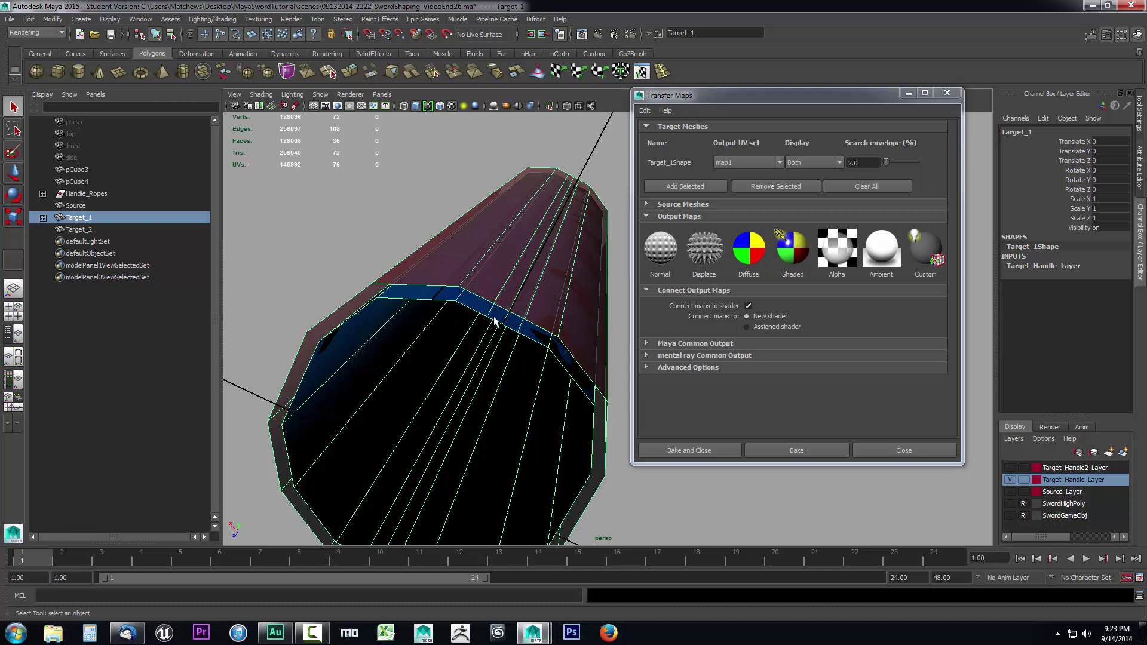
pyautogui.keyDown('alt'); pyautogui.moveTo(476, 314); pyautogui.dragTo(565, 328); pyautogui.keyUp('alt')
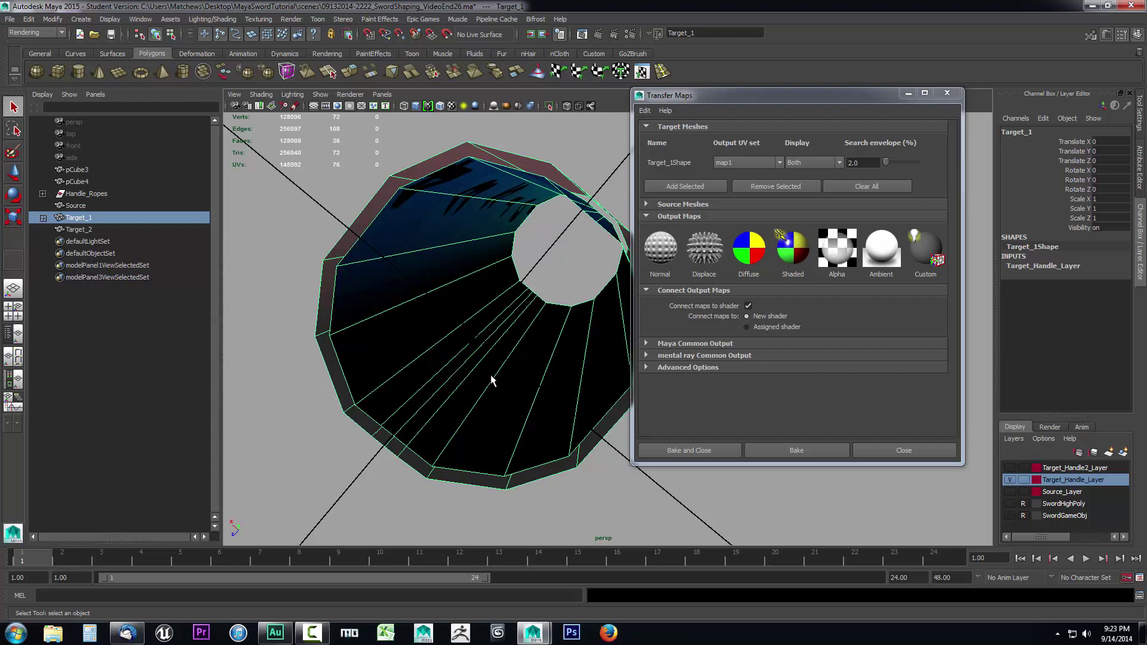
pyautogui.keyDown('alt'); pyautogui.moveTo(491, 378); pyautogui.dragTo(477, 397); pyautogui.keyUp('alt')
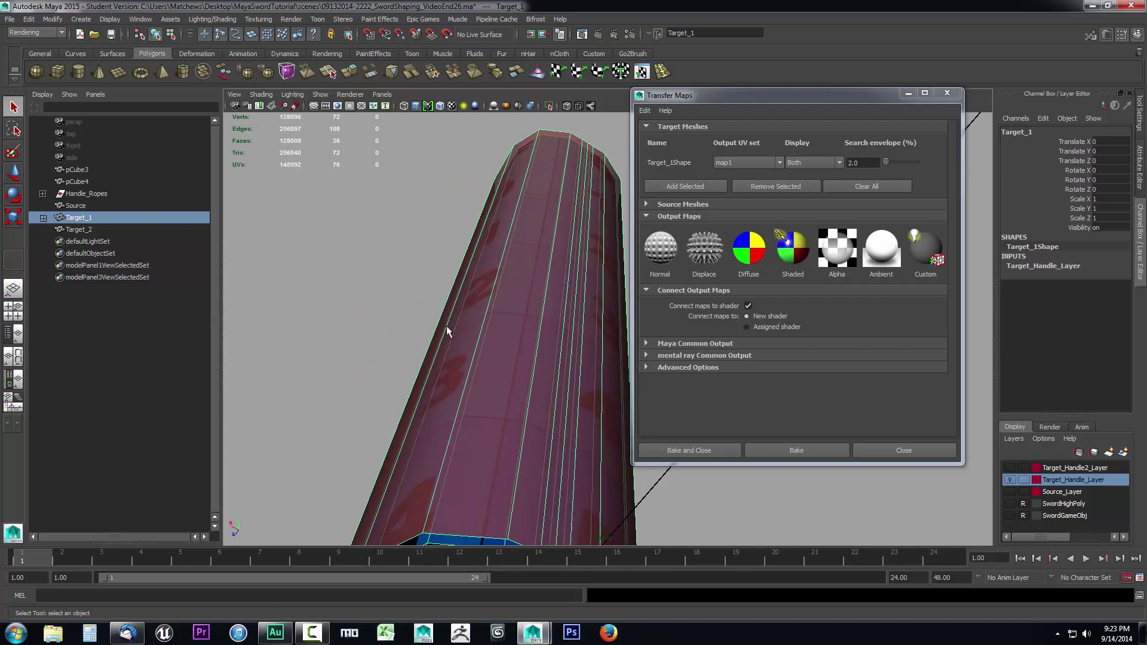
pyautogui.keyDown('alt'); pyautogui.moveTo(543, 421); pyautogui.dragTo(543, 392); pyautogui.keyUp('alt')
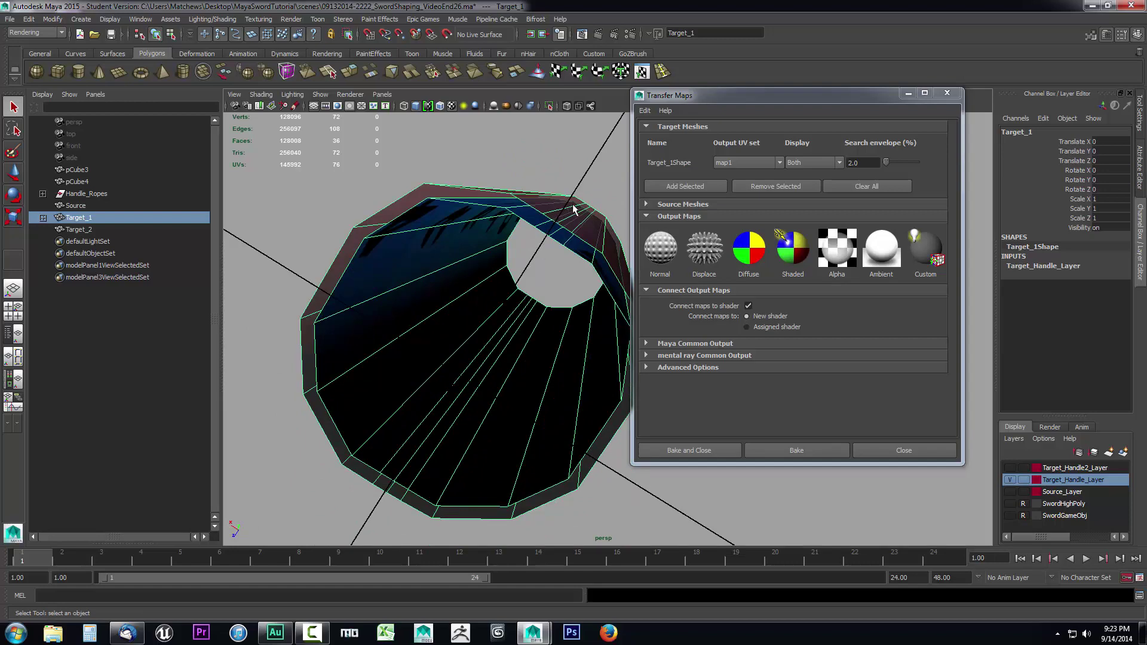
pyautogui.keyDown('alt'); pyautogui.moveTo(565, 242); pyautogui.dragTo(549, 252); pyautogui.keyUp('alt')
pyautogui.keyDown('alt'); pyautogui.moveTo(492, 392); pyautogui.dragTo(494, 440); pyautogui.keyUp('alt')
pyautogui.keyDown('alt'); pyautogui.moveTo(570, 468); pyautogui.dragTo(577, 407); pyautogui.keyUp('alt')
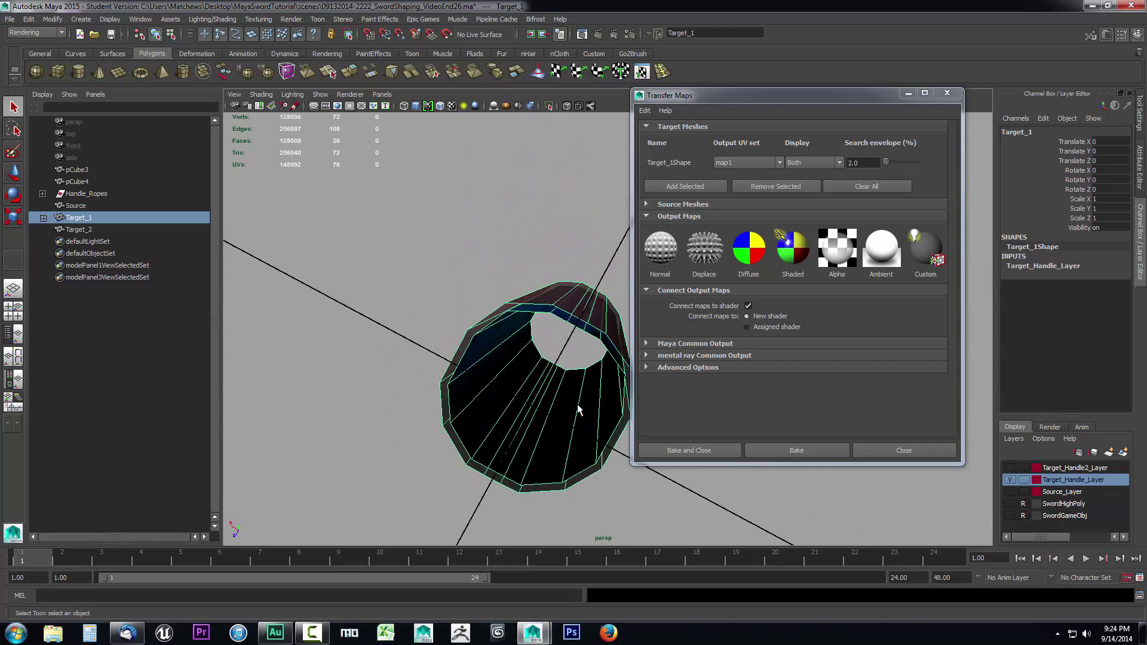
pyautogui.scroll(3, 539, 261)
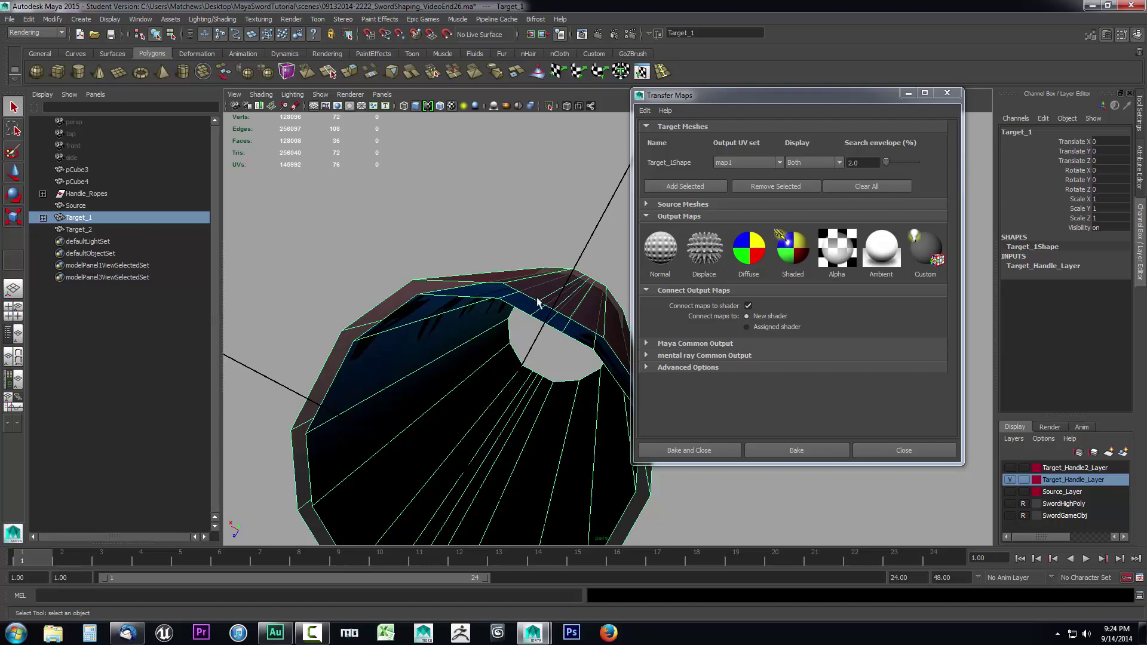
pyautogui.keyDown('alt'); pyautogui.moveTo(561, 343); pyautogui.dragTo(554, 306); pyautogui.keyUp('alt')
pyautogui.scroll(-4, 532, 408)
pyautogui.scroll(-3, 458, 422)
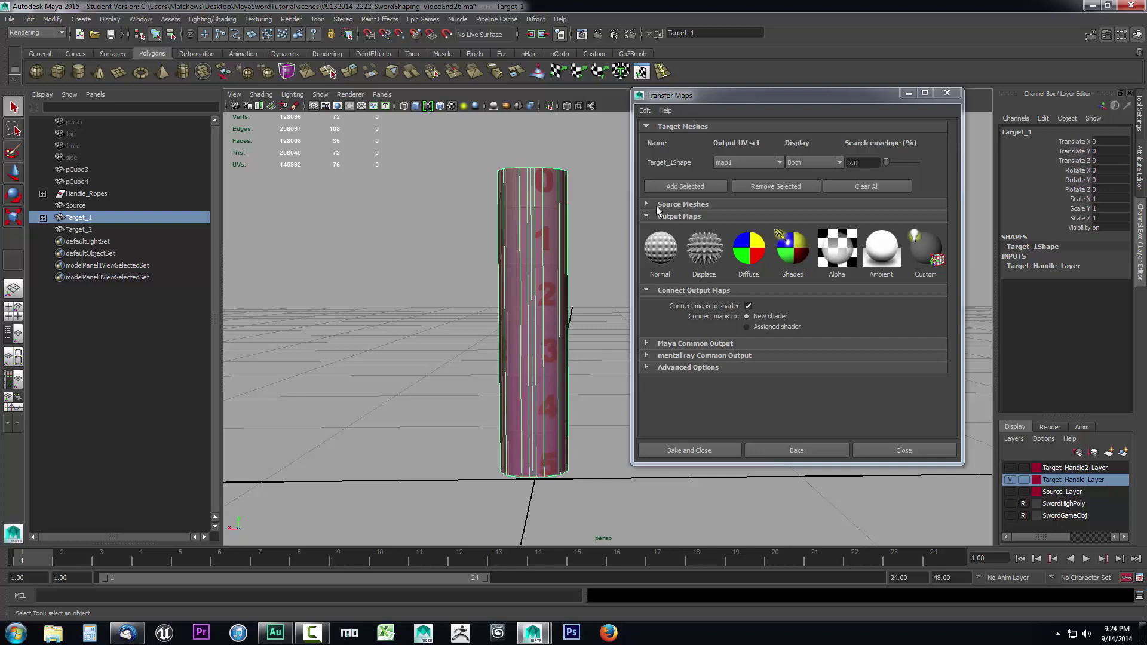
# Step: Show Source_Layer and check up close whether the envelope covers the rope wrapping on the handle
pyautogui.click(1009, 492)
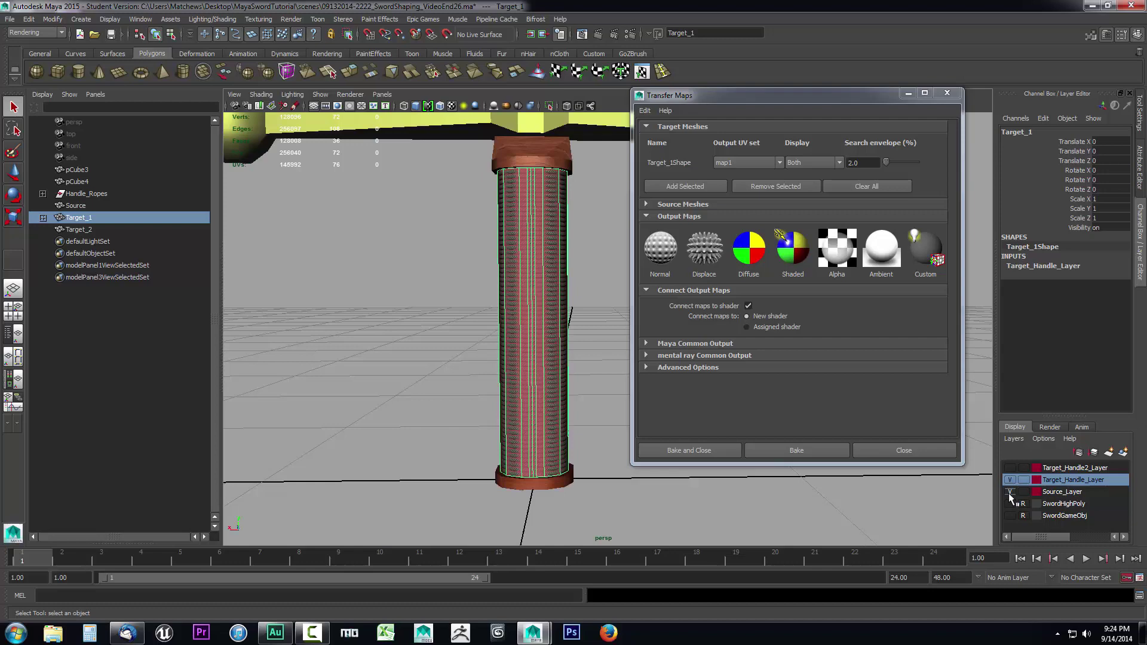
pyautogui.scroll(5, 571, 442)
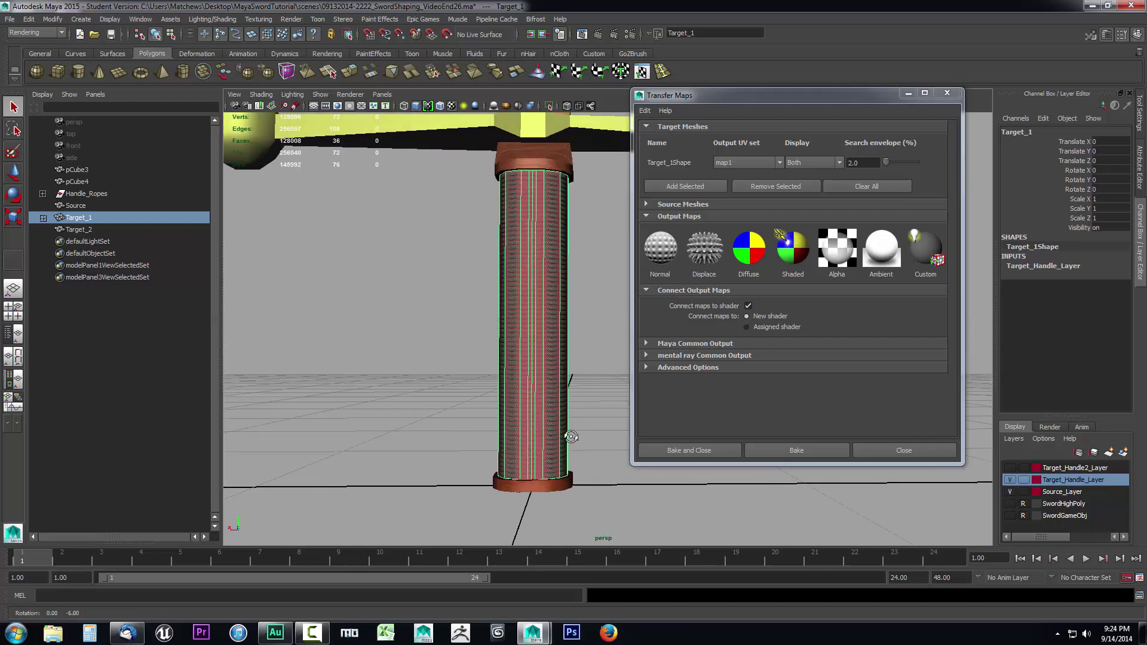
pyautogui.moveTo(571, 435)
pyautogui.keyDown('alt'); pyautogui.mouseDown()
pyautogui.moveTo(537, 442)
pyautogui.moveTo(525, 414)
pyautogui.moveTo(558, 454)
pyautogui.mouseUp(); pyautogui.keyUp('alt')
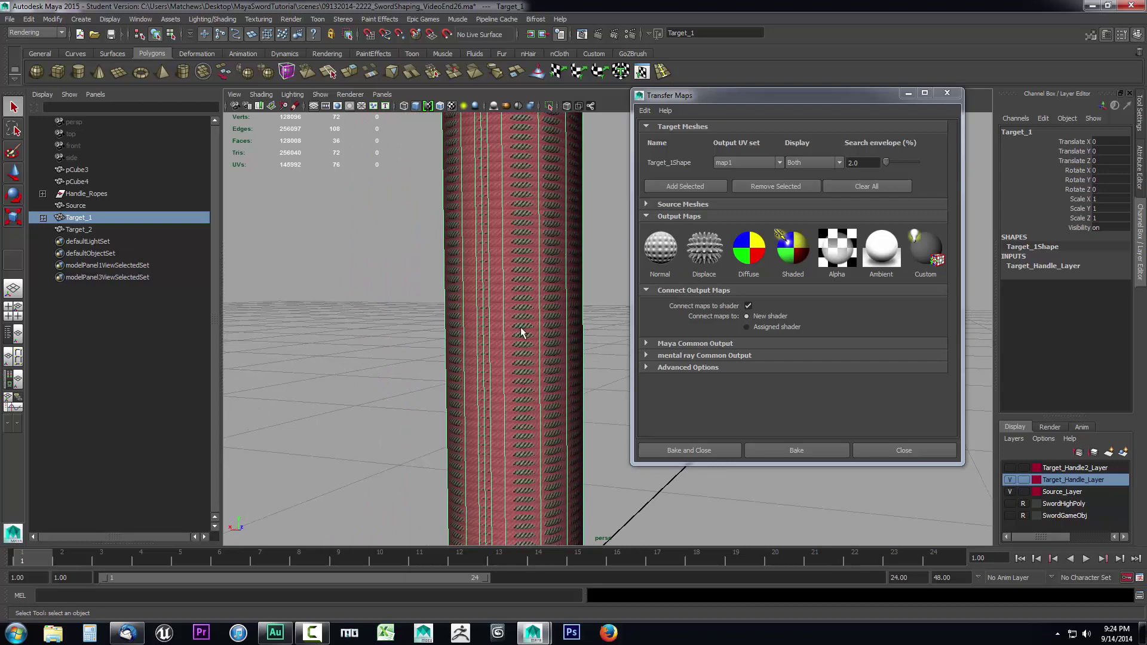
pyautogui.scroll(1, 525, 322)
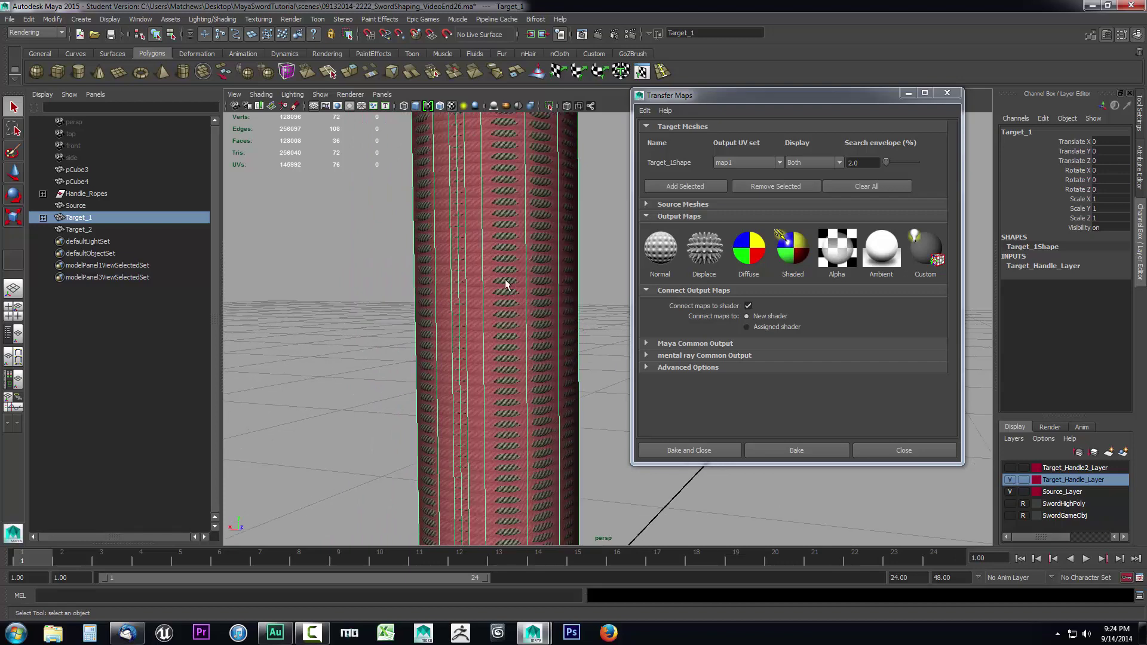
pyautogui.scroll(1, 520, 352)
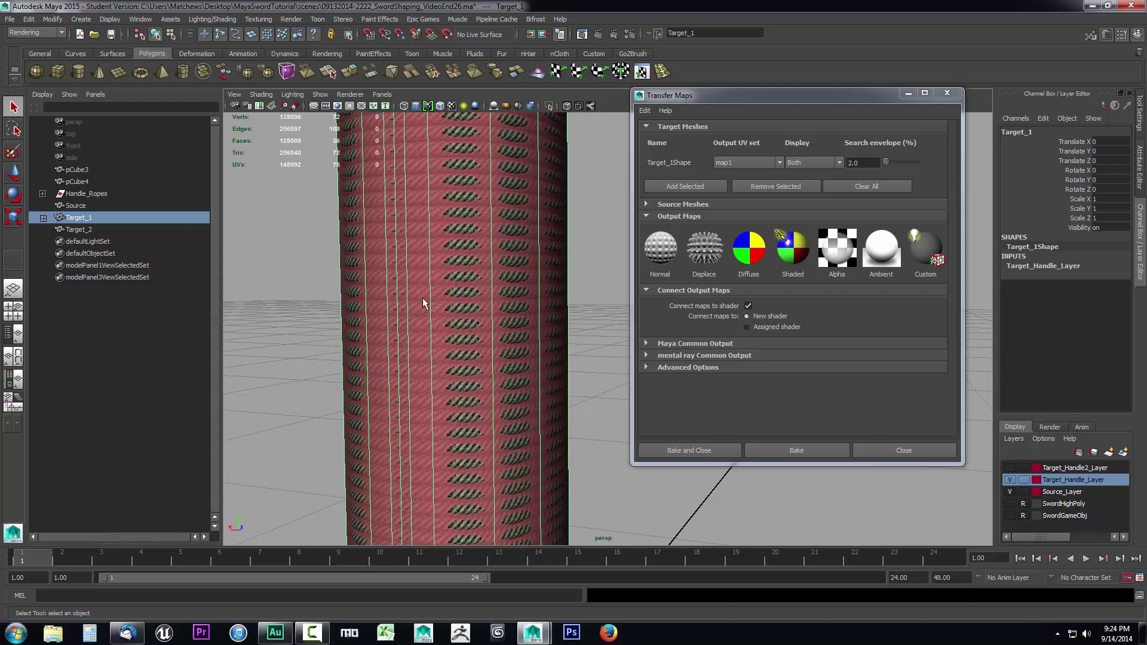
pyautogui.scroll(-1, 508, 377)
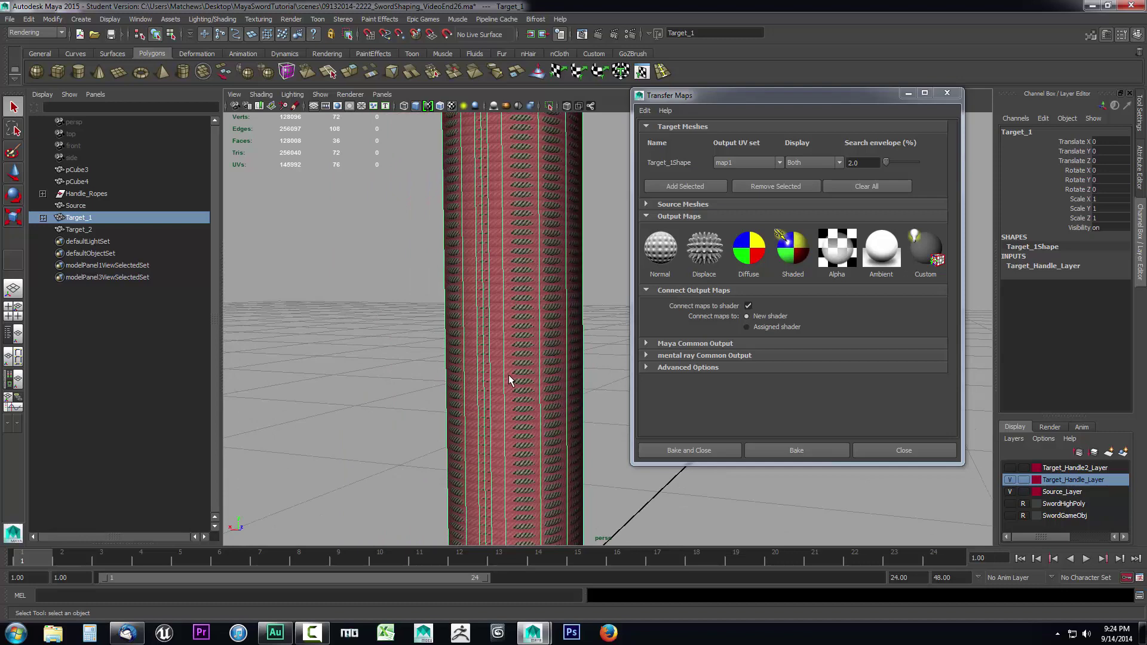
pyautogui.scroll(2, 528, 322)
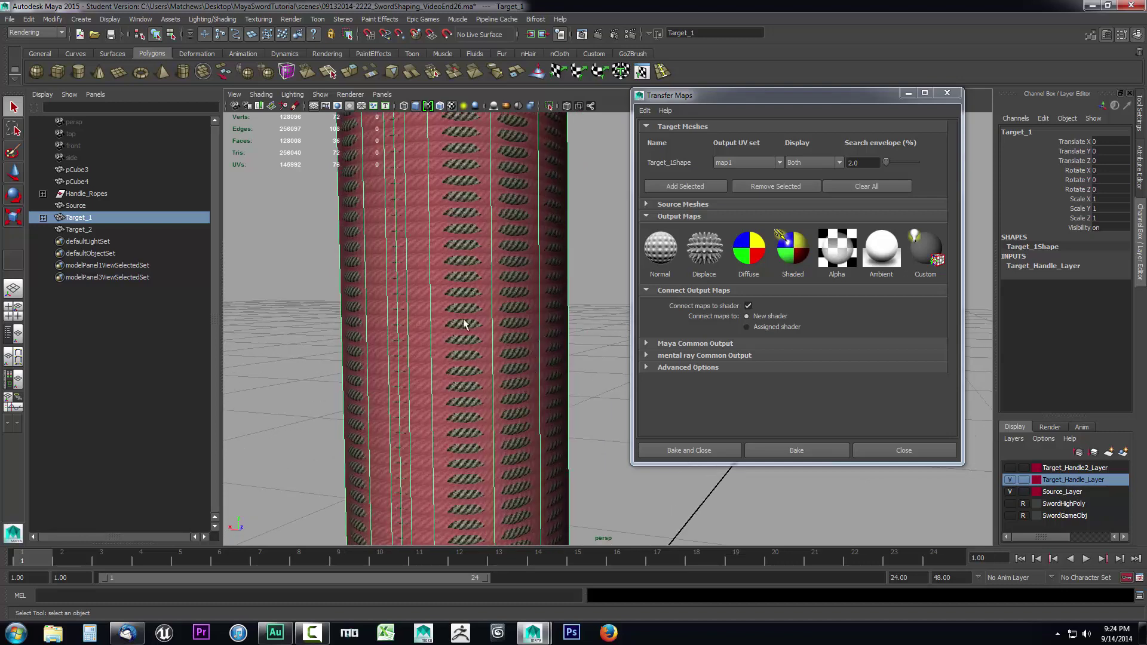
# Step: Set Target_1Shape's search envelope to 2.5% and check its coverage of the rope along the handle
pyautogui.click(860, 163)
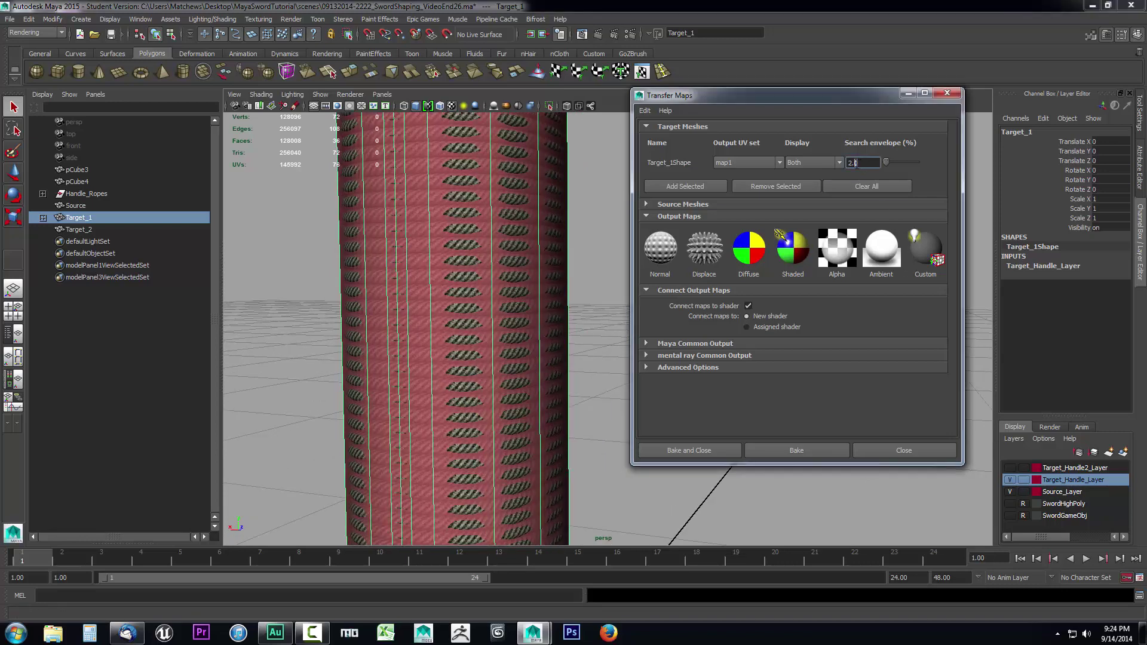
pyautogui.click(592, 374)
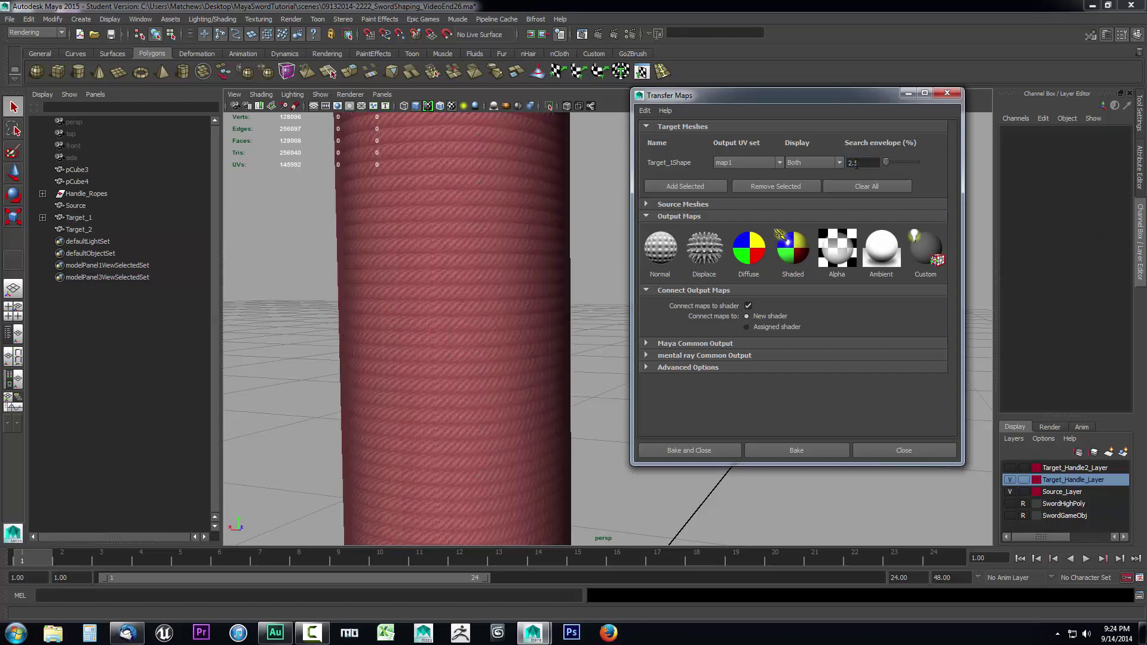
pyautogui.keyDown('alt'); pyautogui.moveTo(592, 374); pyautogui.dragTo(590, 345); pyautogui.keyUp('alt')
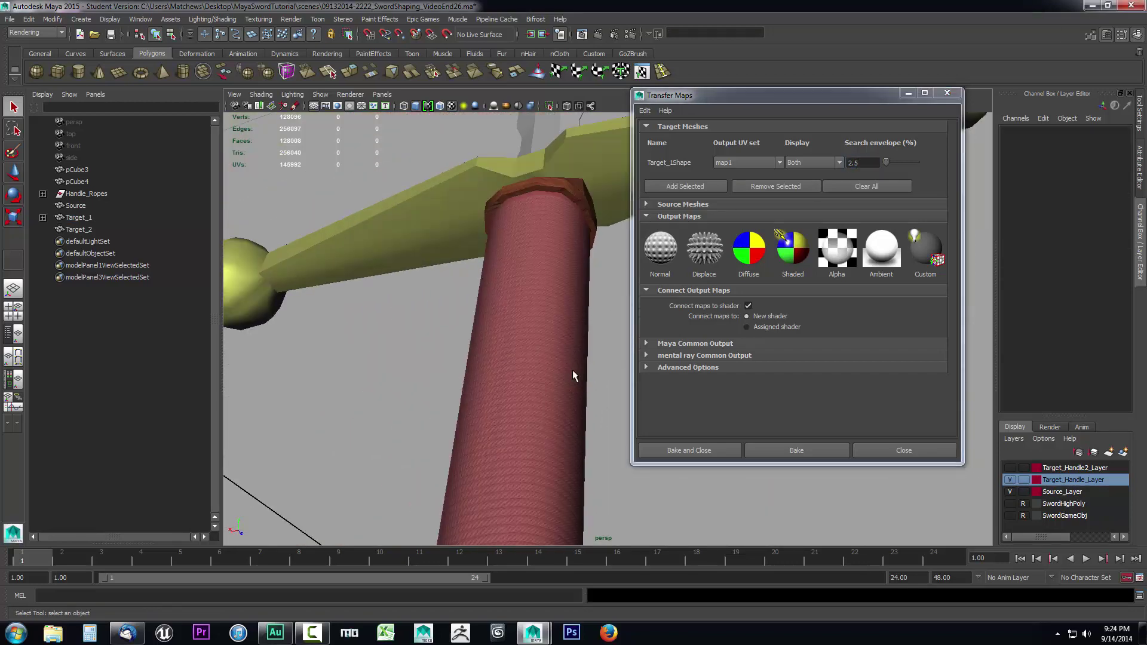
pyautogui.keyDown('alt'); pyautogui.moveTo(572, 371); pyautogui.dragTo(536, 224); pyautogui.keyUp('alt')
pyautogui.keyDown('alt'); pyautogui.moveTo(567, 288); pyautogui.dragTo(570, 451); pyautogui.keyUp('alt')
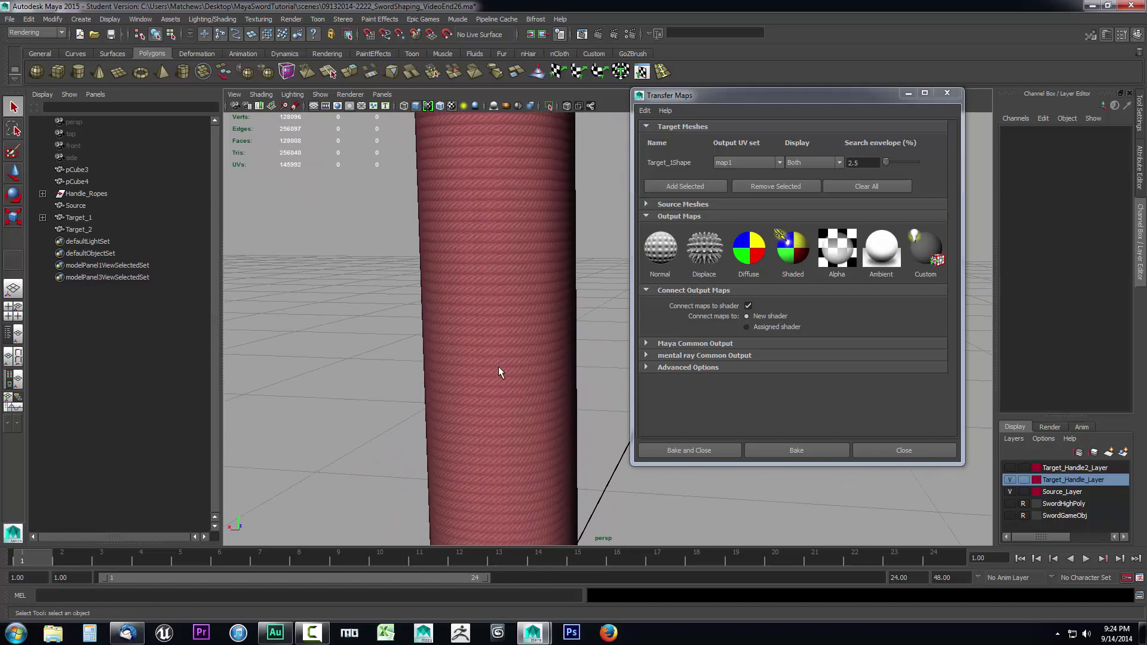
# Step: Select the high-poly Source mesh at the wooden collar above the rope handle
pyautogui.keyDown('alt'); pyautogui.moveTo(507, 390); pyautogui.dragTo(568, 356); pyautogui.keyUp('alt')
pyautogui.keyDown('alt'); pyautogui.moveTo(582, 259); pyautogui.dragTo(501, 333, button='middle'); pyautogui.keyUp('alt')
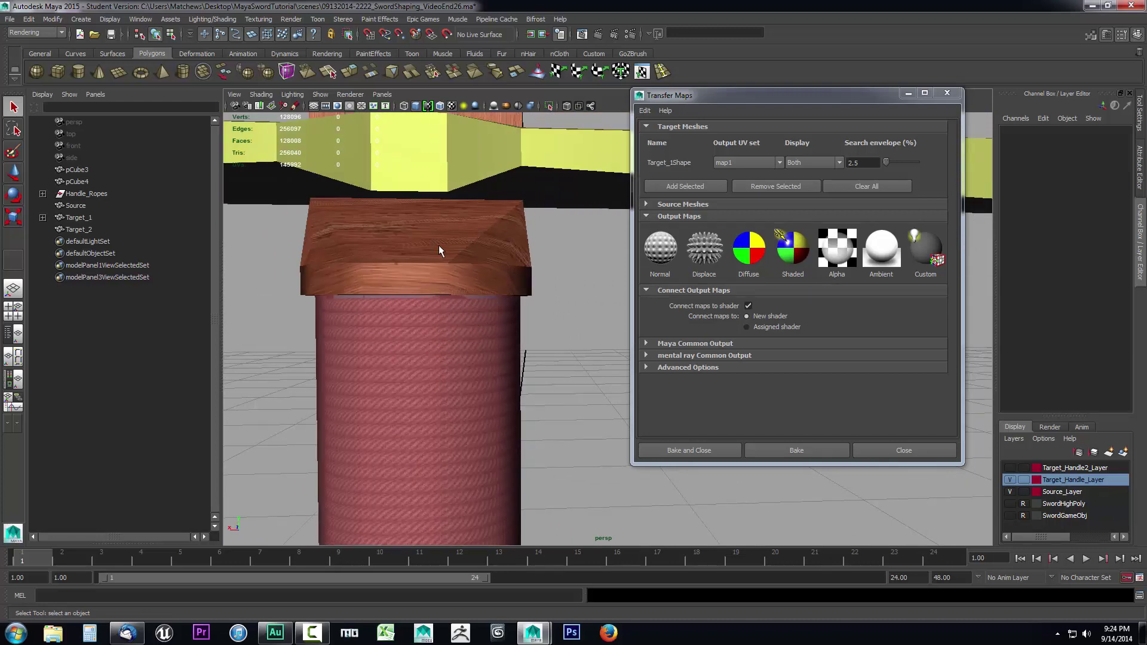
pyautogui.click(415, 231)
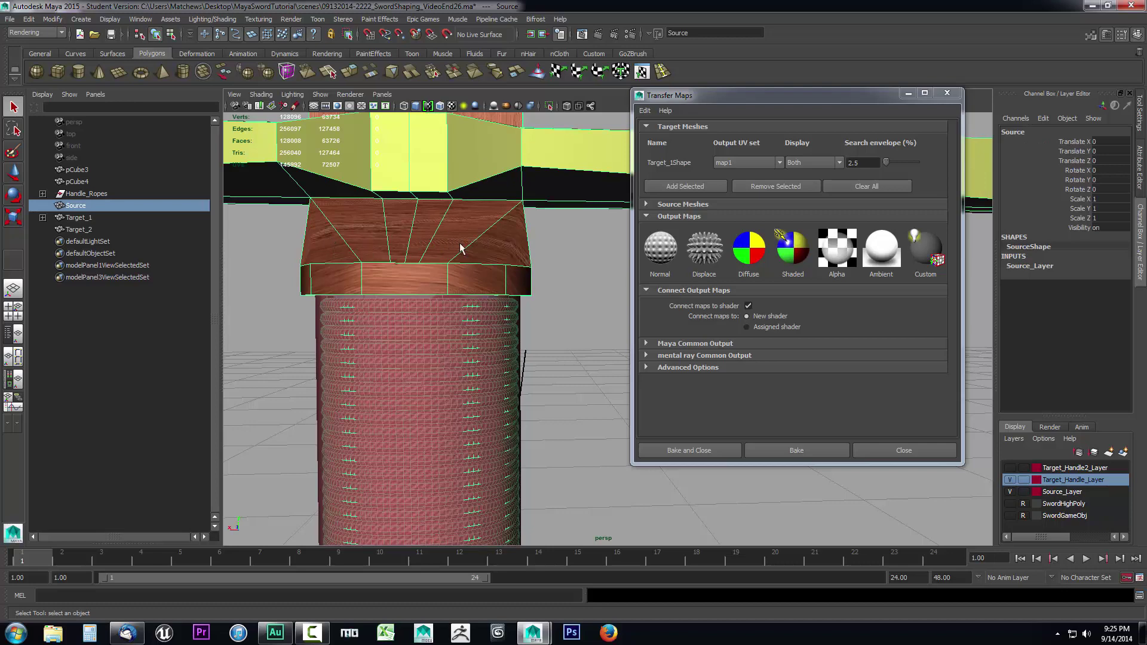
# Step: Try scaling the upper ring of vertices on Target_1's search envelope outward beyond the wooden collar
pyautogui.click(427, 350)
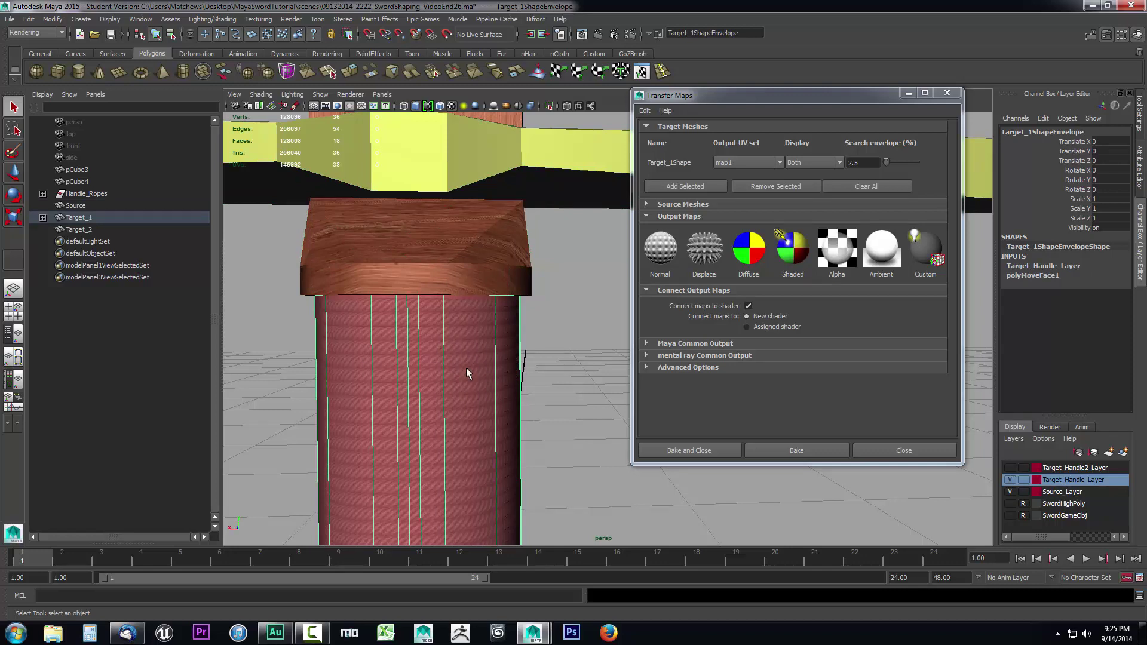
pyautogui.scroll(2, 524, 396)
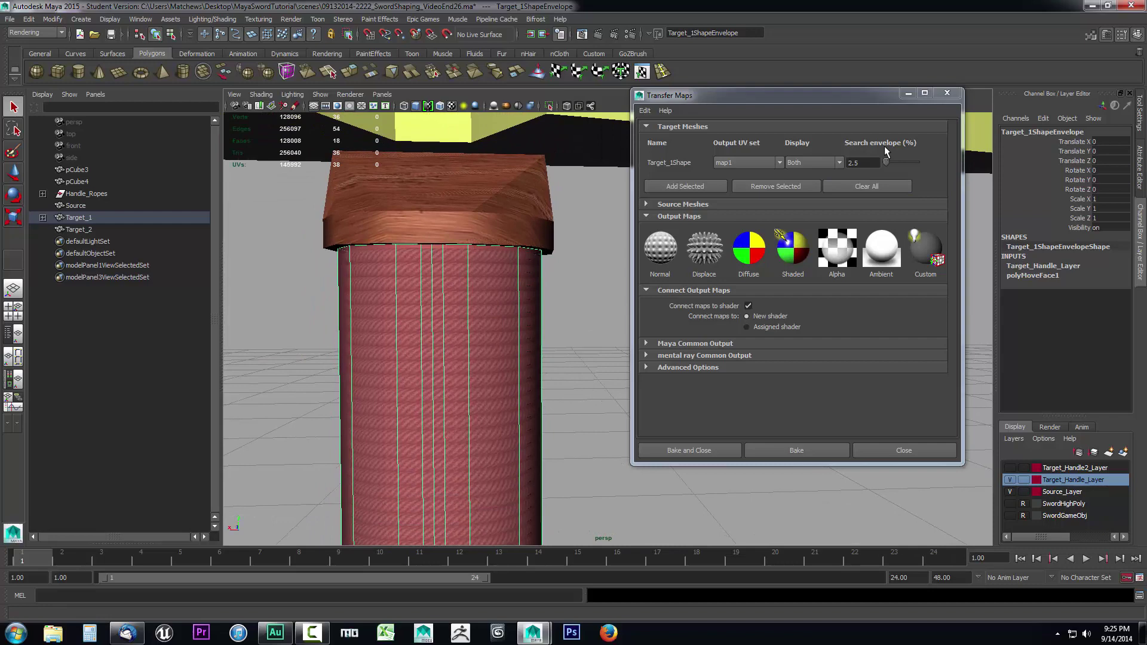
pyautogui.rightClick(431, 319)
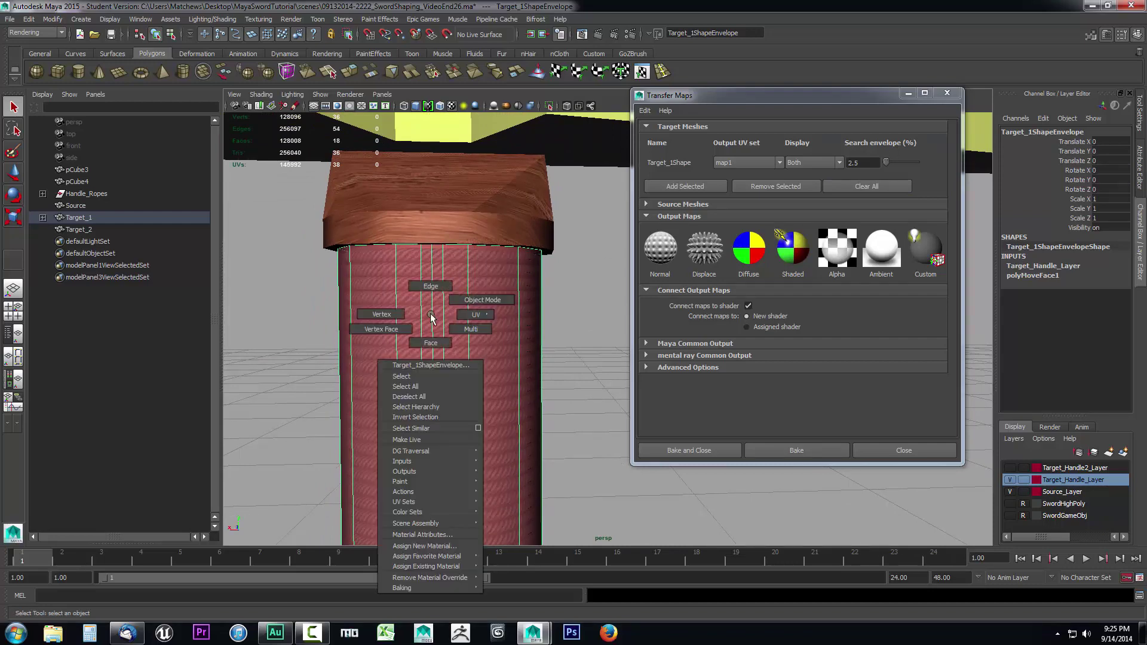
pyautogui.moveTo(431, 317); pyautogui.dragTo(382, 315, button='right')
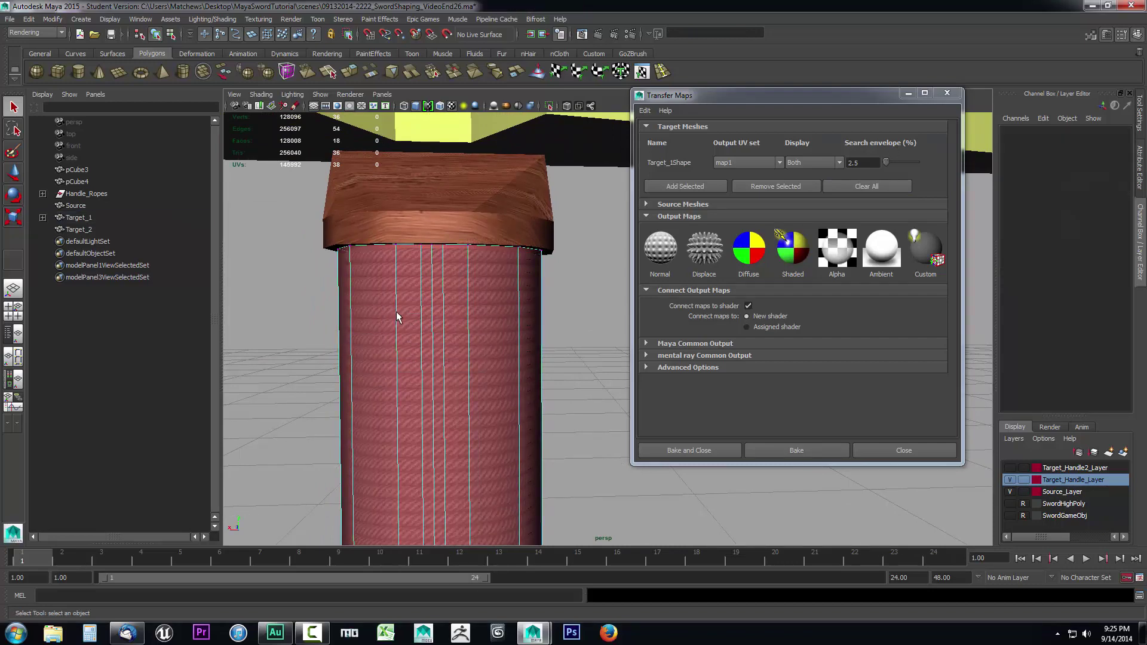
pyautogui.moveTo(289, 211); pyautogui.dragTo(614, 291)
pyautogui.moveTo(547, 345)
pyautogui.keyDown('alt'); pyautogui.mouseDown()
pyautogui.moveTo(543, 326)
pyautogui.moveTo(542, 341)
pyautogui.mouseUp(); pyautogui.keyUp('alt')
pyautogui.press('r')
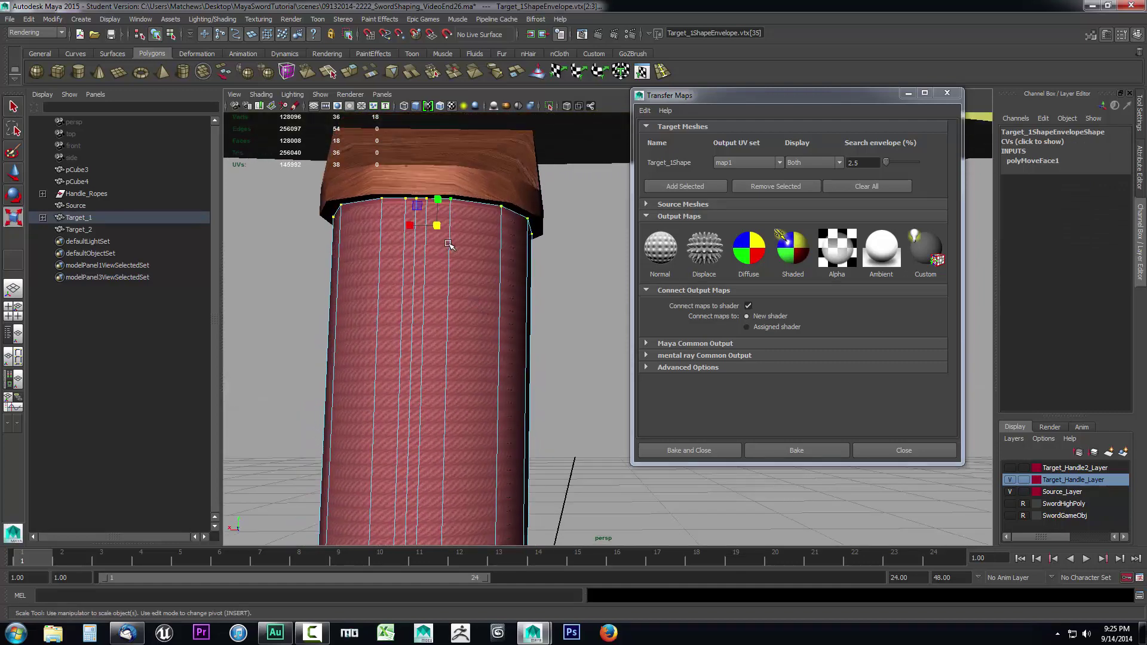
pyautogui.moveTo(437, 226); pyautogui.dragTo(556, 293)
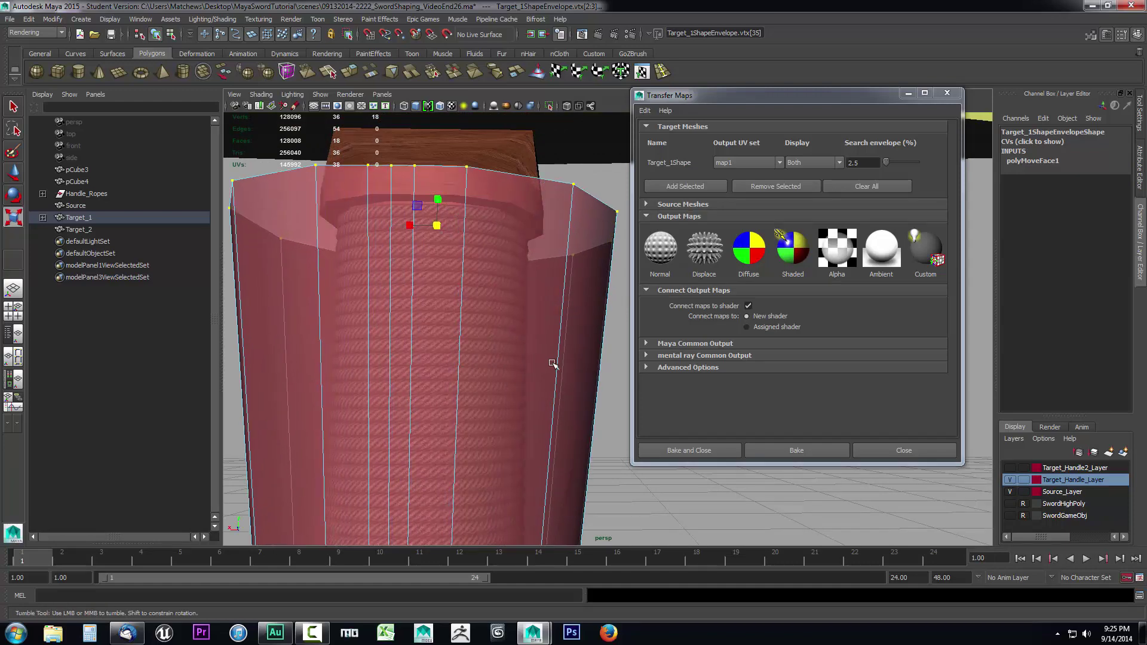
pyautogui.keyDown('alt'); pyautogui.moveTo(555, 293); pyautogui.dragTo(496, 225, button='right'); pyautogui.keyUp('alt')
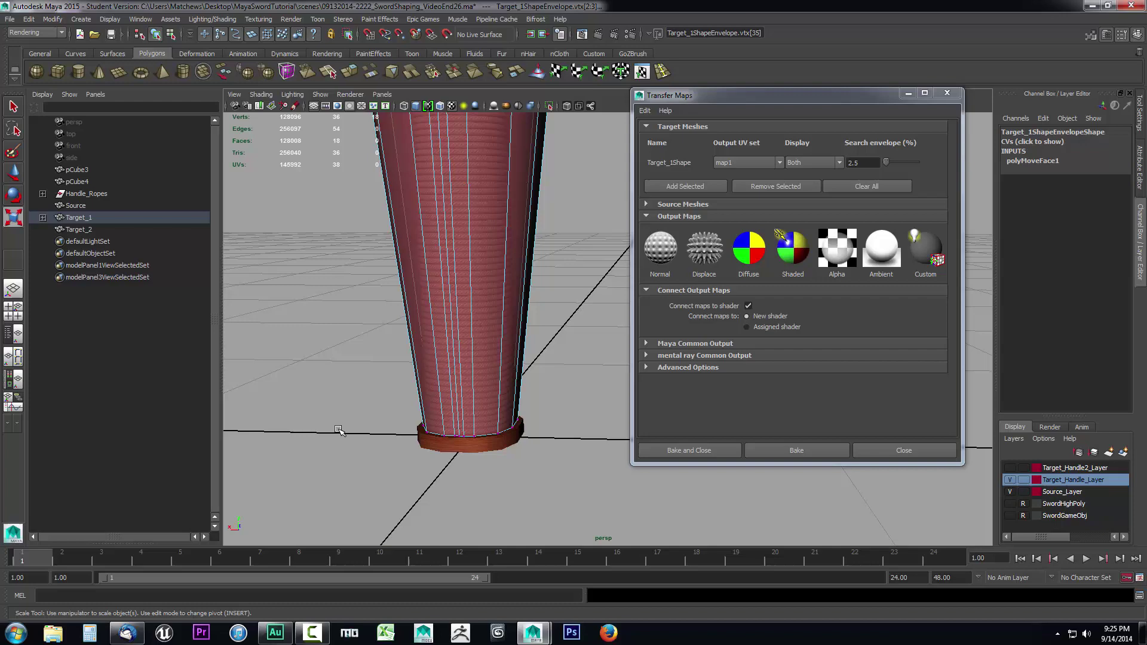
pyautogui.keyDown('alt'); pyautogui.moveTo(494, 334); pyautogui.dragTo(502, 406, button='right'); pyautogui.keyUp('alt')
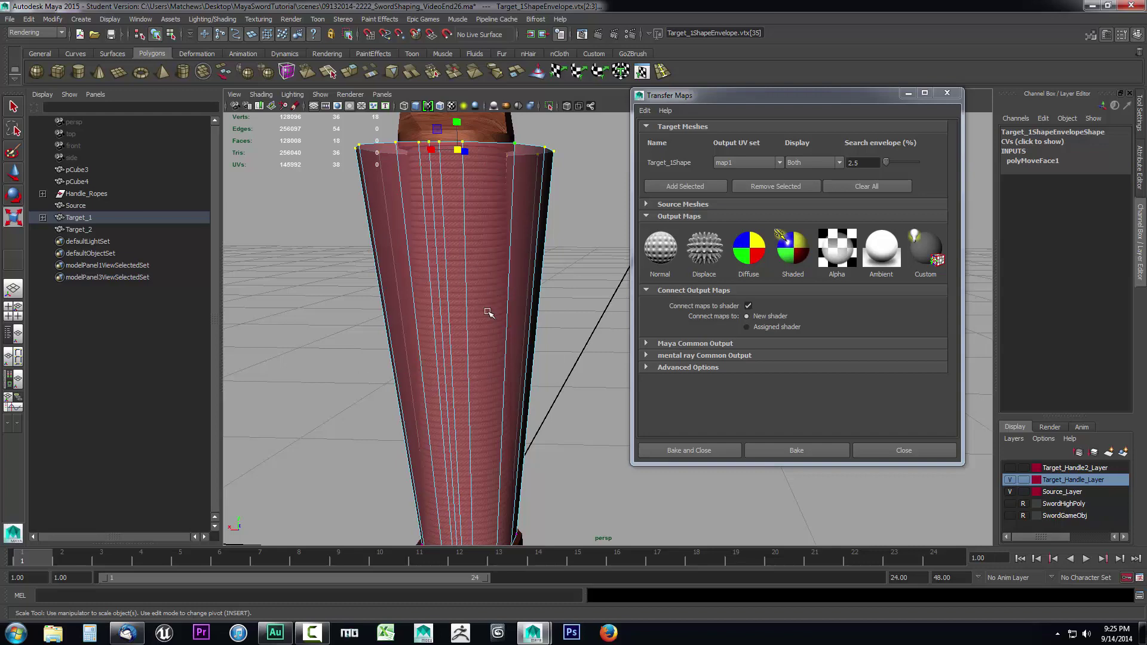
# Step: Examine the search envelope's upper rim against the wooden collar and its fit along the rope handle from several angles
pyautogui.keyDown('alt'); pyautogui.moveTo(494, 352); pyautogui.dragTo(542, 347); pyautogui.keyUp('alt')
pyautogui.keyDown('alt'); pyautogui.moveTo(543, 348); pyautogui.dragTo(552, 433, button='middle'); pyautogui.keyUp('alt')
pyautogui.scroll(3, 551, 431)
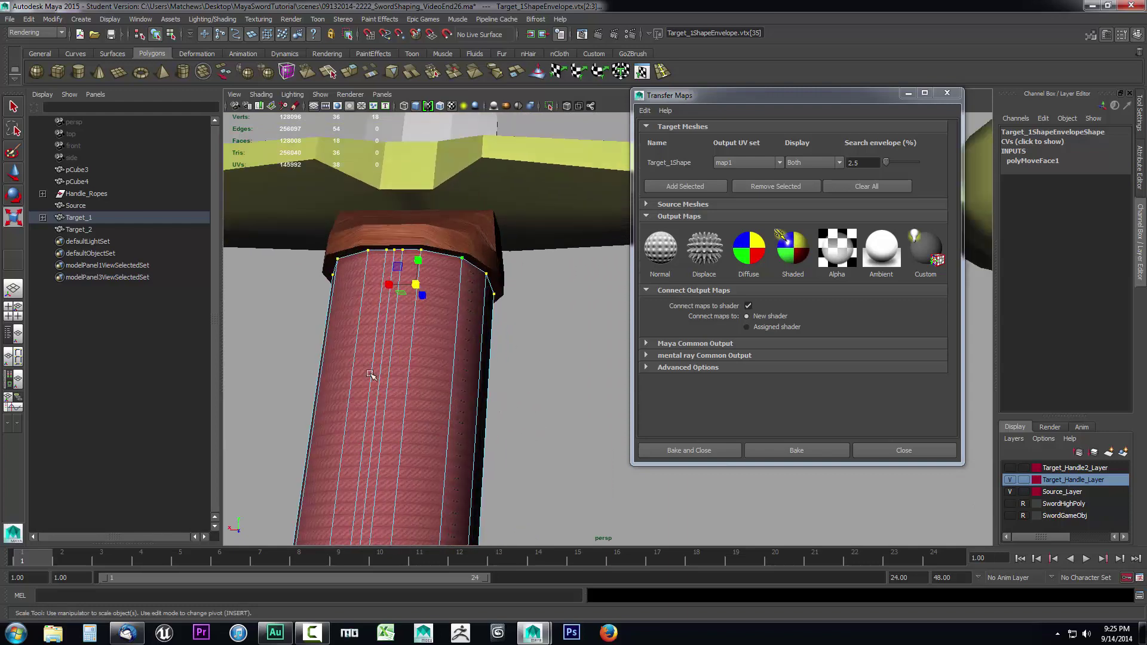
pyautogui.scroll(2, 442, 405)
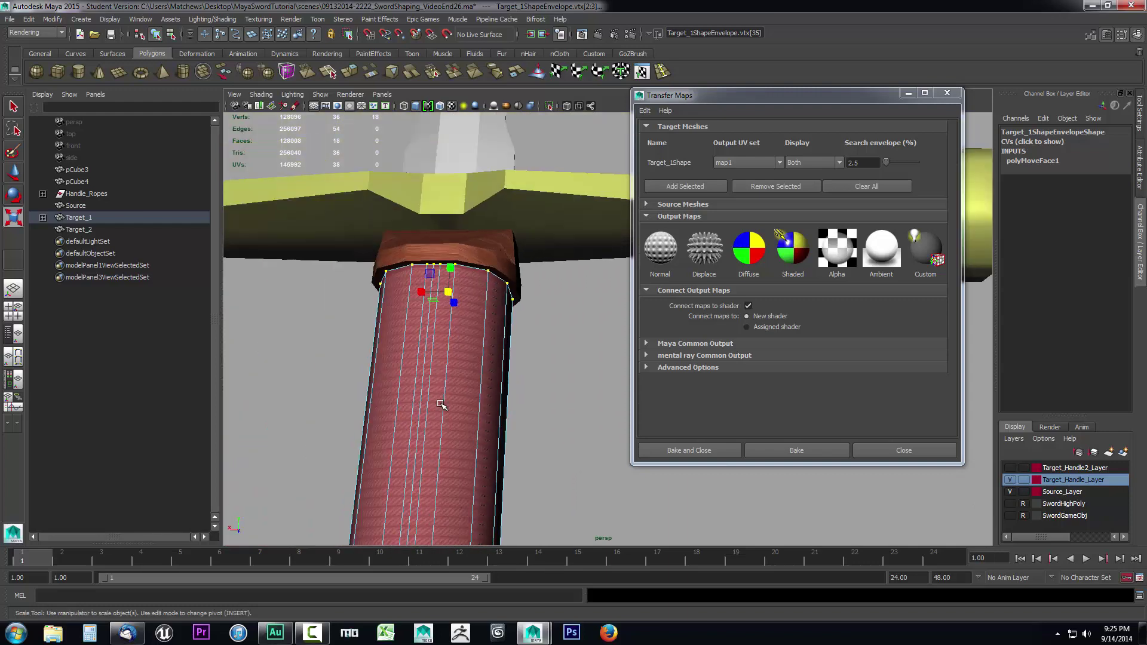
pyautogui.scroll(-3, 442, 405)
pyautogui.keyDown('alt'); pyautogui.moveTo(501, 364); pyautogui.dragTo(483, 397); pyautogui.keyUp('alt')
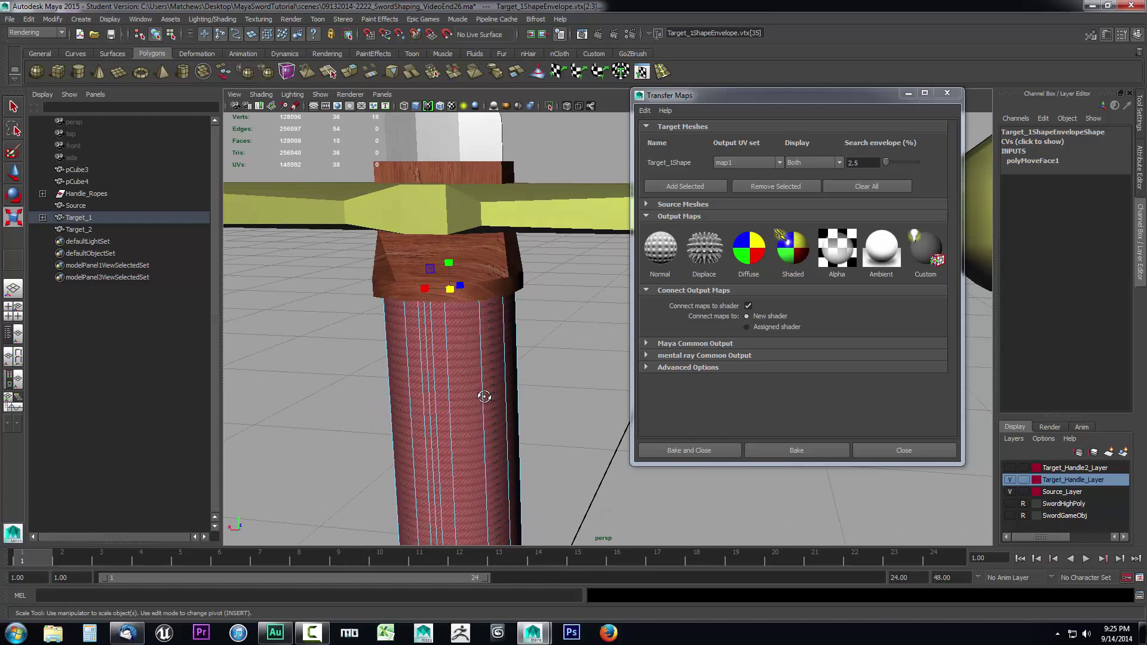
pyautogui.keyDown('alt'); pyautogui.moveTo(497, 431); pyautogui.dragTo(502, 374, button='middle'); pyautogui.keyUp('alt')
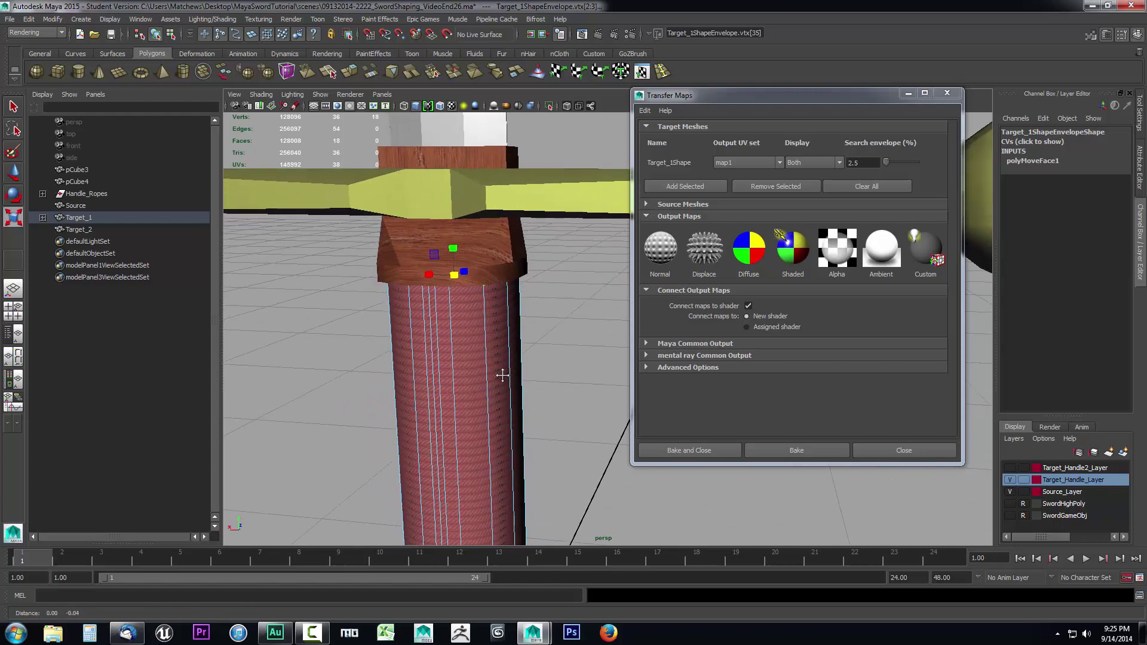
pyautogui.keyDown('alt'); pyautogui.moveTo(502, 375); pyautogui.dragTo(500, 370); pyautogui.keyUp('alt')
pyautogui.scroll(-2, 501, 370)
pyautogui.keyDown('alt'); pyautogui.moveTo(528, 409); pyautogui.dragTo(533, 389); pyautogui.keyUp('alt')
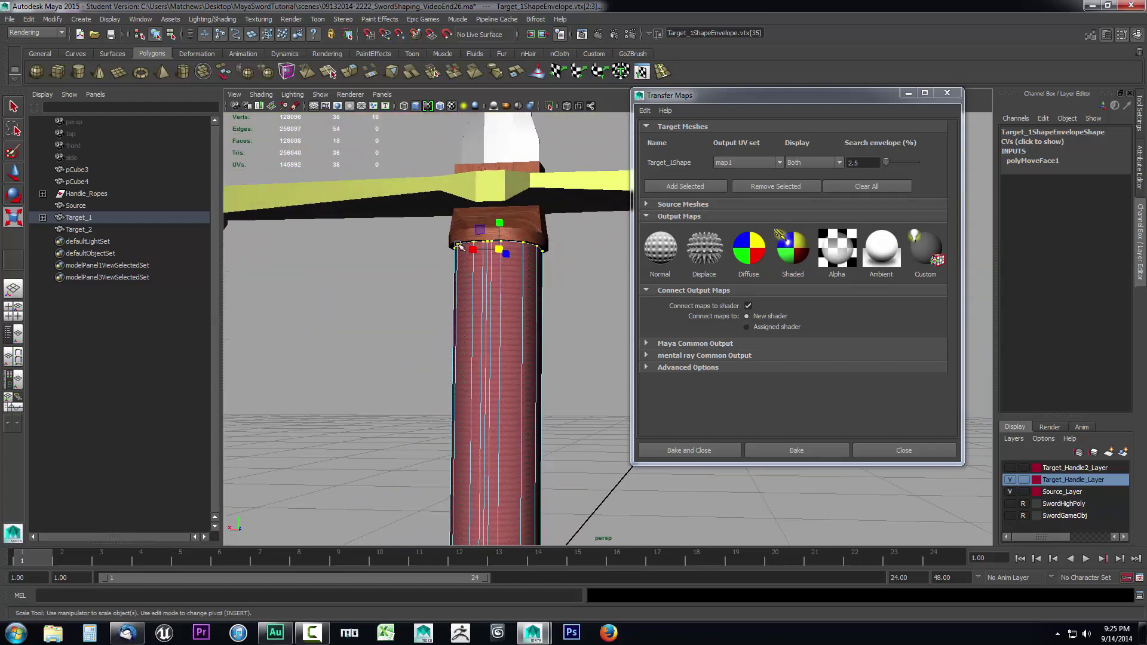
pyautogui.keyDown('alt'); pyautogui.moveTo(497, 339); pyautogui.dragTo(557, 347); pyautogui.keyUp('alt')
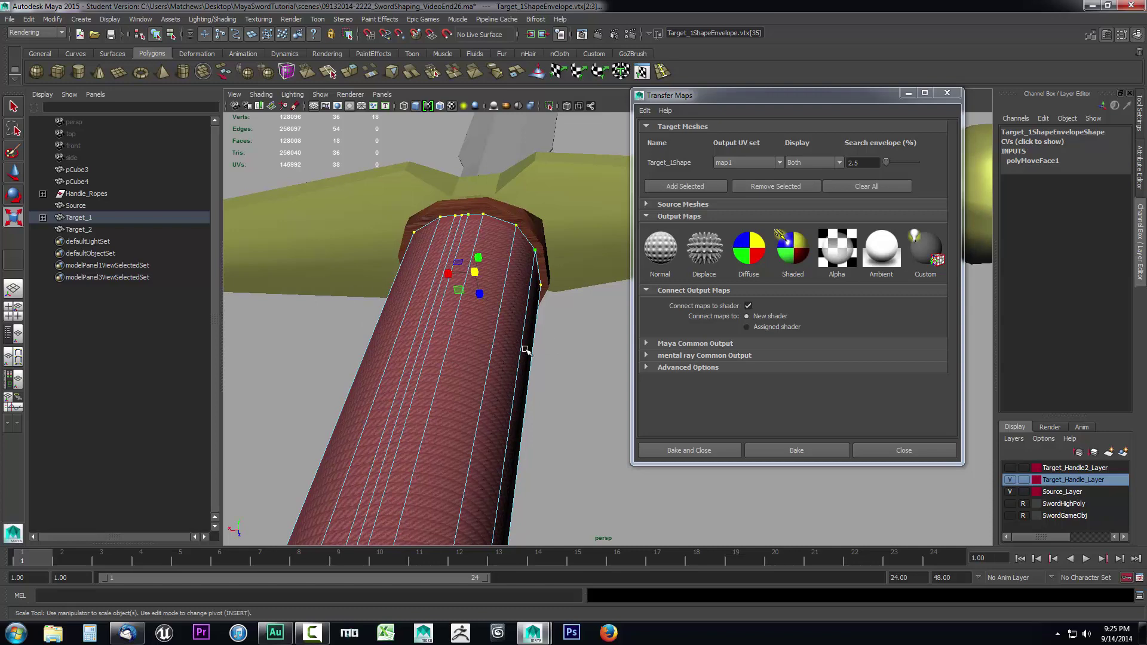
pyautogui.keyDown('alt'); pyautogui.moveTo(526, 350); pyautogui.dragTo(501, 333); pyautogui.keyUp('alt')
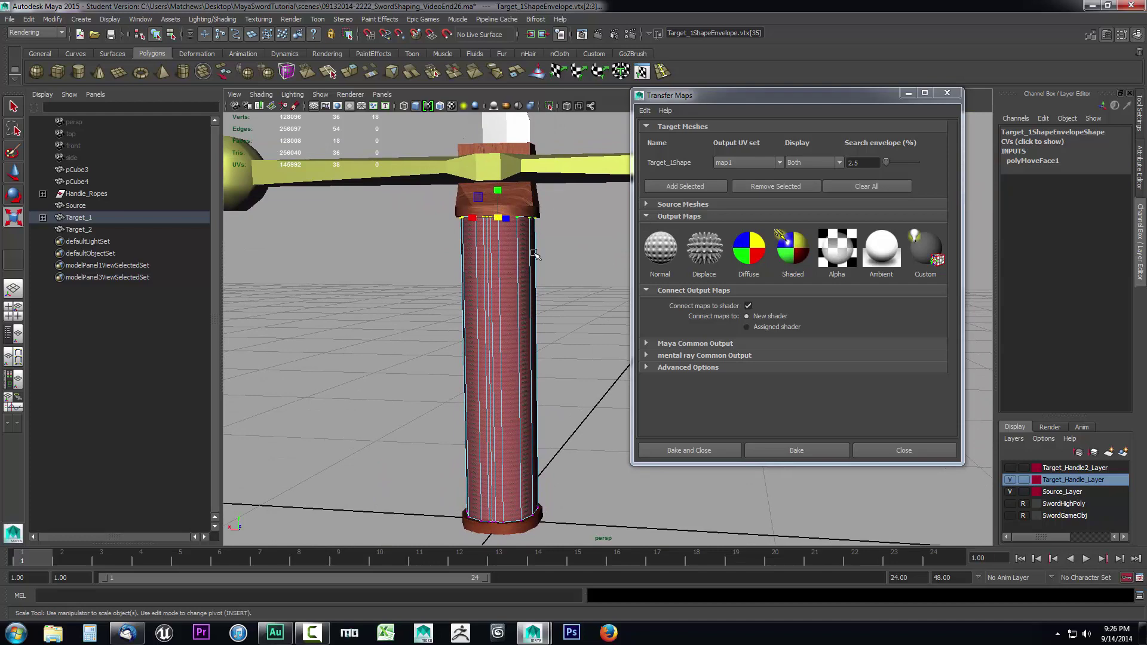
# Step: Try moving a single vertex on the upper rim of Target_1's search envelope
pyautogui.scroll(8, 574, 270)
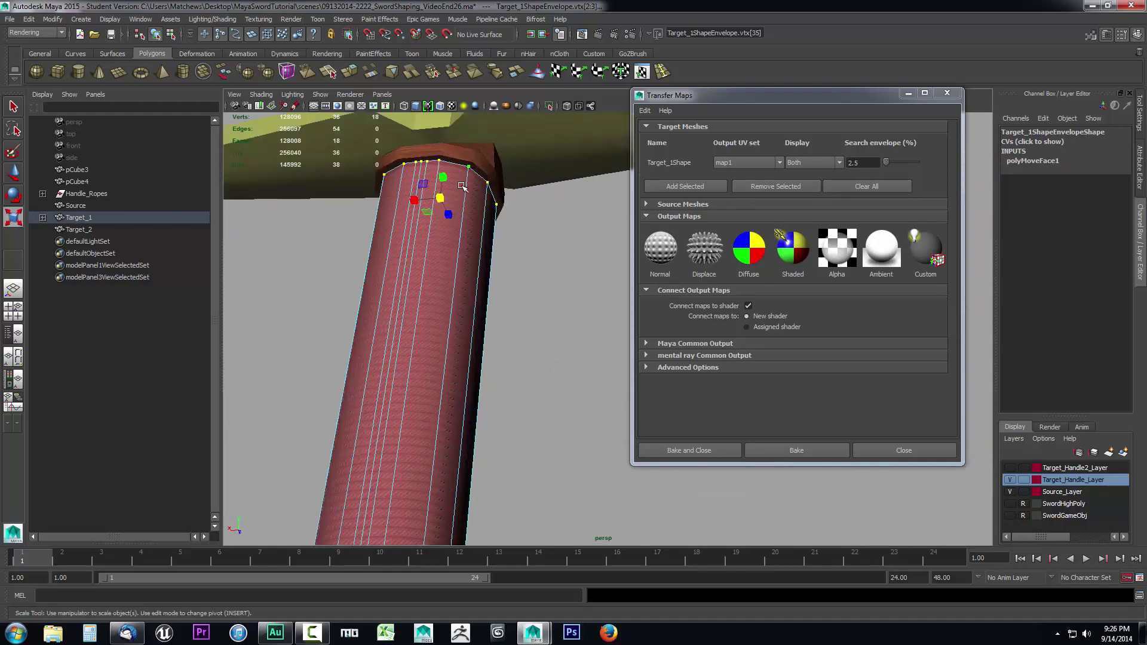
pyautogui.moveTo(467, 162); pyautogui.dragTo(450, 244)
pyautogui.press('w')
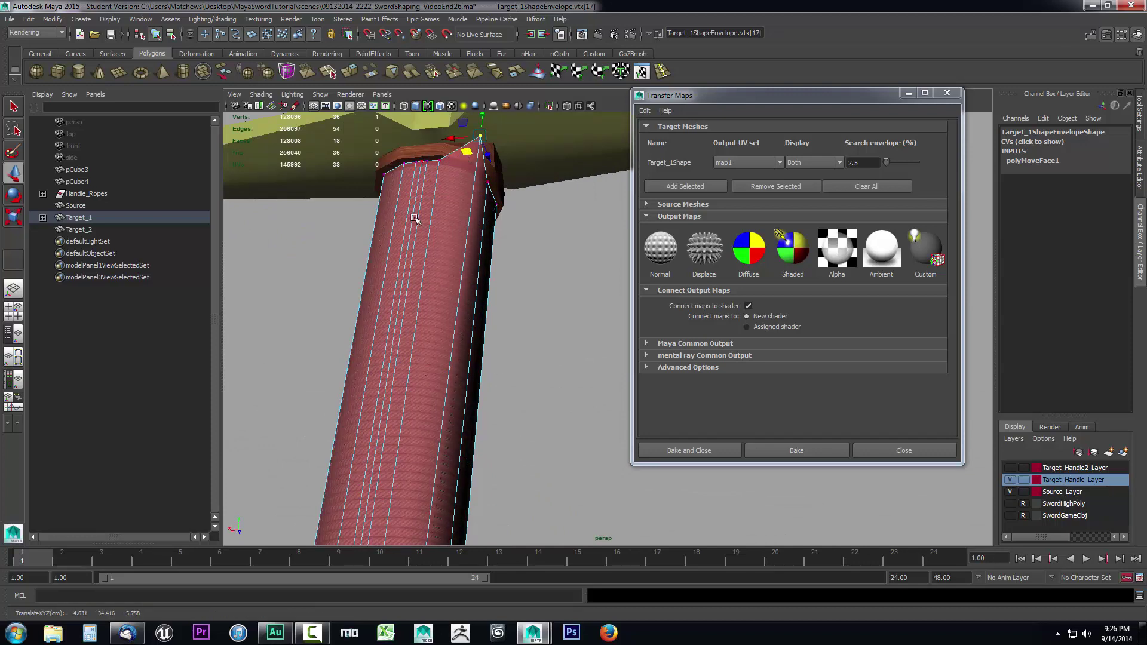
pyautogui.click(544, 299)
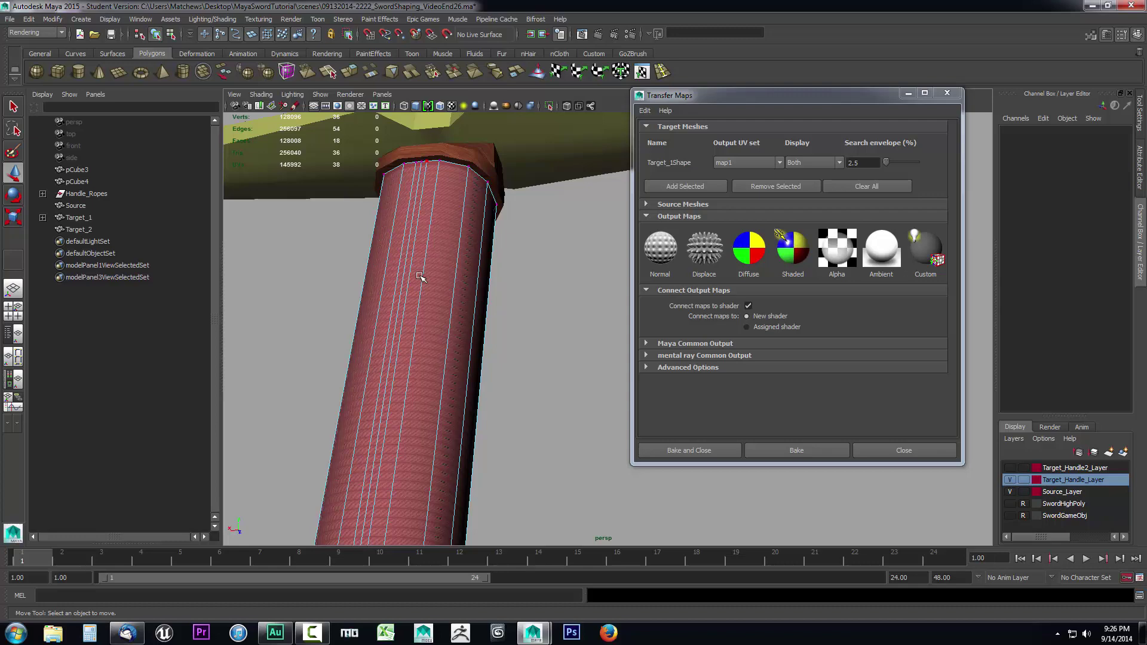
# Step: Return Target_1's search envelope to object mode and check its fit around the rope handle
pyautogui.moveTo(420, 276); pyautogui.dragTo(464, 256, button='right')
pyautogui.click(442, 269)
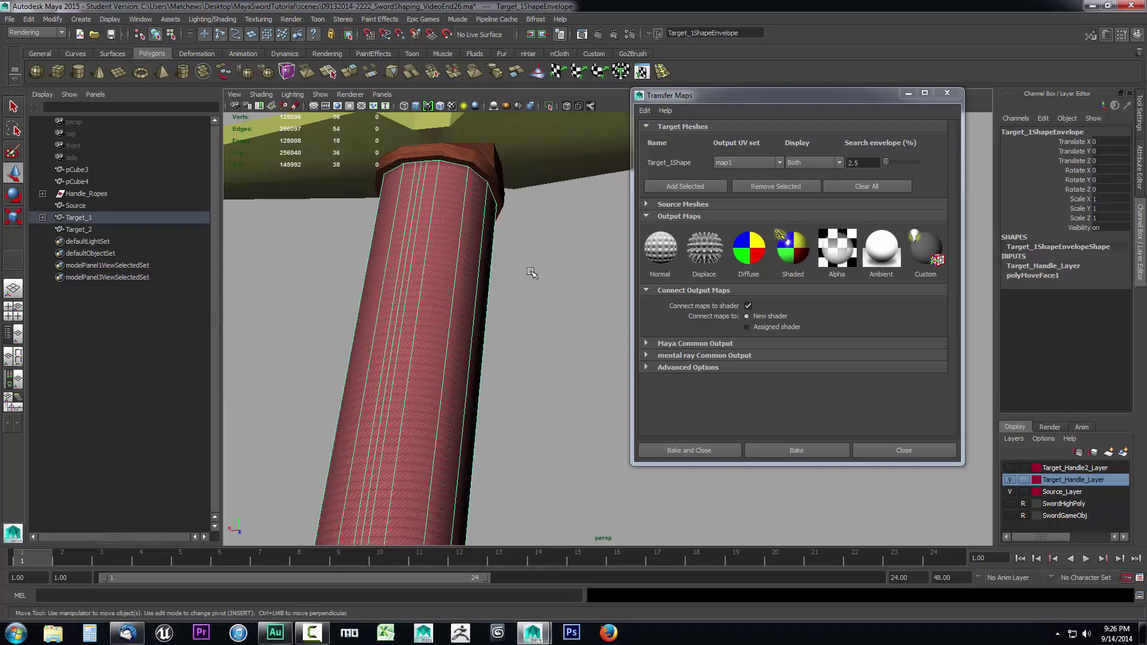
pyautogui.keyDown('alt'); pyautogui.moveTo(532, 273); pyautogui.dragTo(480, 284); pyautogui.keyUp('alt')
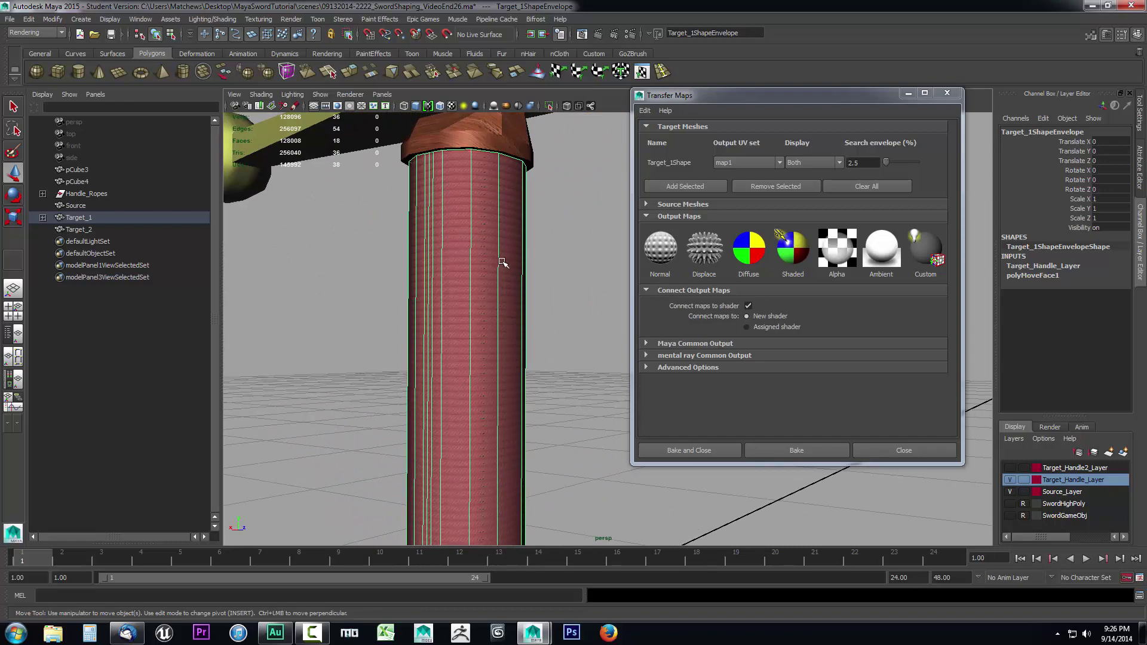
pyautogui.keyDown('alt'); pyautogui.moveTo(557, 344); pyautogui.dragTo(557, 310); pyautogui.keyUp('alt')
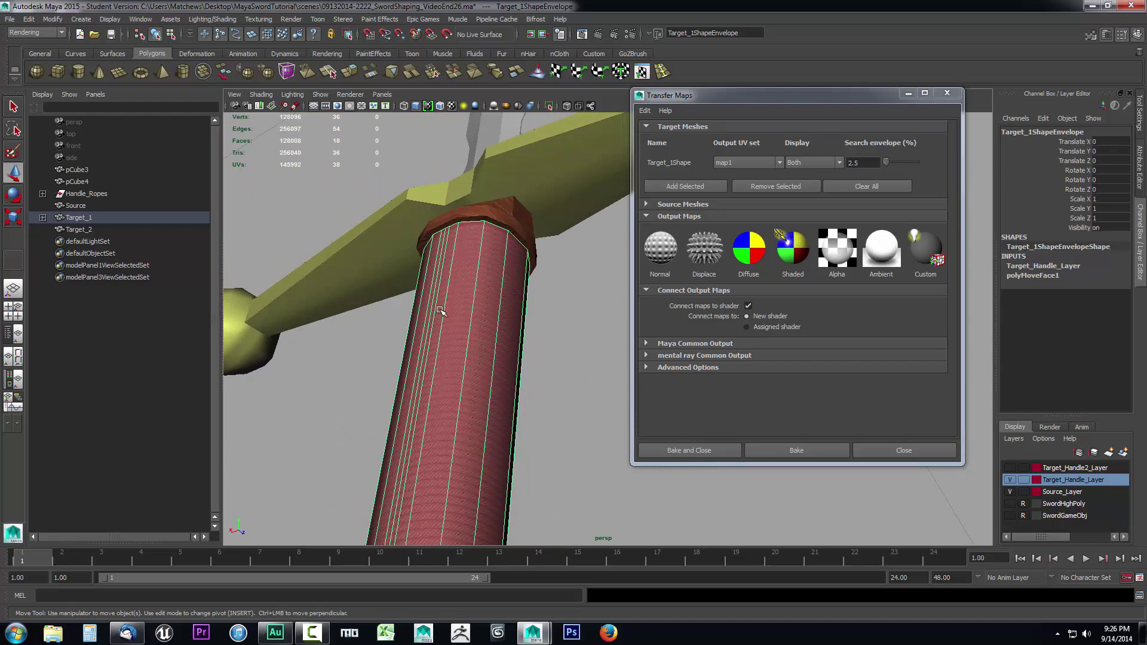
pyautogui.keyDown('alt'); pyautogui.moveTo(539, 303); pyautogui.dragTo(536, 241); pyautogui.keyUp('alt')
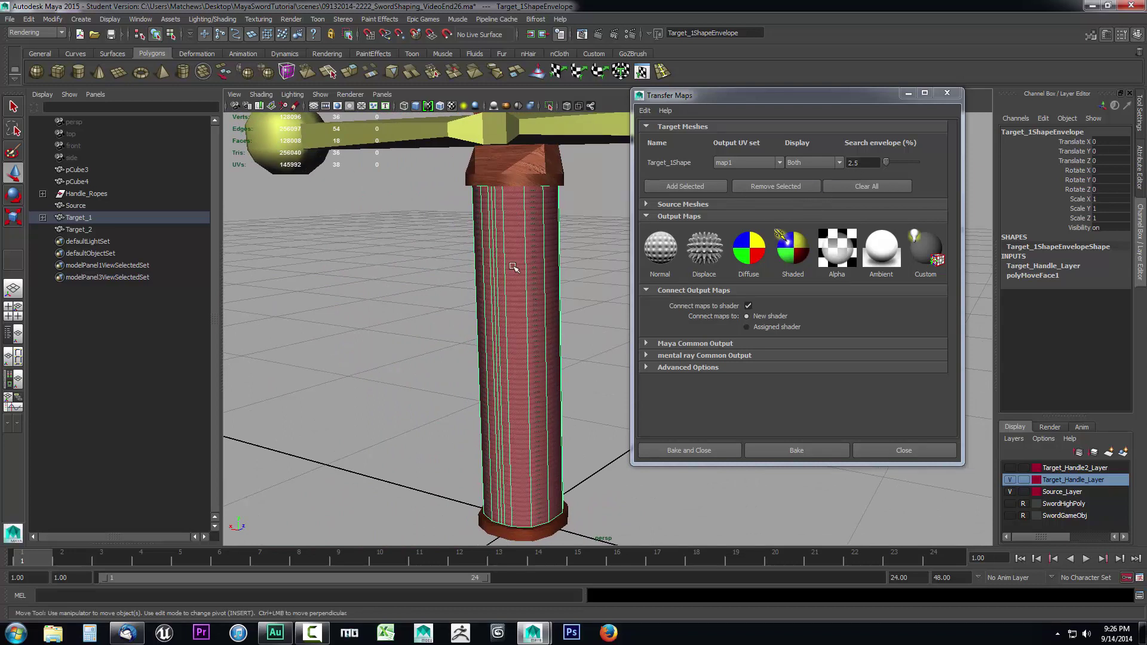
pyautogui.rightClick(512, 267)
pyautogui.click(549, 253)
pyautogui.keyDown('alt'); pyautogui.moveTo(568, 320); pyautogui.dragTo(541, 320); pyautogui.keyUp('alt')
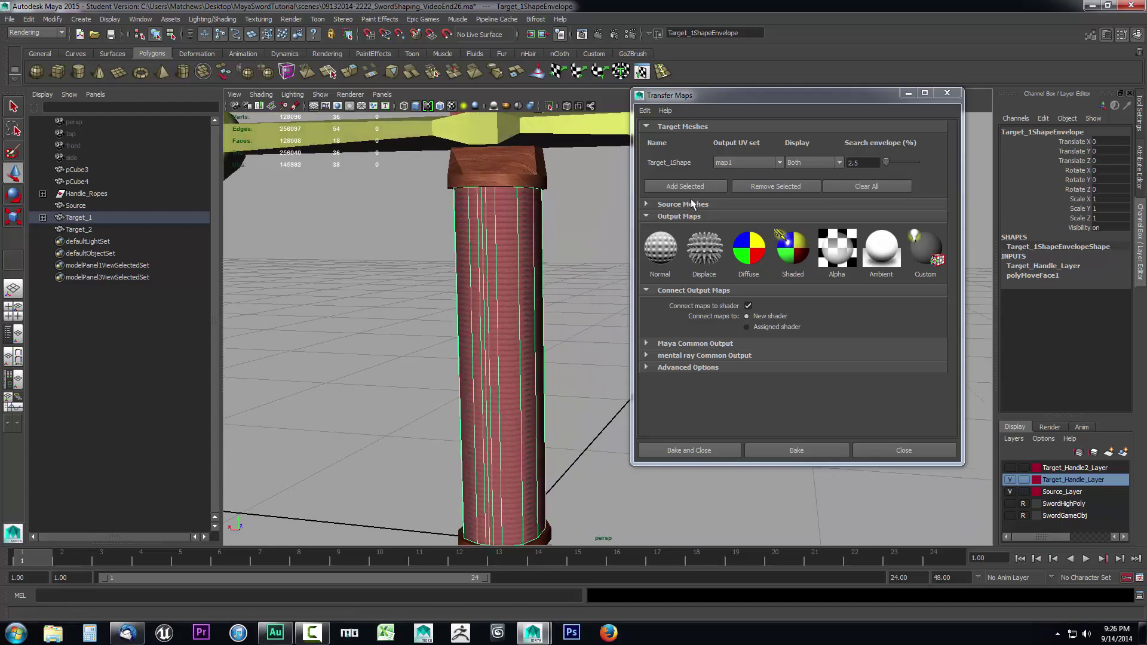
# Step: Add the high-poly Source mesh as the source mesh for the transfer
pyautogui.click(657, 204)
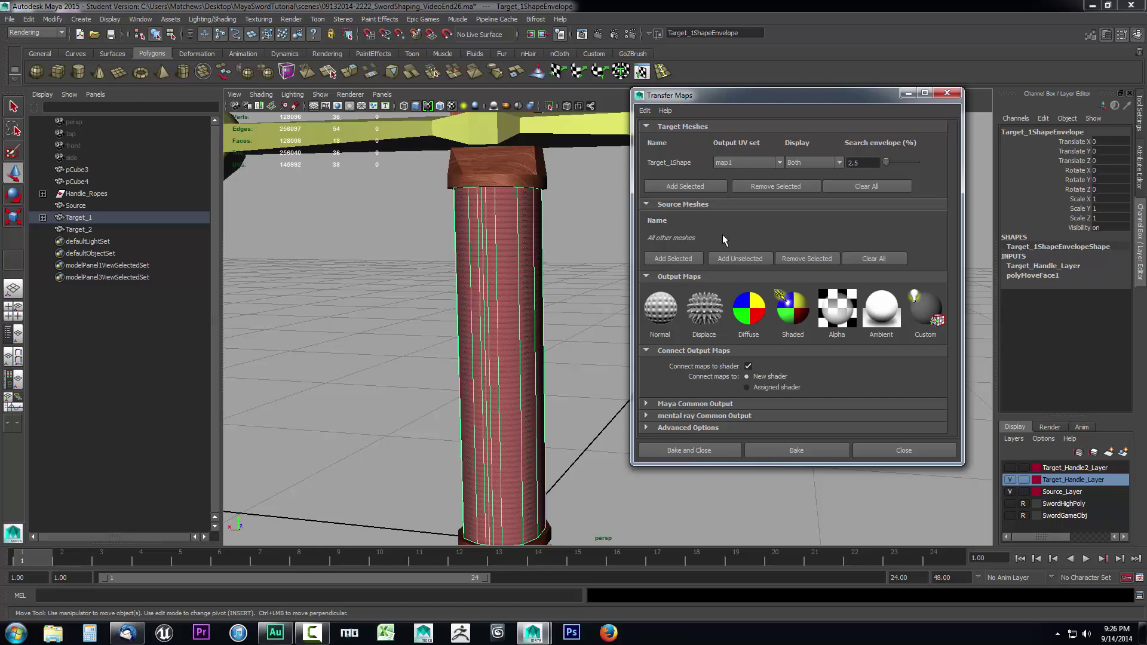
pyautogui.click(497, 169)
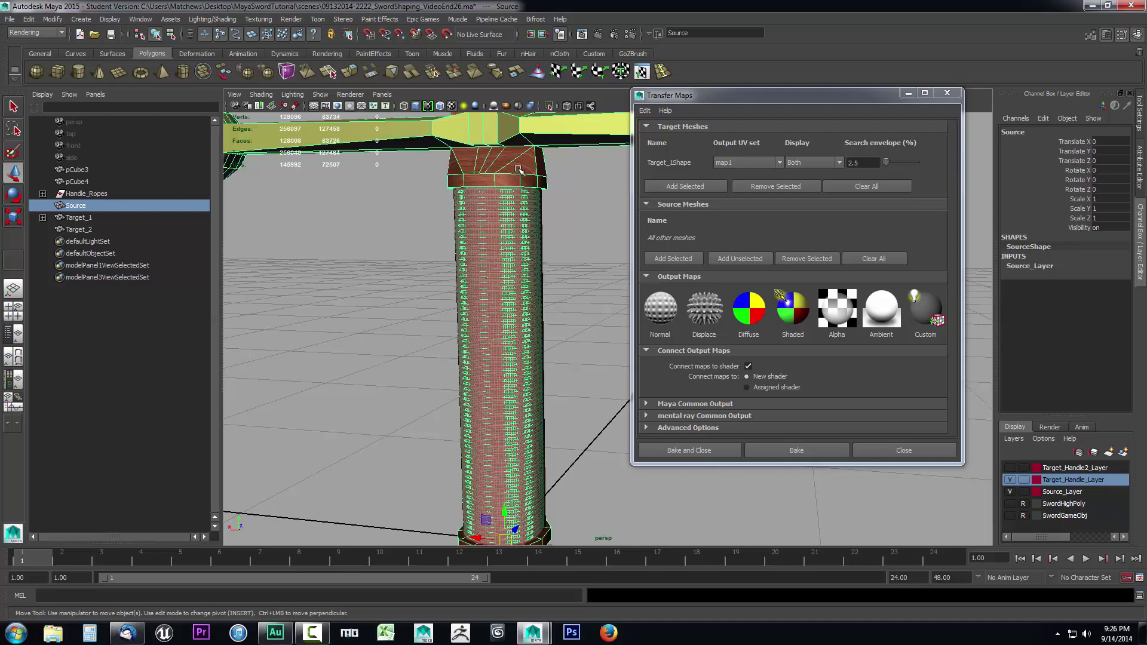
pyautogui.click(675, 257)
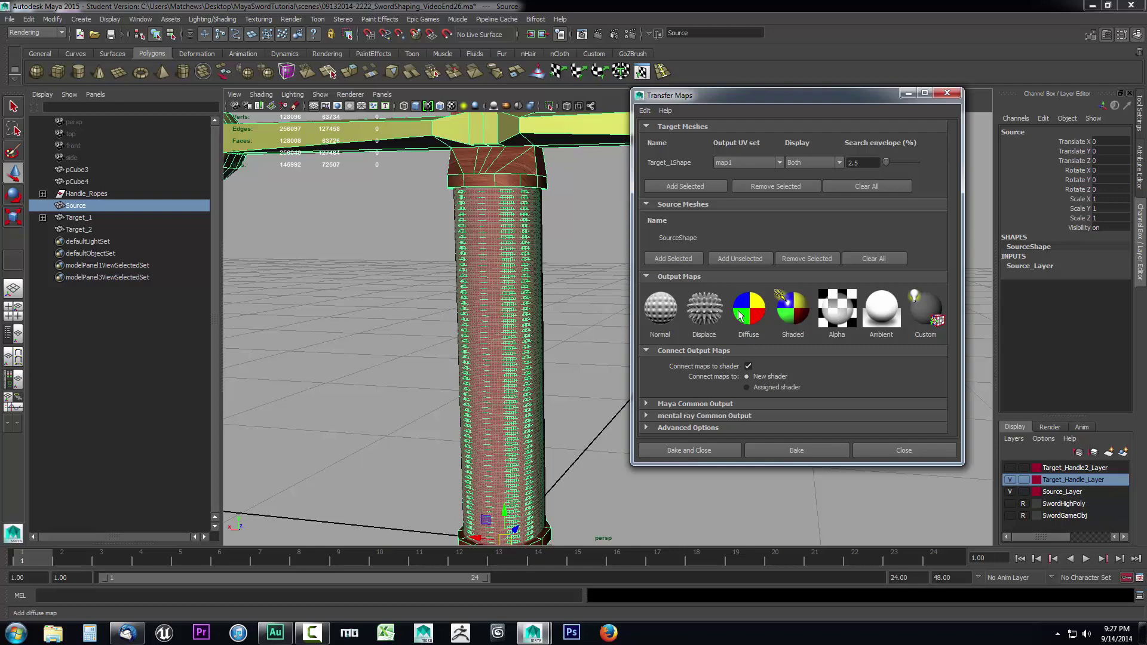
# Step: Add a normal map and a diffuse color map to the output maps
pyautogui.click(673, 313)
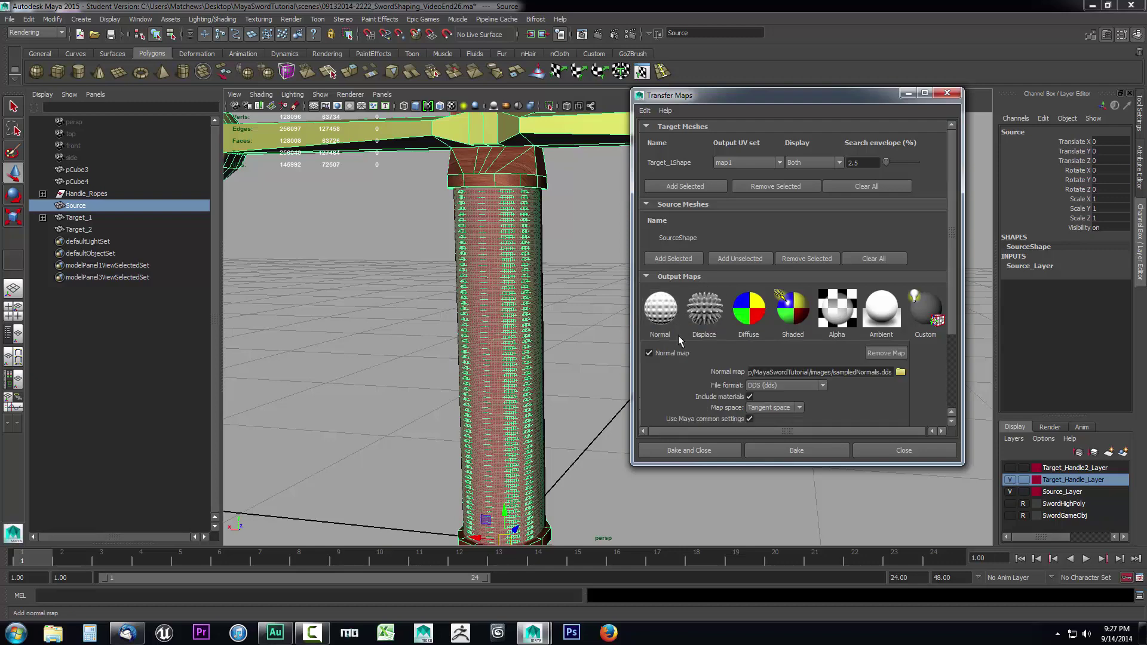
pyautogui.click(747, 317)
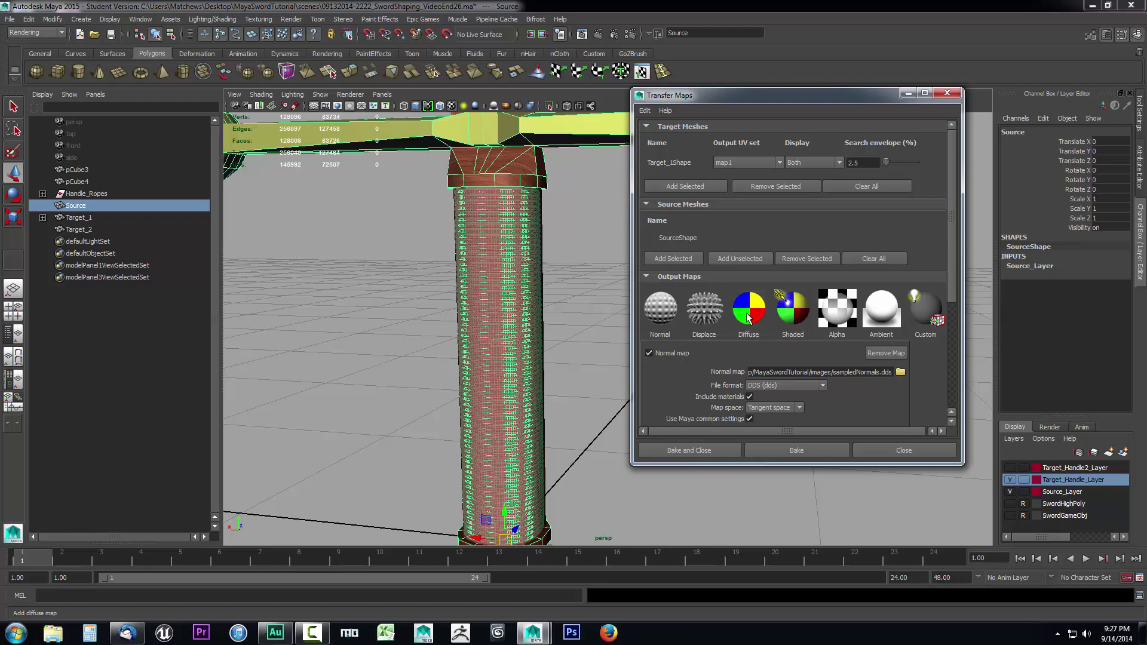
pyautogui.scroll(-3, 747, 316)
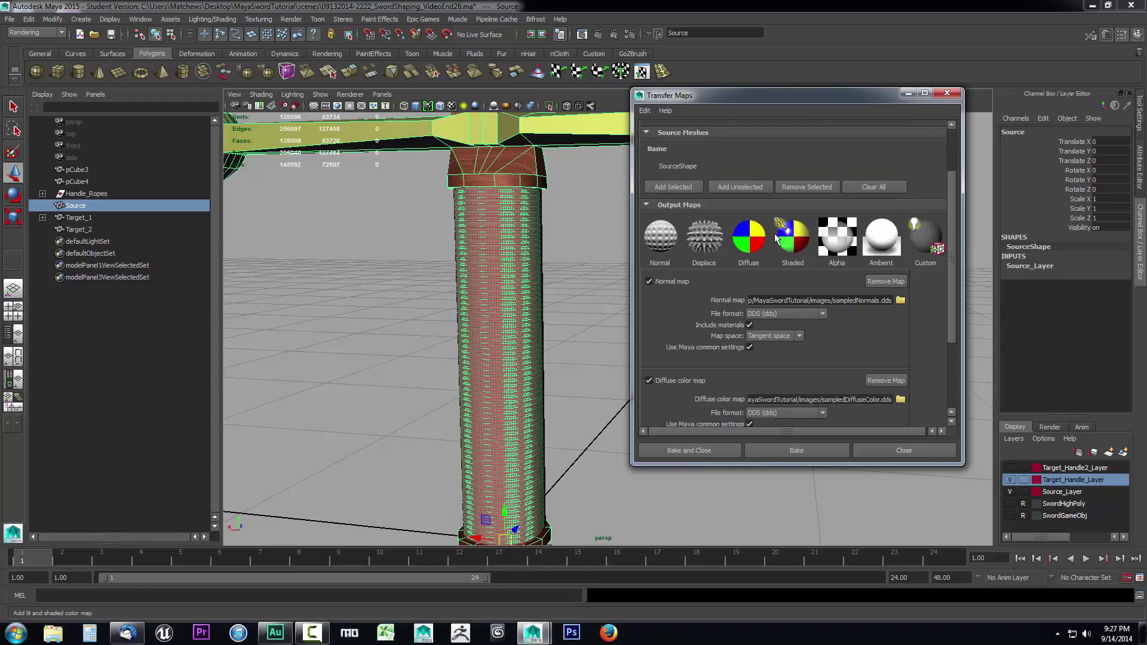
pyautogui.scroll(-3, 710, 341)
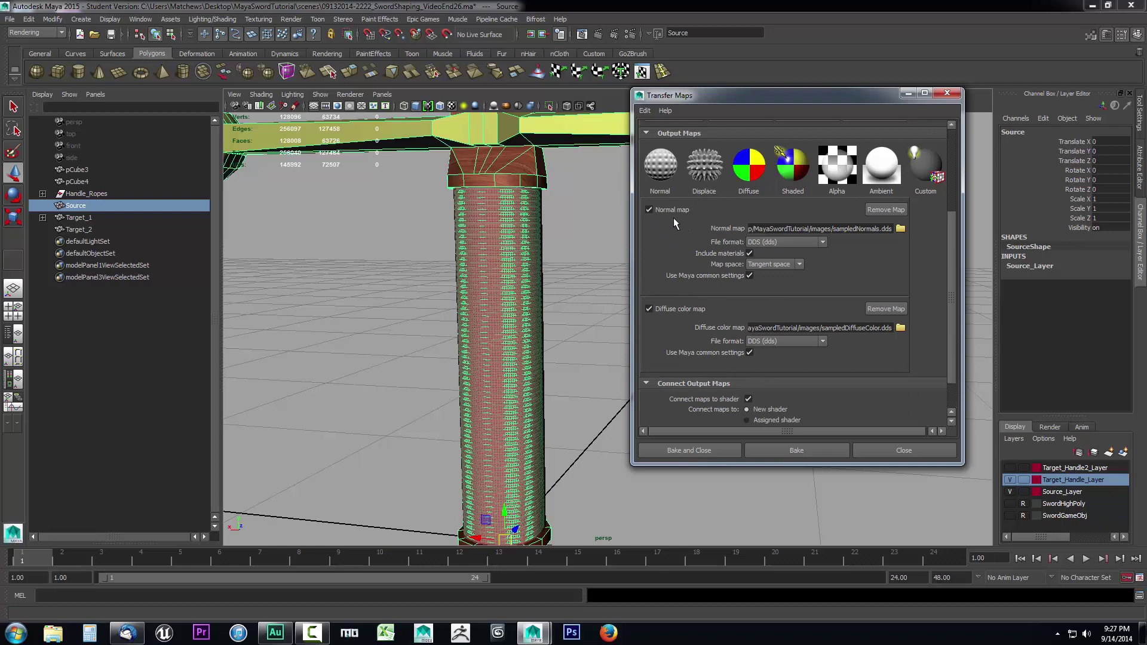
# Step: Browse for the normal map's save location, create a folder named Projections in sourceimages, and open it
pyautogui.click(900, 228)
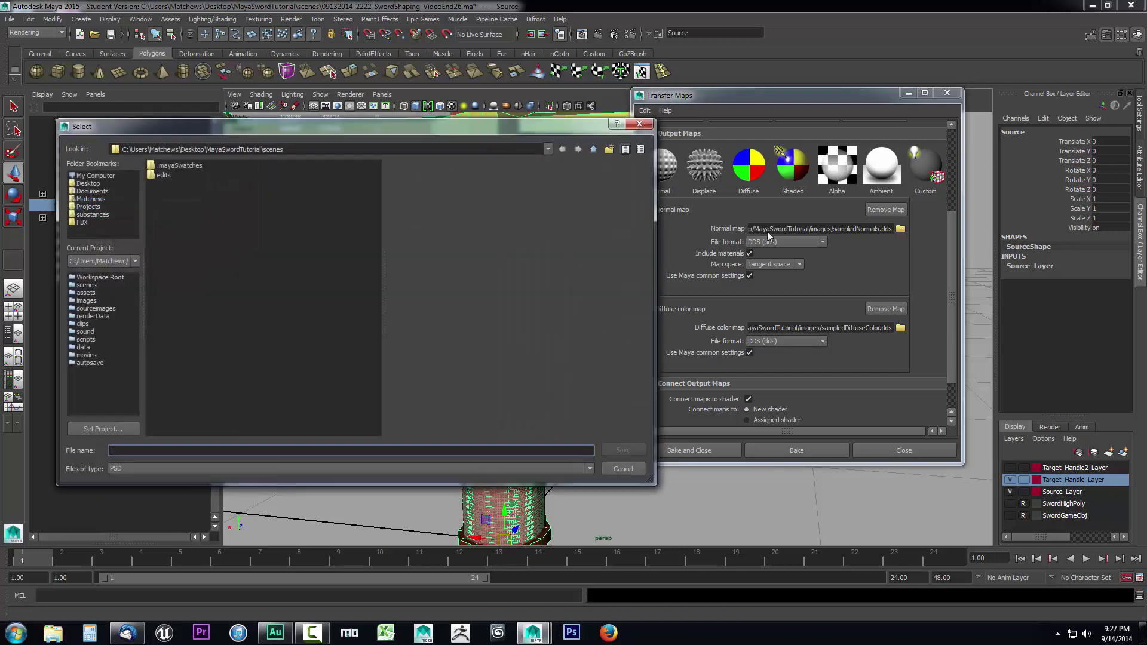
pyautogui.moveTo(336, 132); pyautogui.dragTo(564, 144)
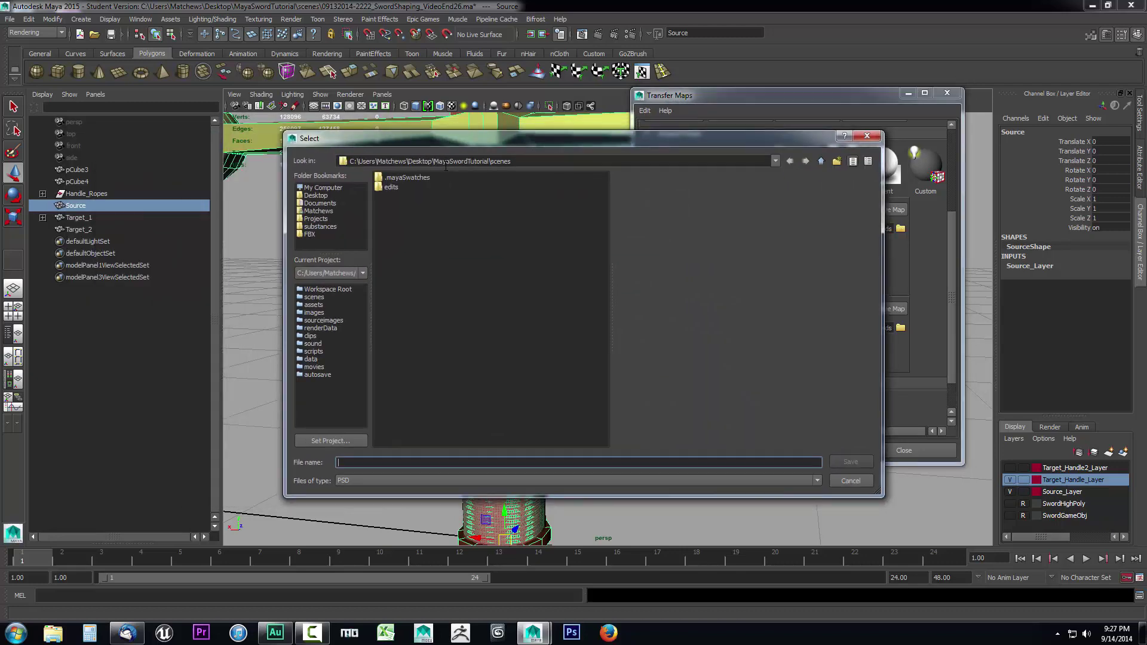
pyautogui.click(321, 321)
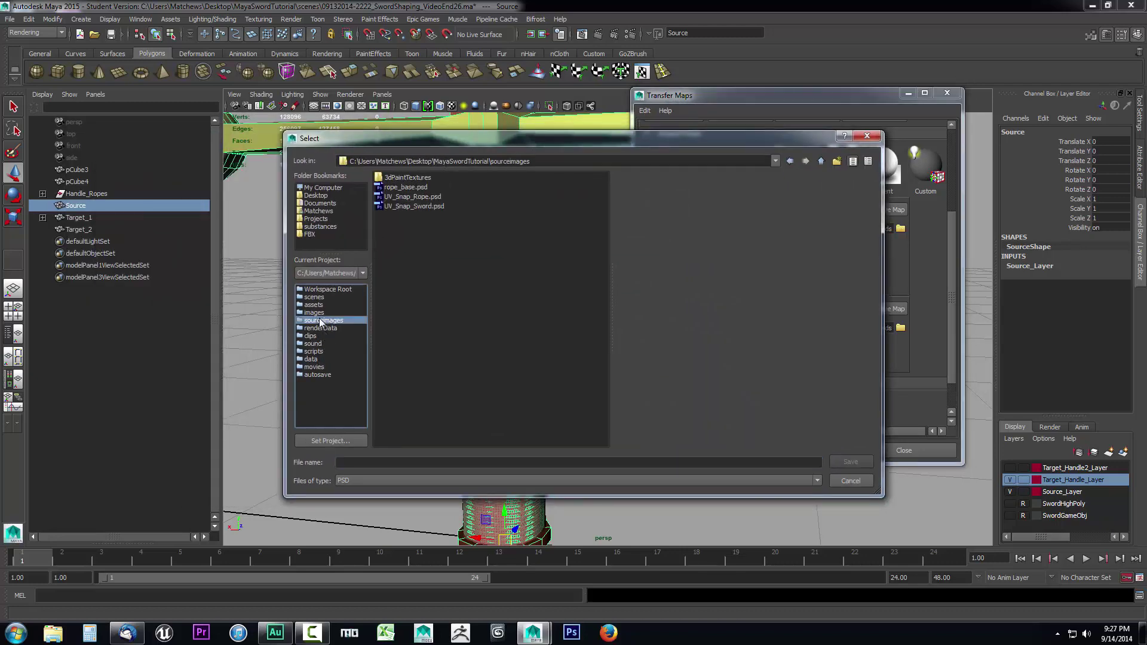
pyautogui.rightClick(418, 251)
pyautogui.click(443, 270)
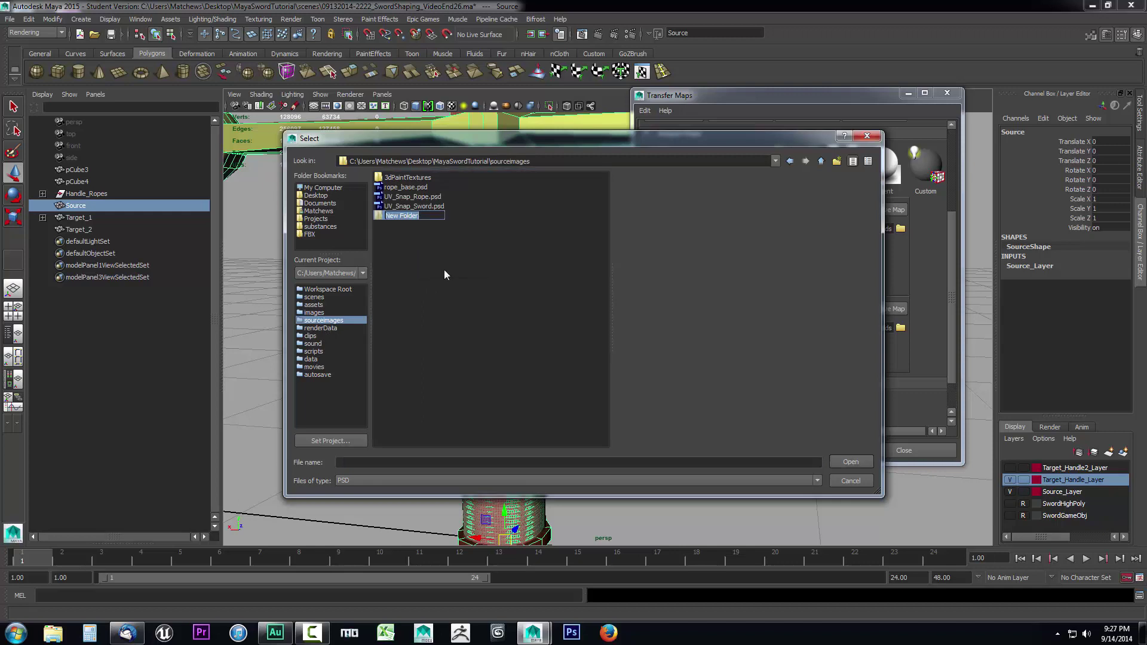
pyautogui.write('Projections')
pyautogui.press('Return')
pyautogui.press('Return')
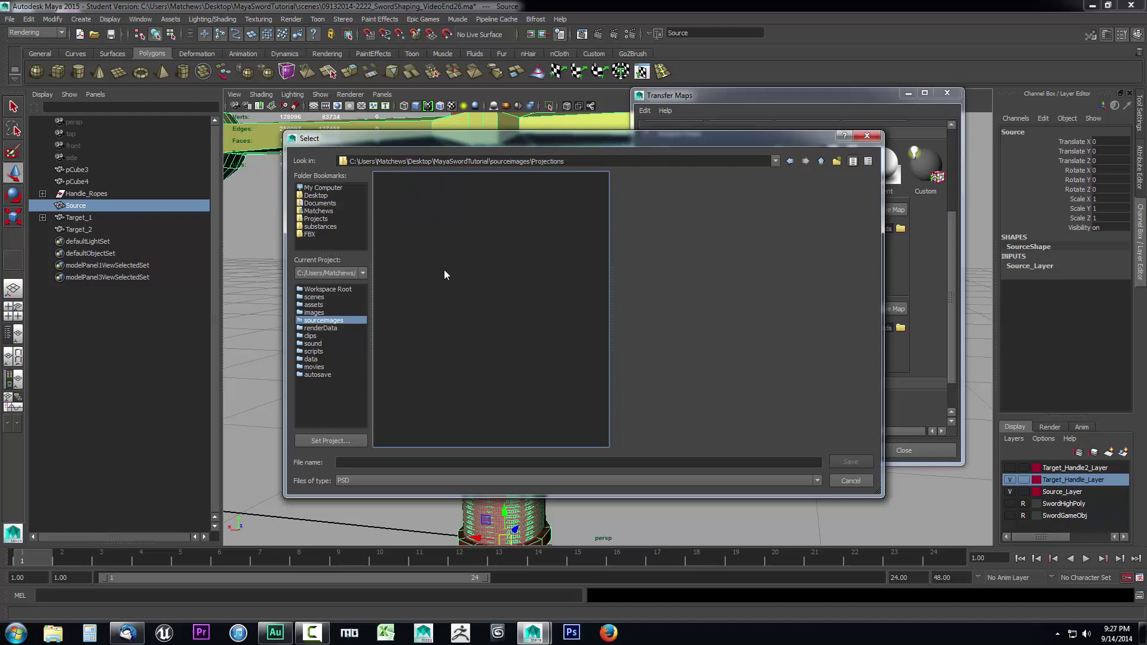
# Step: Save the normal map as Handle1_n in the Projections folder, in PSD format
pyautogui.click(406, 464)
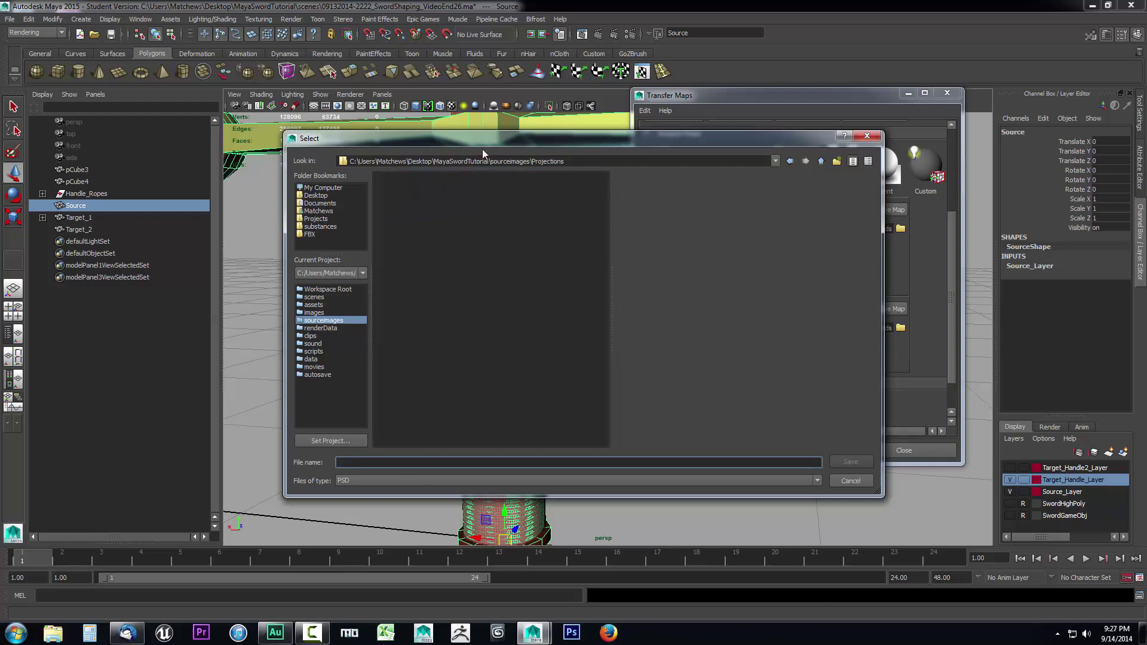
pyautogui.moveTo(482, 149); pyautogui.dragTo(792, 181)
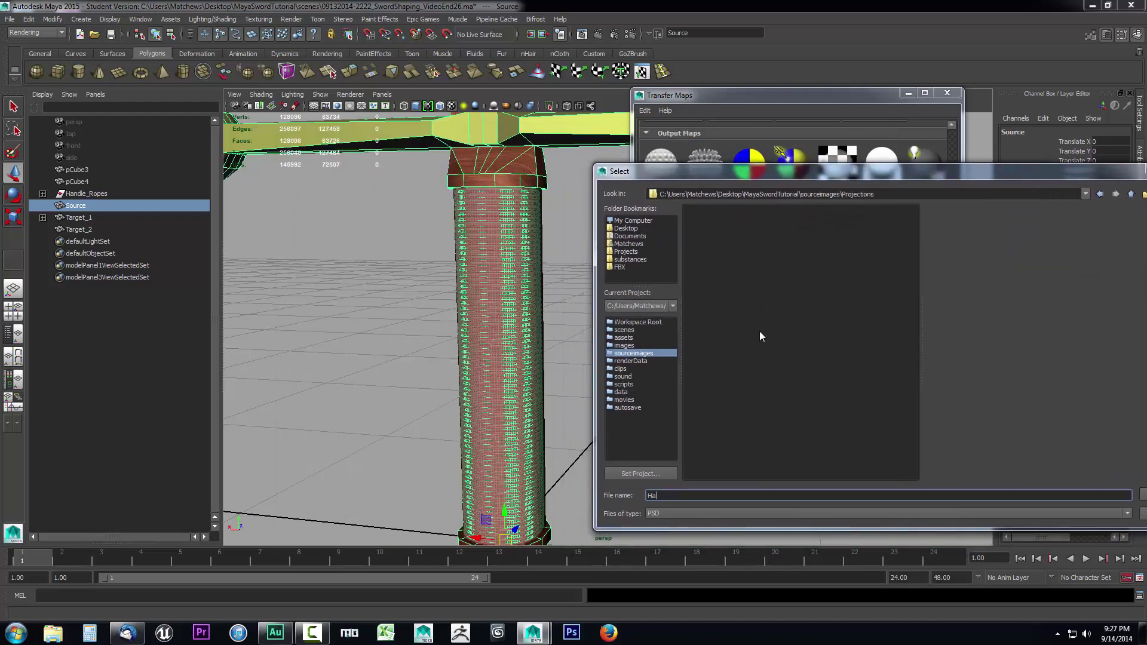
pyautogui.write('Handle_')
pyautogui.moveTo(824, 178); pyautogui.dragTo(544, 153)
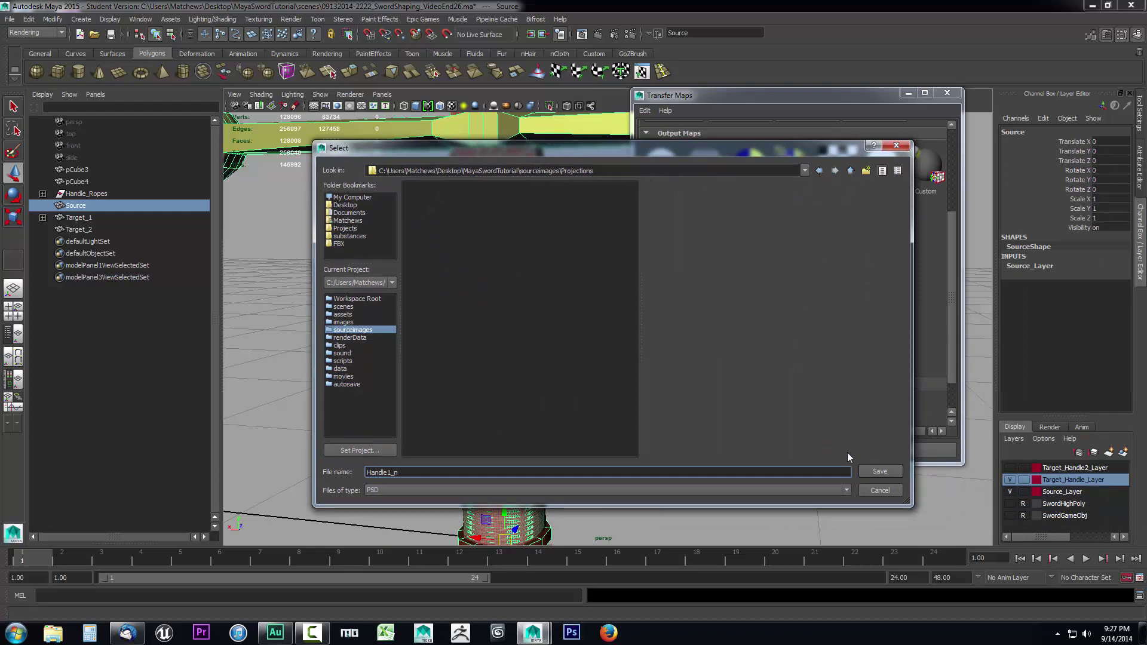
pyautogui.click(879, 472)
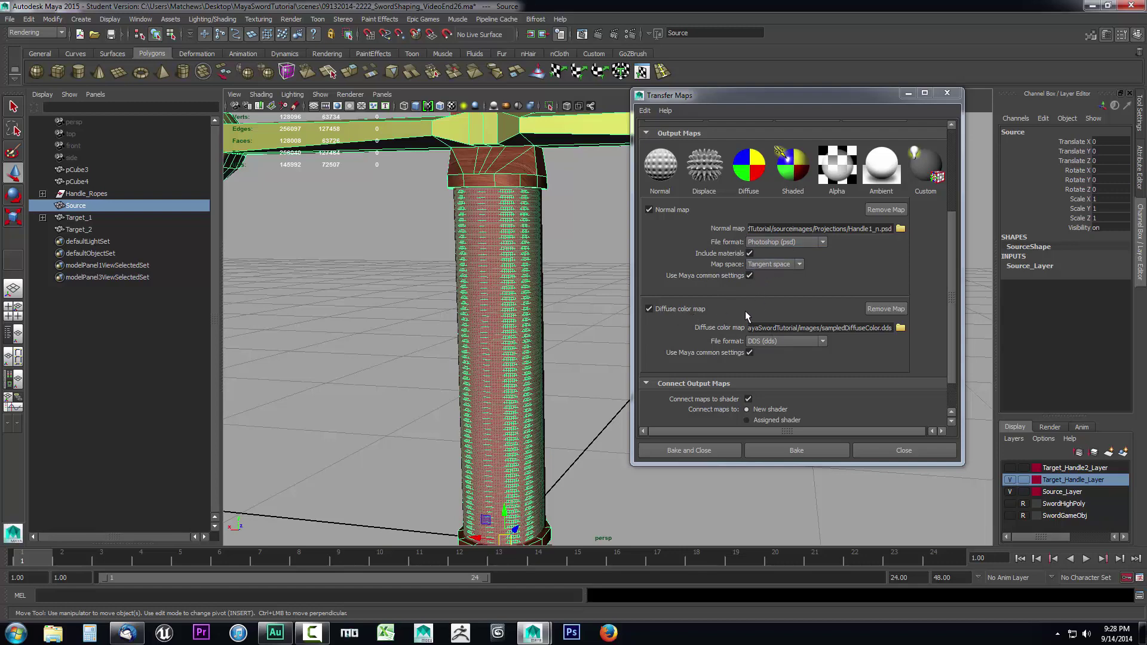
# Step: Set the diffuse color map to save as Handle1_d in the Projections folder, in PSD format
pyautogui.click(900, 328)
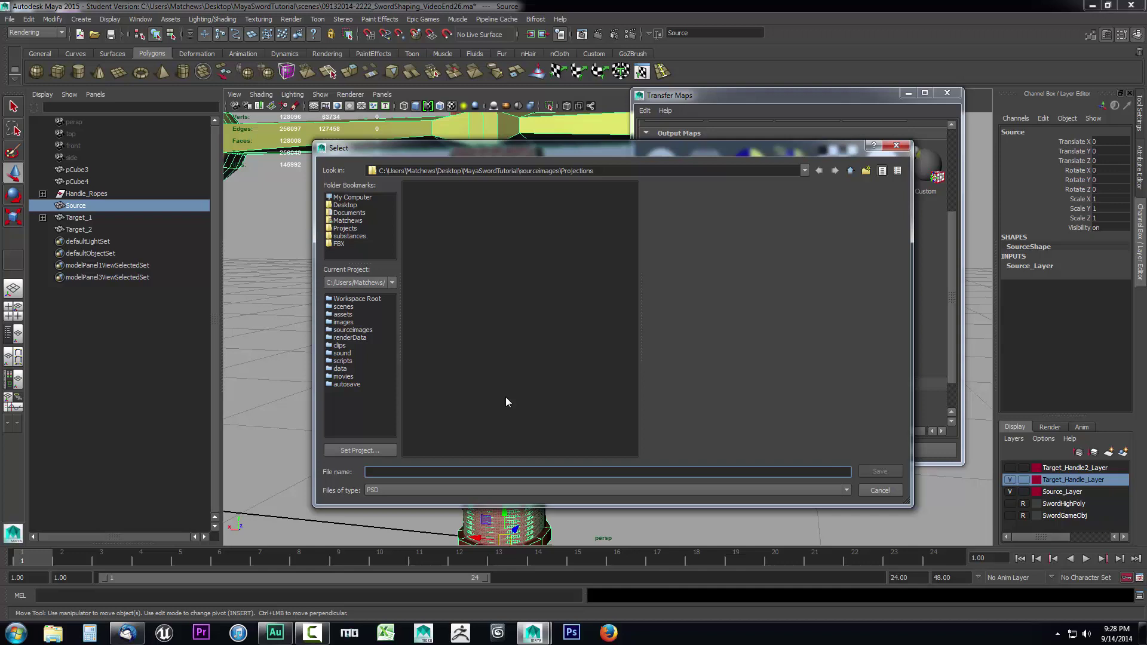
pyautogui.write('Handle1_d')
pyautogui.click(894, 473)
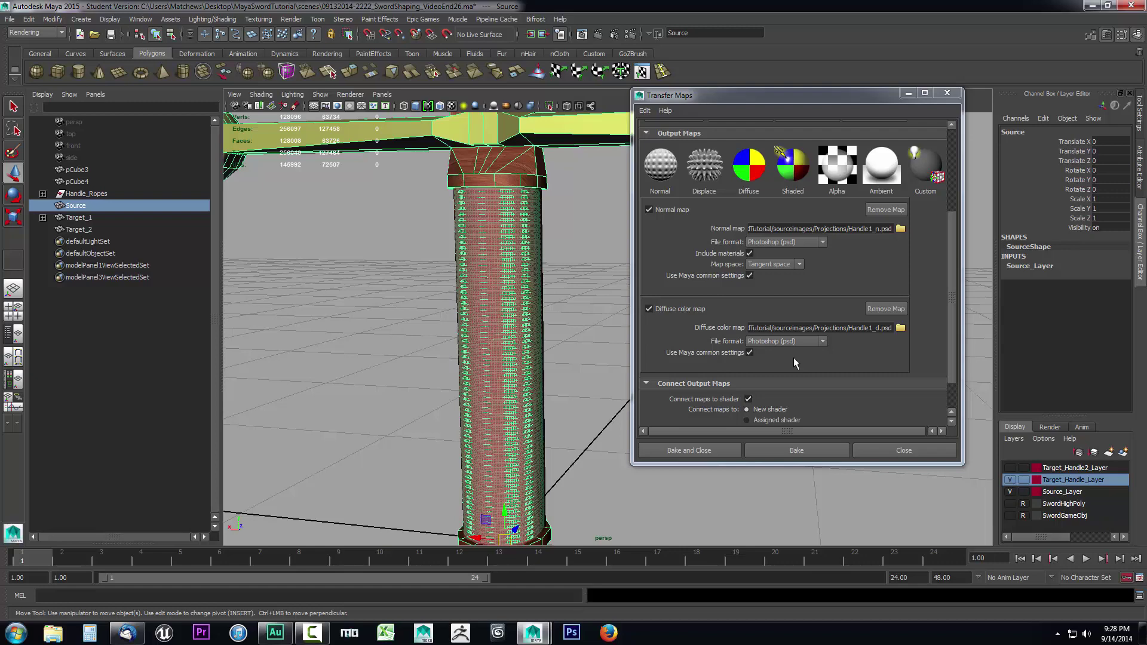
# Step: Set the map size in the Maya common output settings to 4096 by 4096
pyautogui.scroll(-1, 793, 363)
pyautogui.scroll(-1, 780, 339)
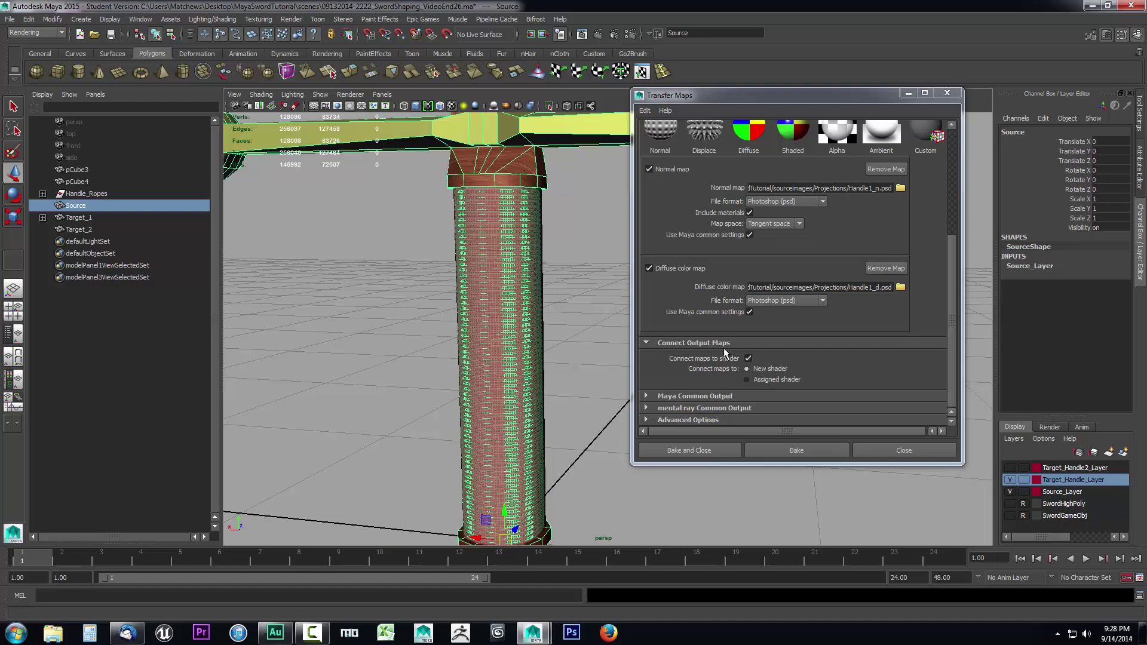
pyautogui.click(645, 396)
pyautogui.scroll(-4, 682, 399)
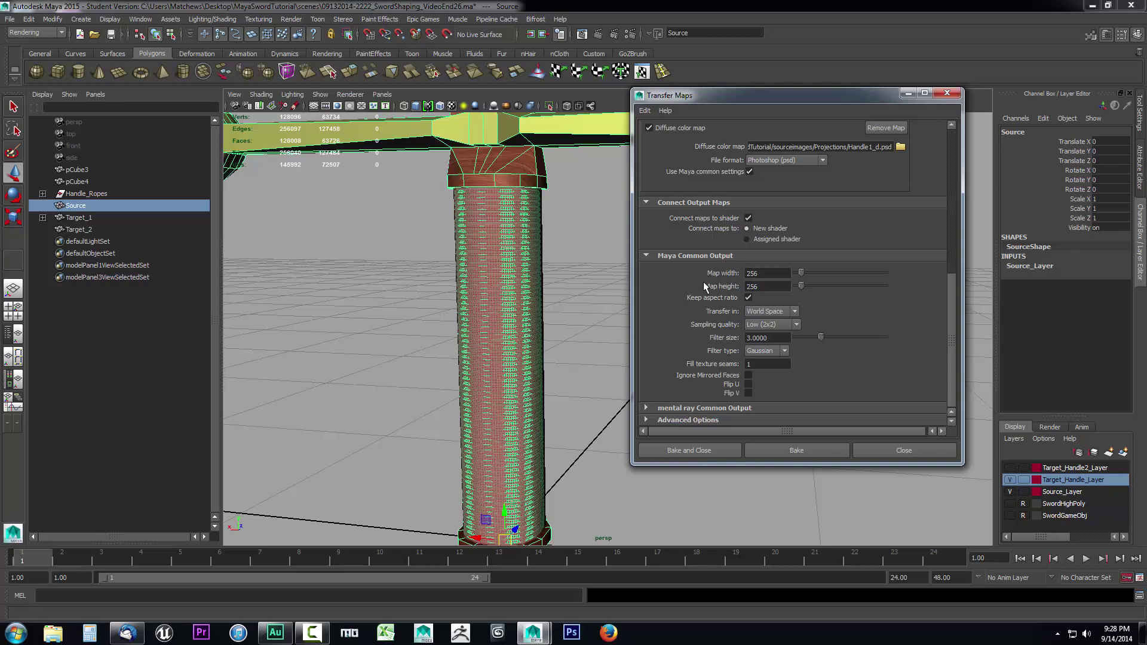
pyautogui.doubleClick(752, 273)
pyautogui.write('4095')
pyautogui.press('Return')
# Step: Keep the transfer in World Space and set the sampling quality to Medium (4x4)
pyautogui.click(767, 312)
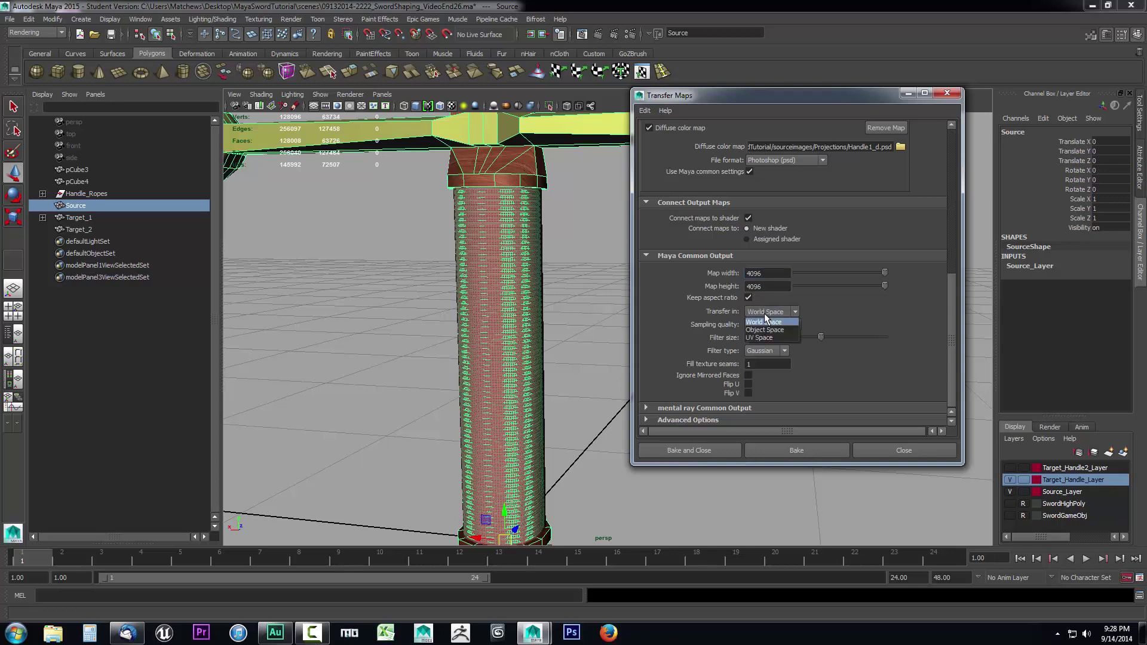
pyautogui.click(766, 322)
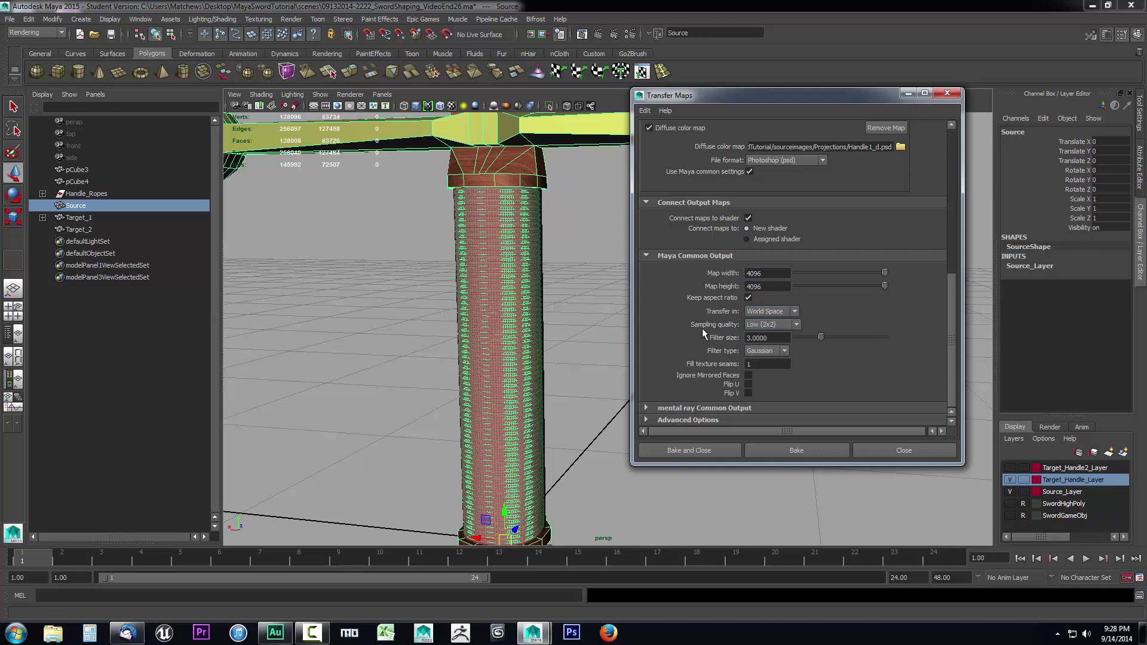
pyautogui.click(771, 324)
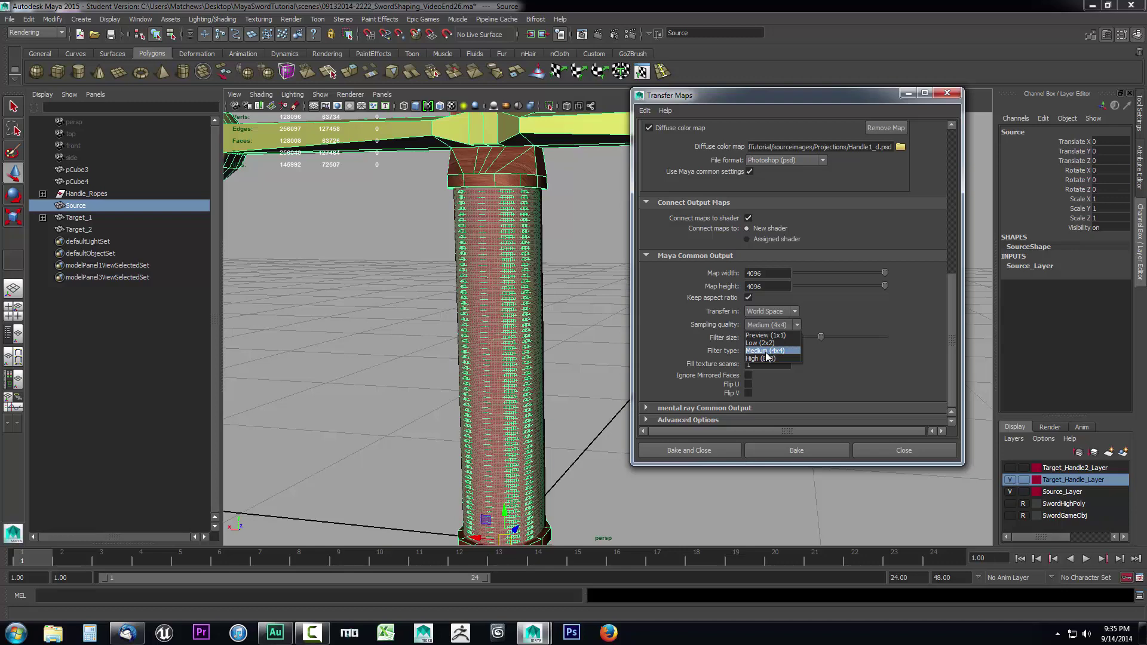
pyautogui.click(765, 351)
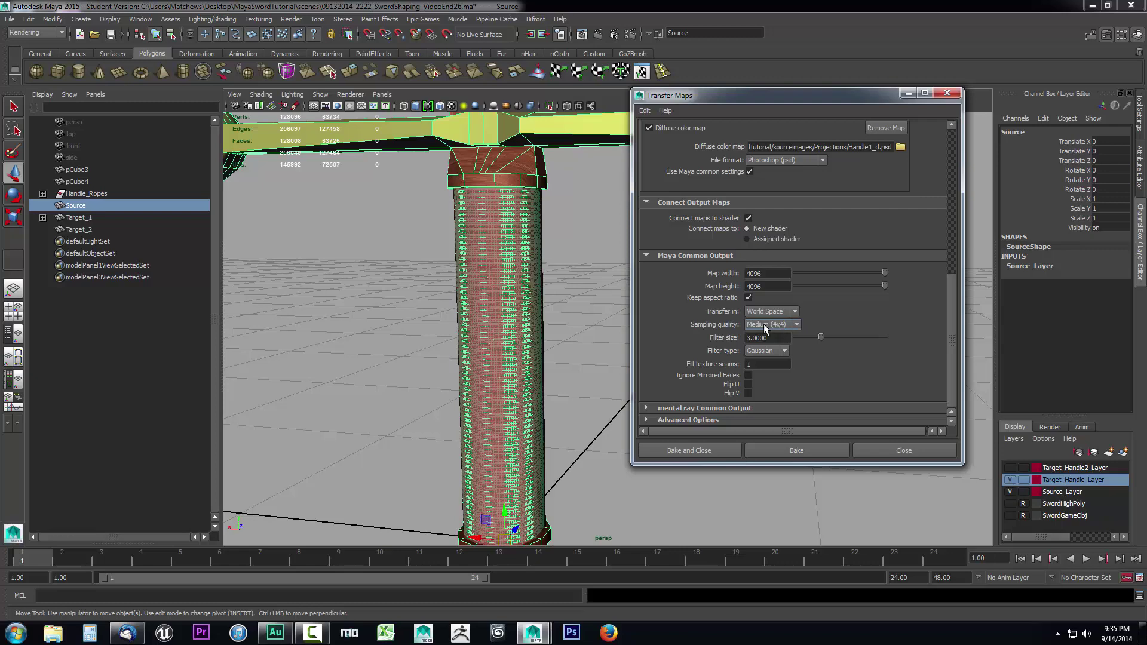
pyautogui.click(789, 325)
pyautogui.click(775, 326)
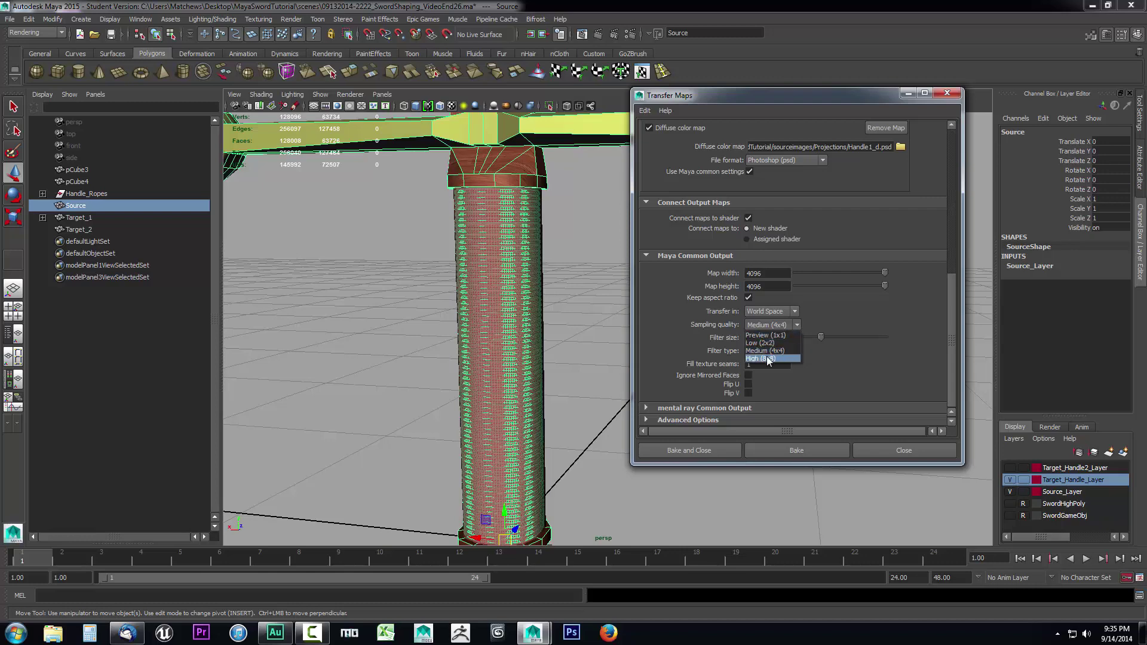
pyautogui.click(764, 350)
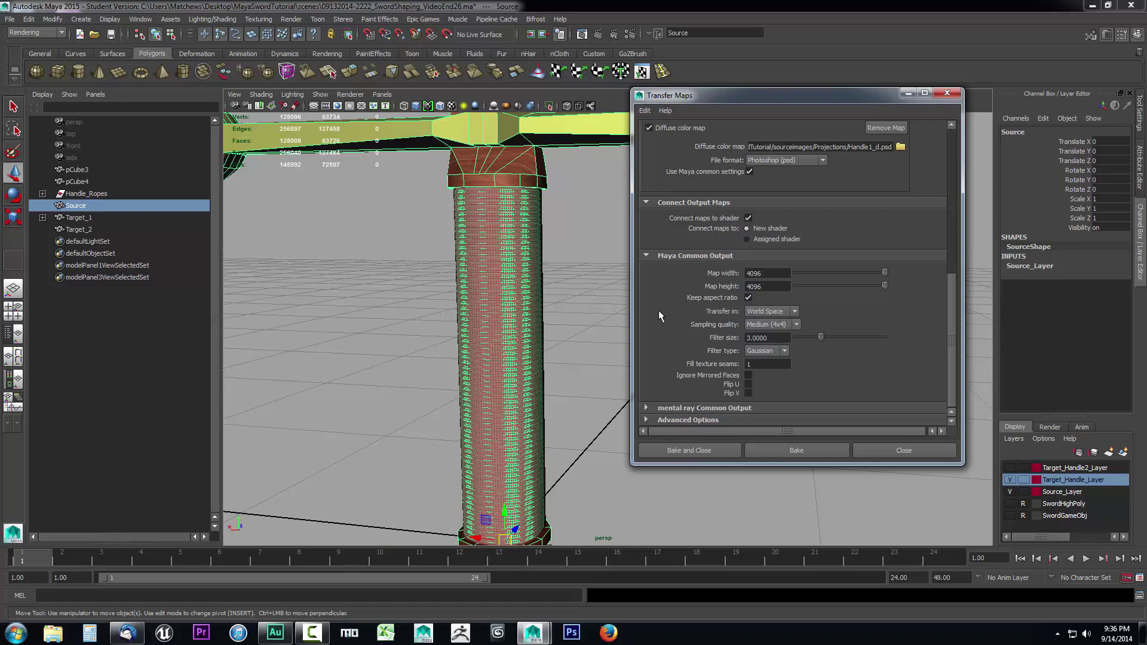
# Step: Review the output map settings, then bake the maps onto Target_1 and close Transfer Maps
pyautogui.scroll(5, 666, 305)
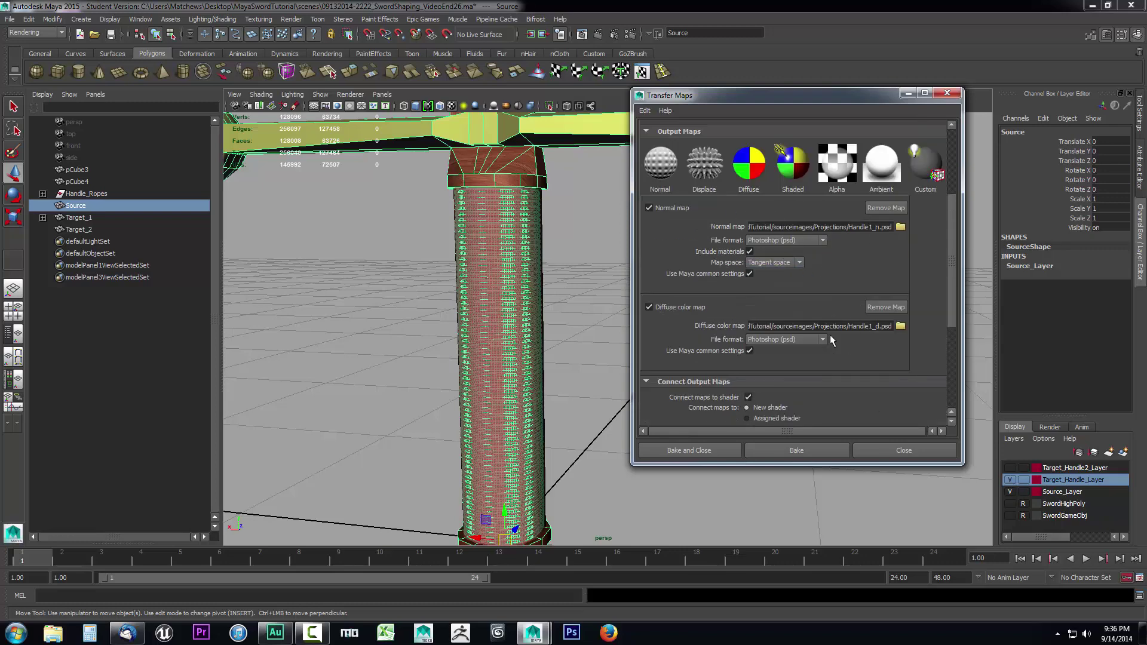
pyautogui.scroll(-5, 829, 339)
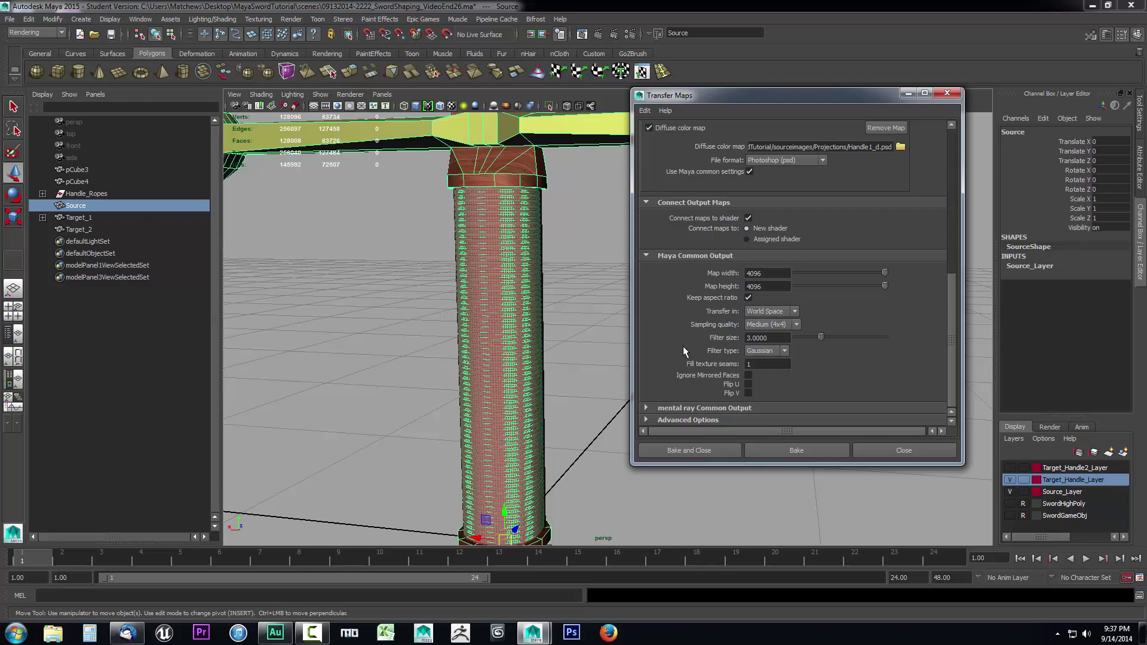
pyautogui.click(673, 453)
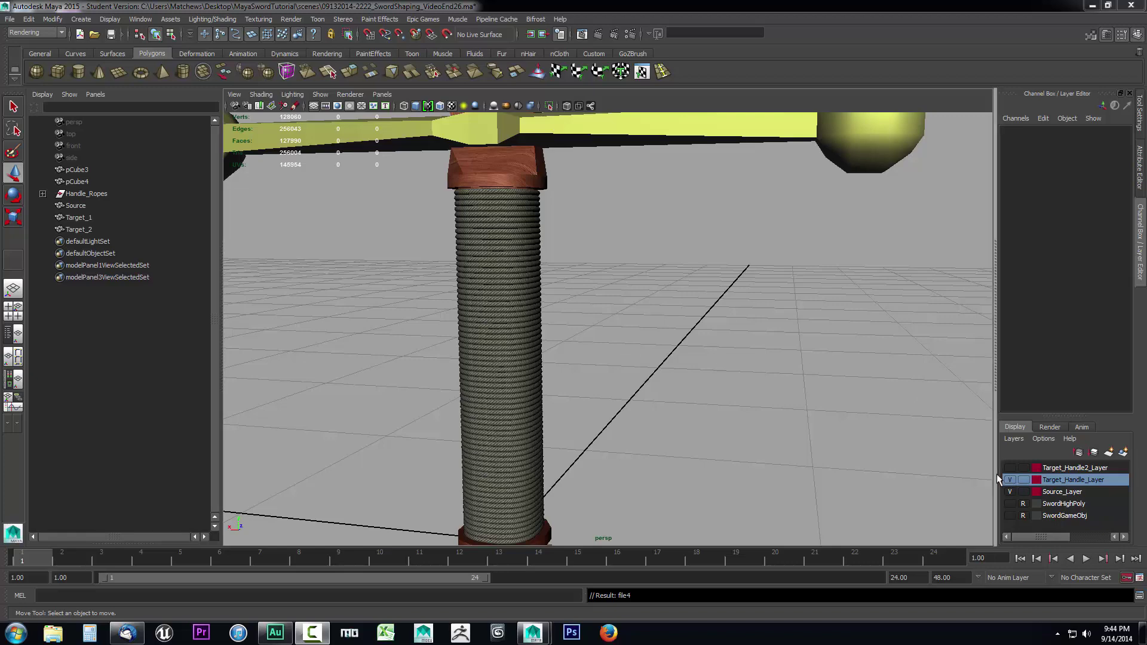
# Step: Hide Source_Layer and inspect the baked rope maps on the low-poly handle from several angles
pyautogui.click(1009, 491)
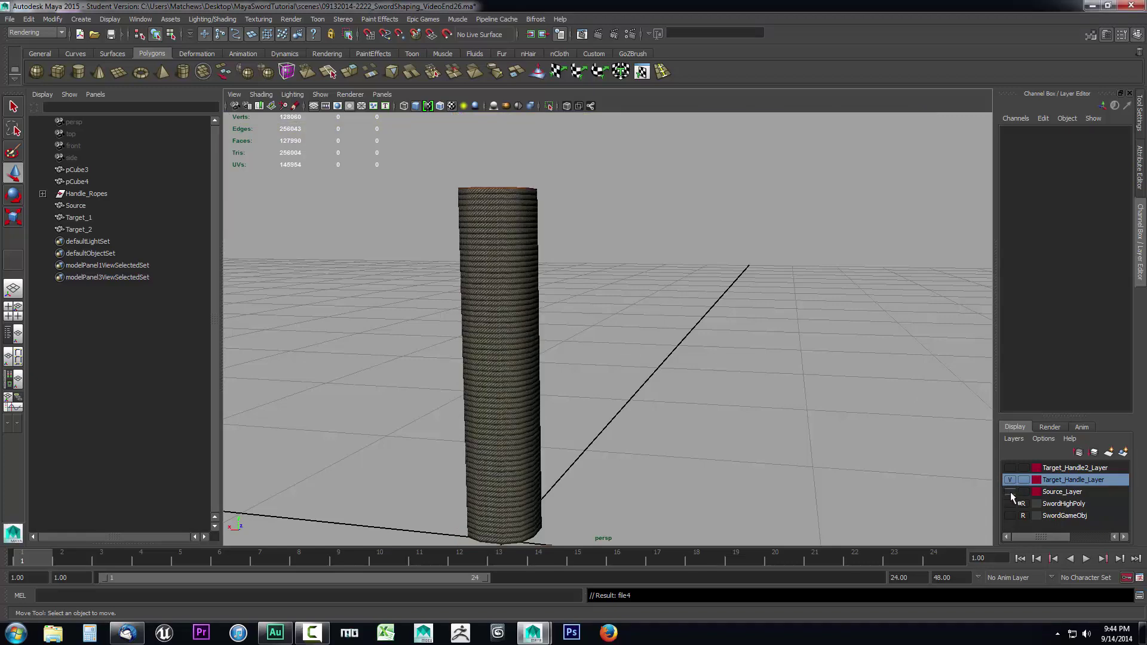
pyautogui.keyDown('alt'); pyautogui.moveTo(671, 364); pyautogui.dragTo(693, 380); pyautogui.keyUp('alt')
pyautogui.scroll(3, 721, 347)
pyautogui.scroll(2, 722, 348)
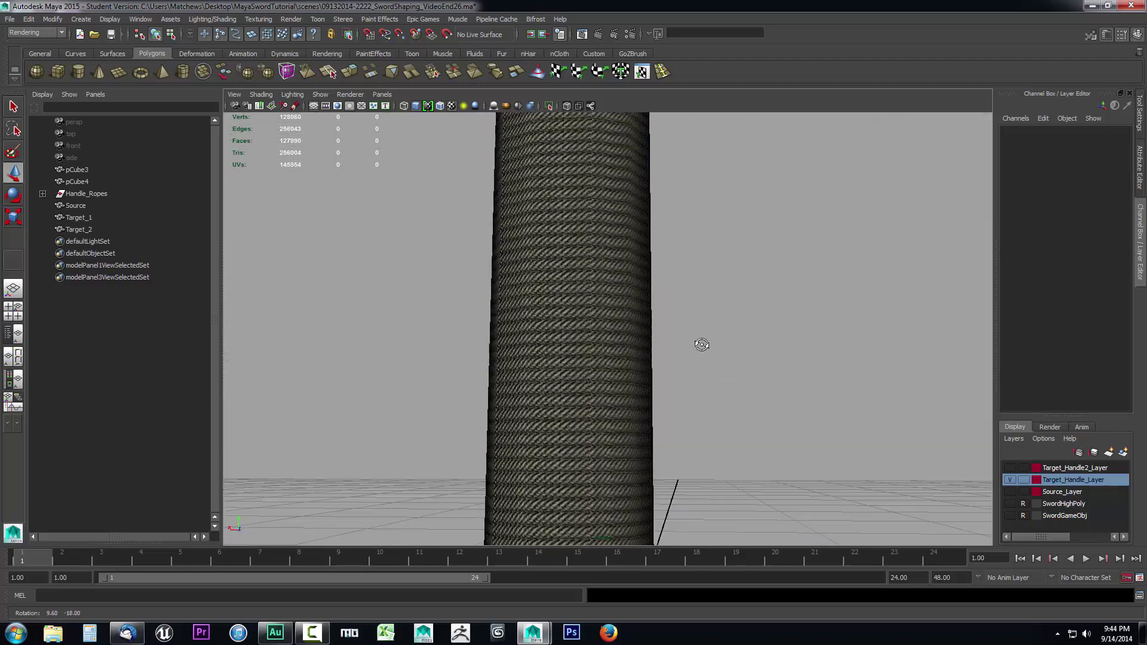
pyautogui.moveTo(702, 344)
pyautogui.keyDown('alt'); pyautogui.mouseDown()
pyautogui.moveTo(709, 317)
pyautogui.moveTo(709, 389)
pyautogui.moveTo(706, 358)
pyautogui.mouseUp(); pyautogui.keyUp('alt')
pyautogui.click(627, 297)
pyautogui.keyDown('alt'); pyautogui.moveTo(762, 320); pyautogui.dragTo(725, 356); pyautogui.keyUp('alt')
pyautogui.click(739, 327)
pyautogui.keyDown('alt'); pyautogui.moveTo(725, 356); pyautogui.dragTo(712, 277, button='right'); pyautogui.keyUp('alt')
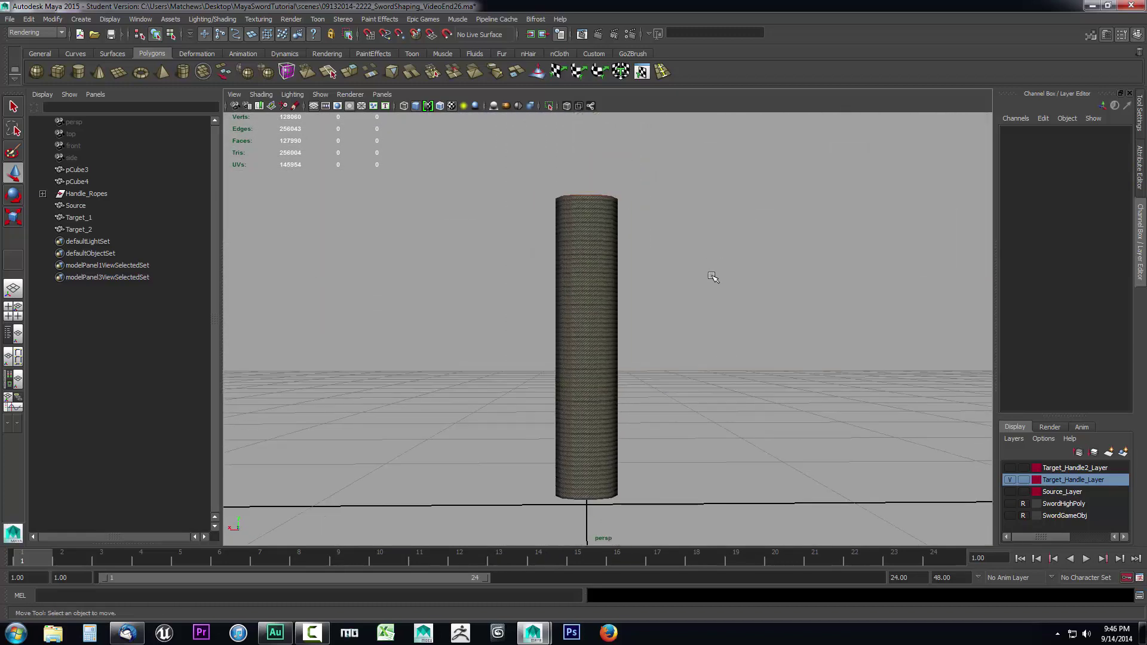
pyautogui.moveTo(712, 276)
pyautogui.keyDown('alt'); pyautogui.mouseDown()
pyautogui.moveTo(698, 283)
pyautogui.moveTo(712, 254)
pyautogui.moveTo(691, 285)
pyautogui.mouseUp(); pyautogui.keyUp('alt')
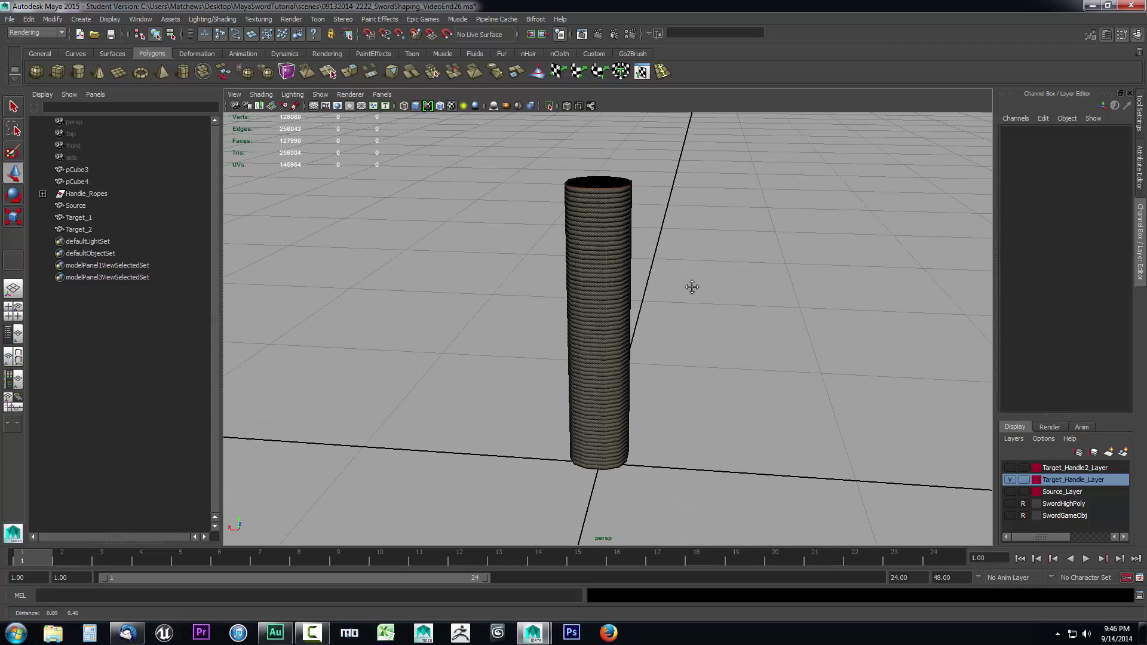
# Step: Hide Target_Handle_Layer, show Target_Handle2_Layer, and select the Target_2 mesh
pyautogui.click(1010, 479)
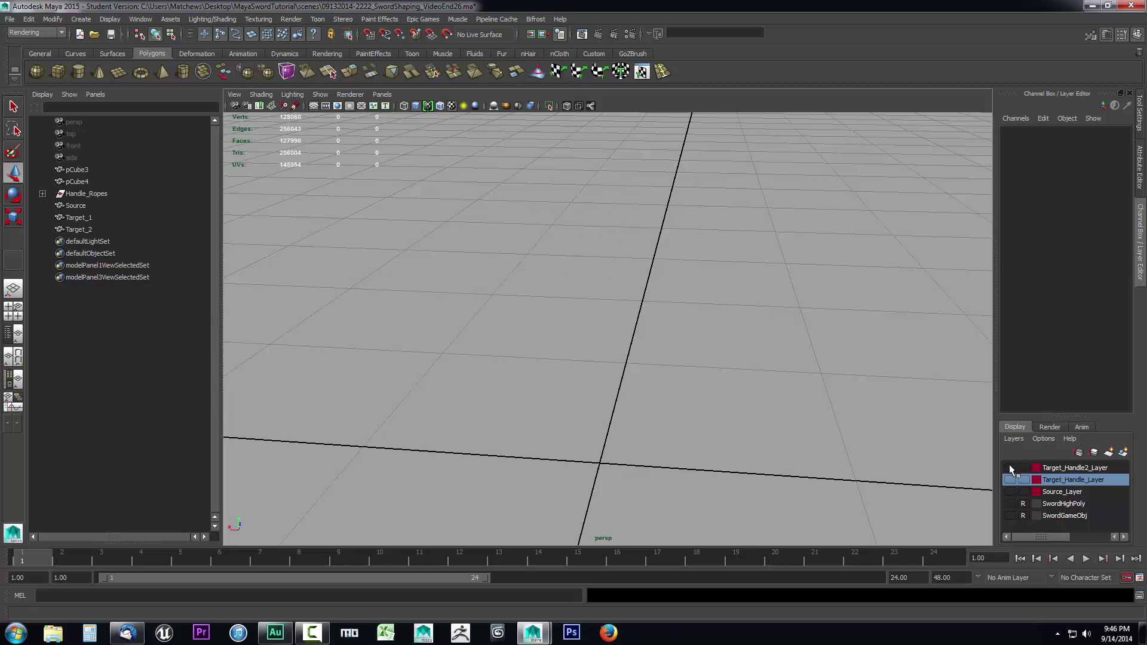
pyautogui.click(1010, 468)
pyautogui.keyDown('alt'); pyautogui.moveTo(734, 378); pyautogui.dragTo(727, 392, button='middle'); pyautogui.keyUp('alt')
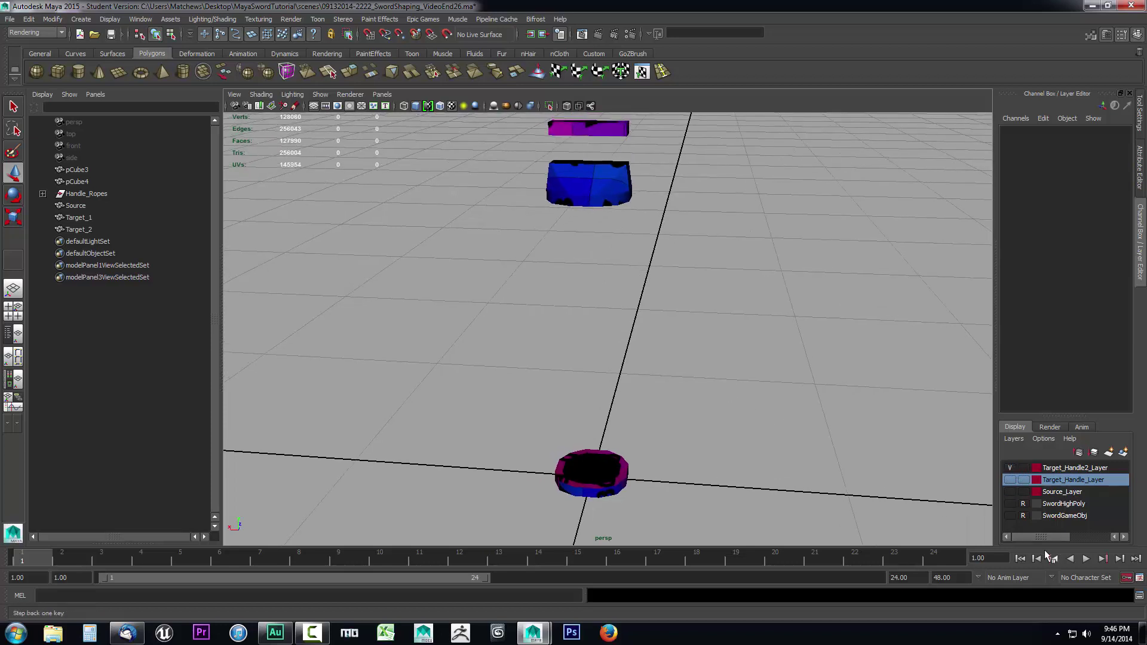
pyautogui.click(560, 191)
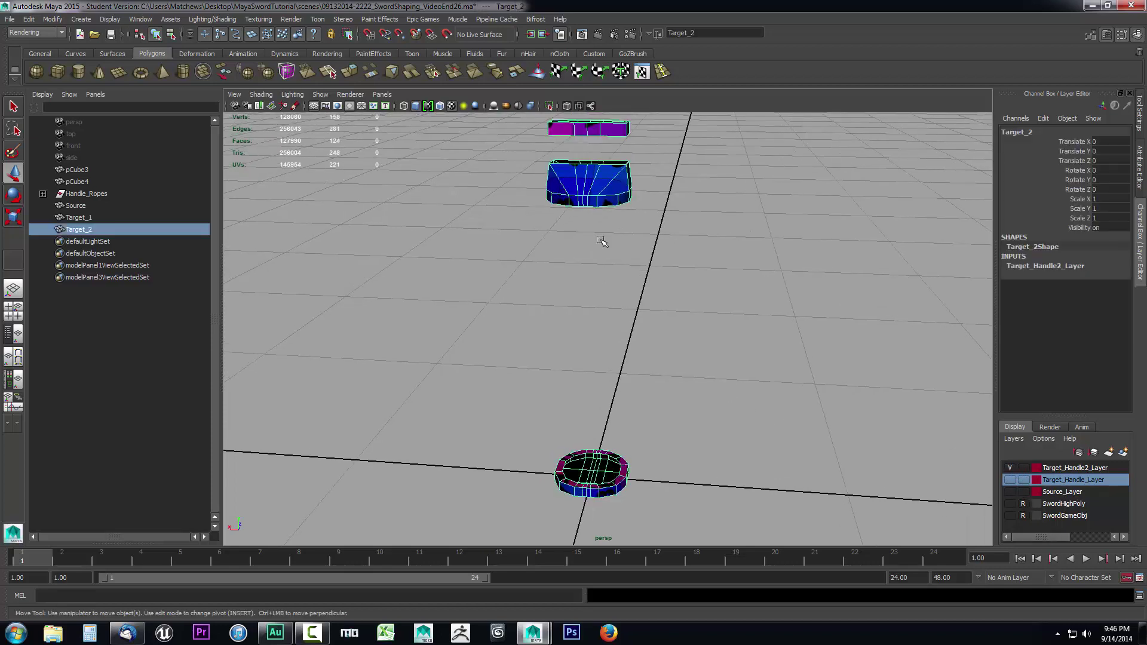
# Step: Open Transfer Maps for Target_2 and review its output map settings
pyautogui.click(217, 19)
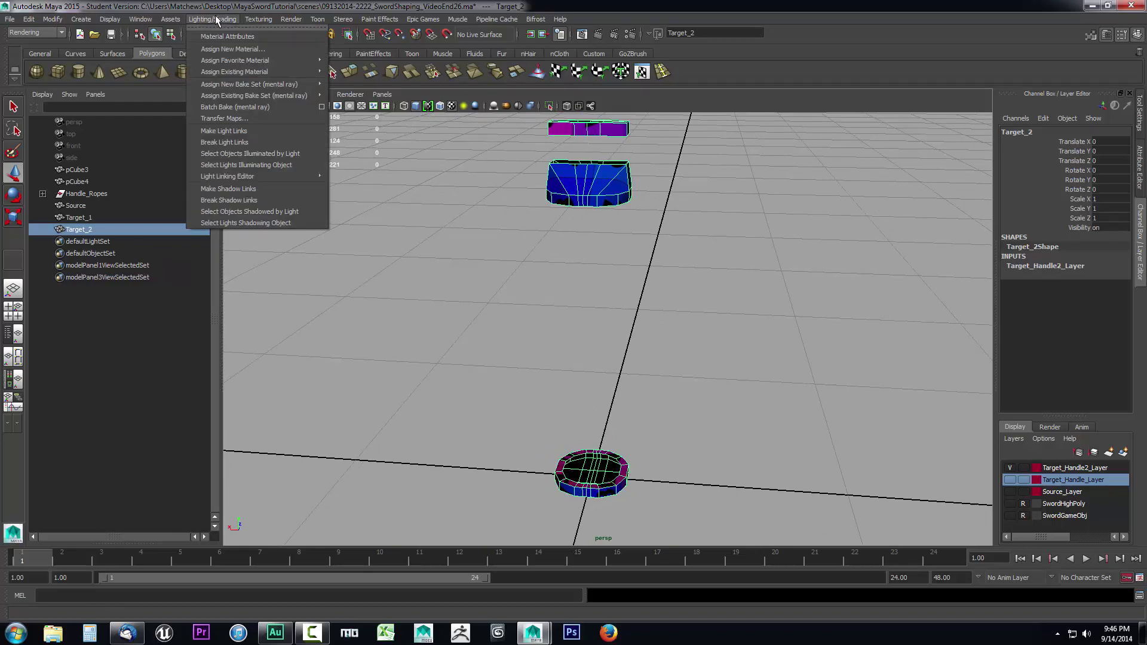
pyautogui.click(225, 119)
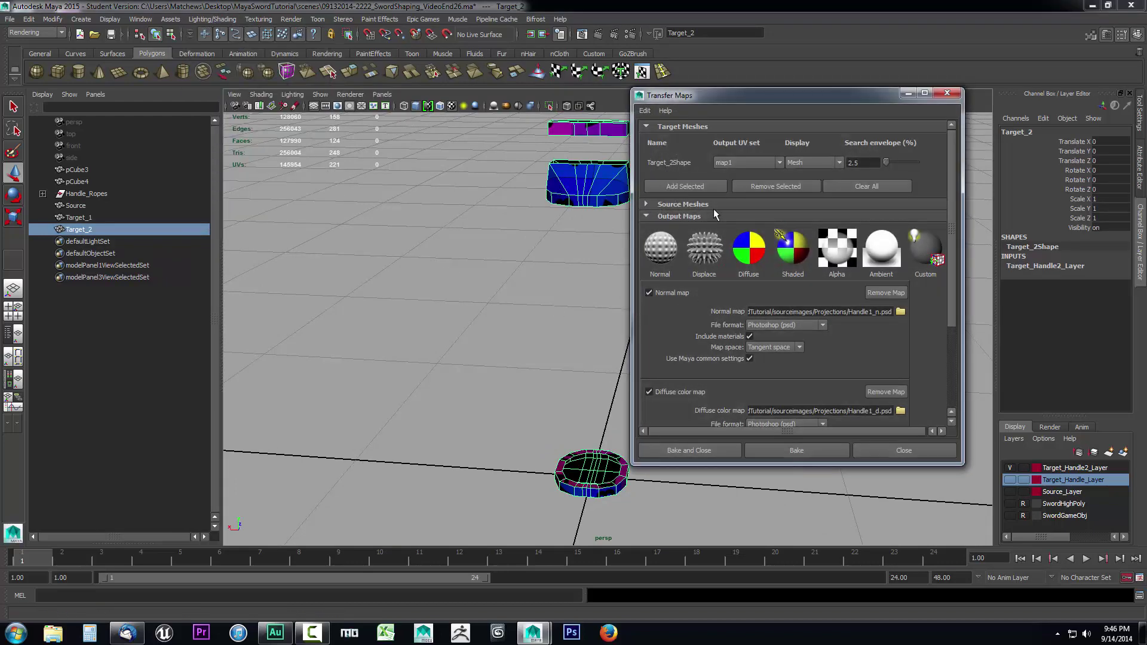
pyautogui.scroll(-3, 705, 308)
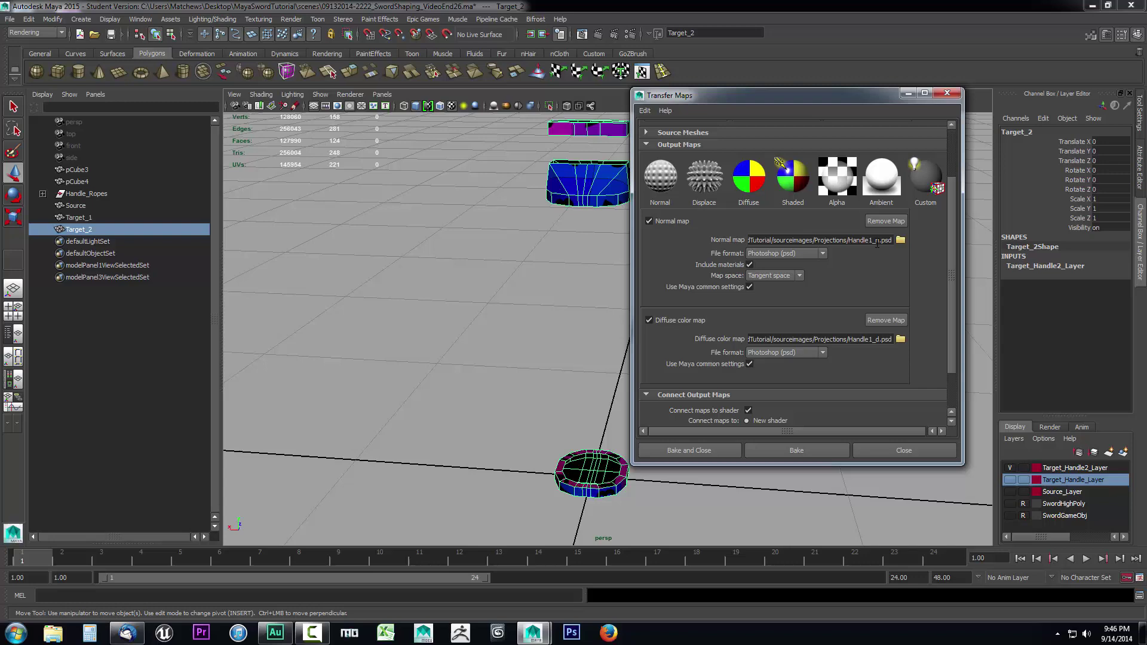
pyautogui.scroll(3, 657, 291)
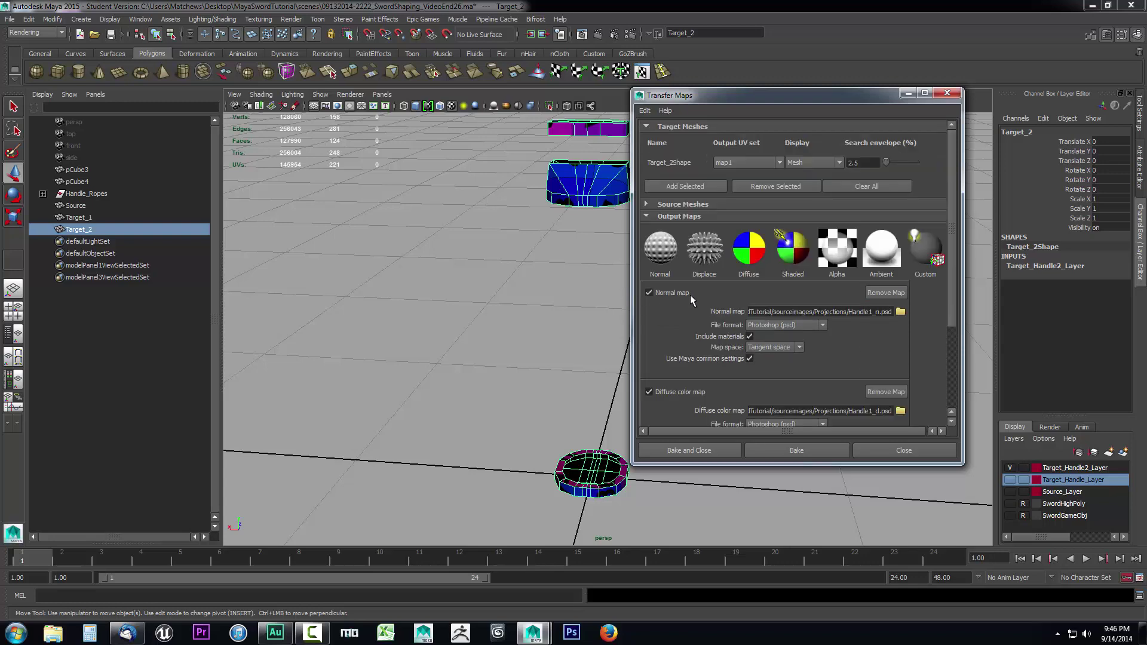
# Step: Examine Target_2's handle collar pieces up close and set its search envelope to 0.1%
pyautogui.scroll(6, 538, 281)
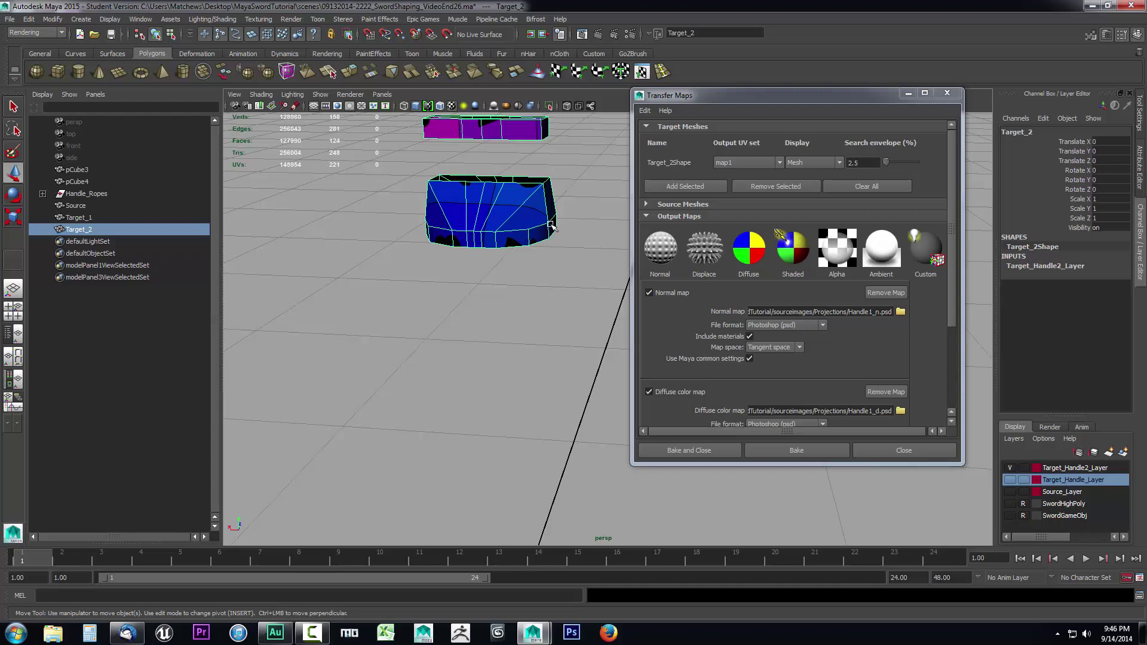
pyautogui.scroll(2, 552, 238)
pyautogui.keyDown('alt'); pyautogui.moveTo(544, 257); pyautogui.dragTo(562, 350, button='middle'); pyautogui.keyUp('alt')
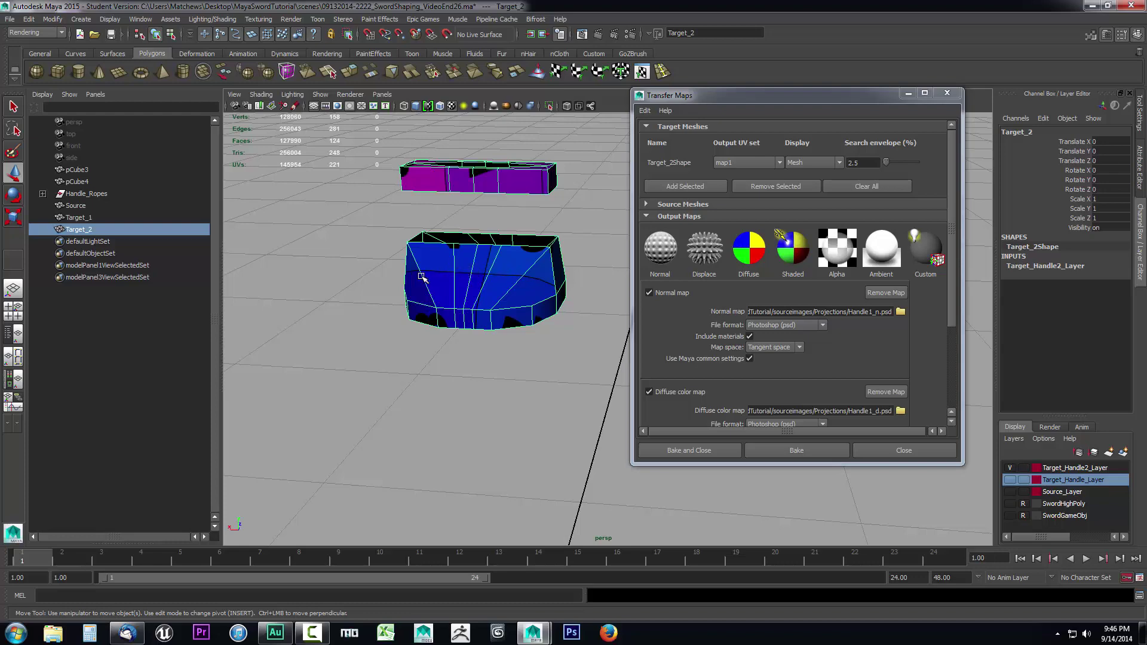
pyautogui.keyDown('alt'); pyautogui.moveTo(491, 323); pyautogui.dragTo(477, 263); pyautogui.keyUp('alt')
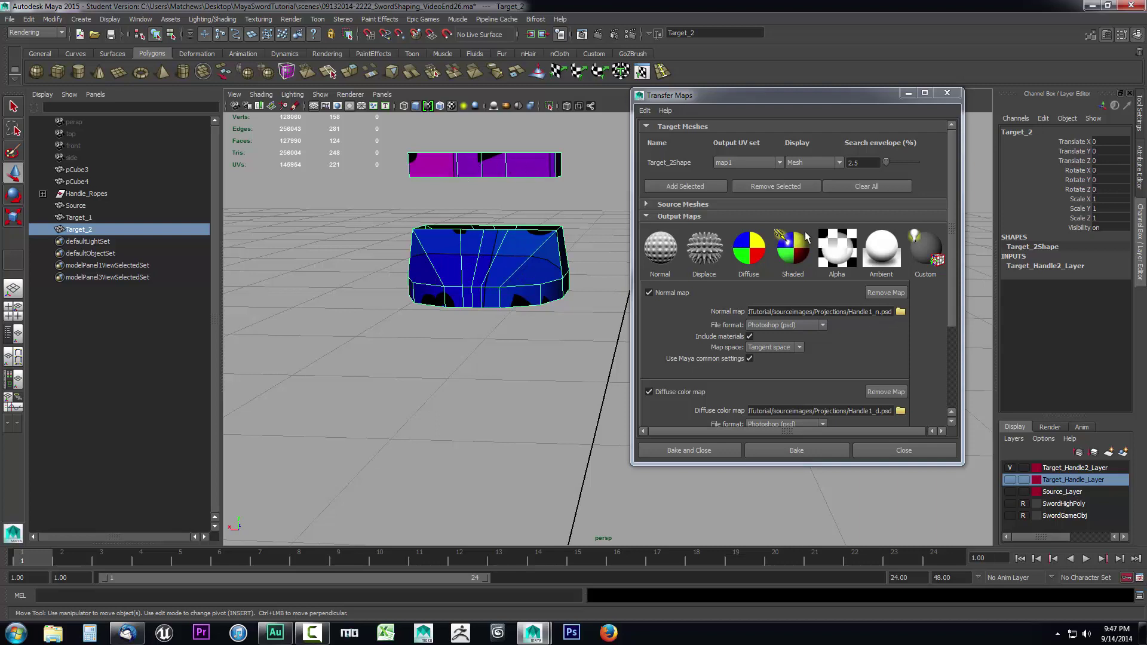
pyautogui.doubleClick(865, 161)
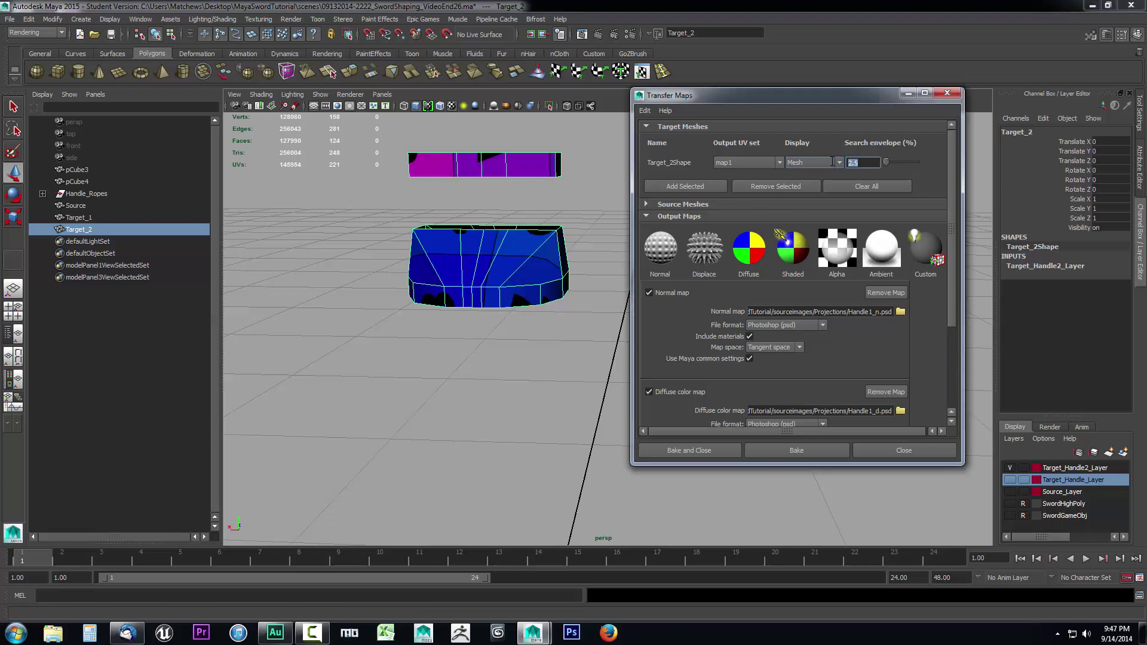
pyautogui.write('0.1')
# Step: Display both the mesh and the search envelope for Target_2 and check the envelope's fit around the collar
pyautogui.click(839, 164)
pyautogui.click(799, 181)
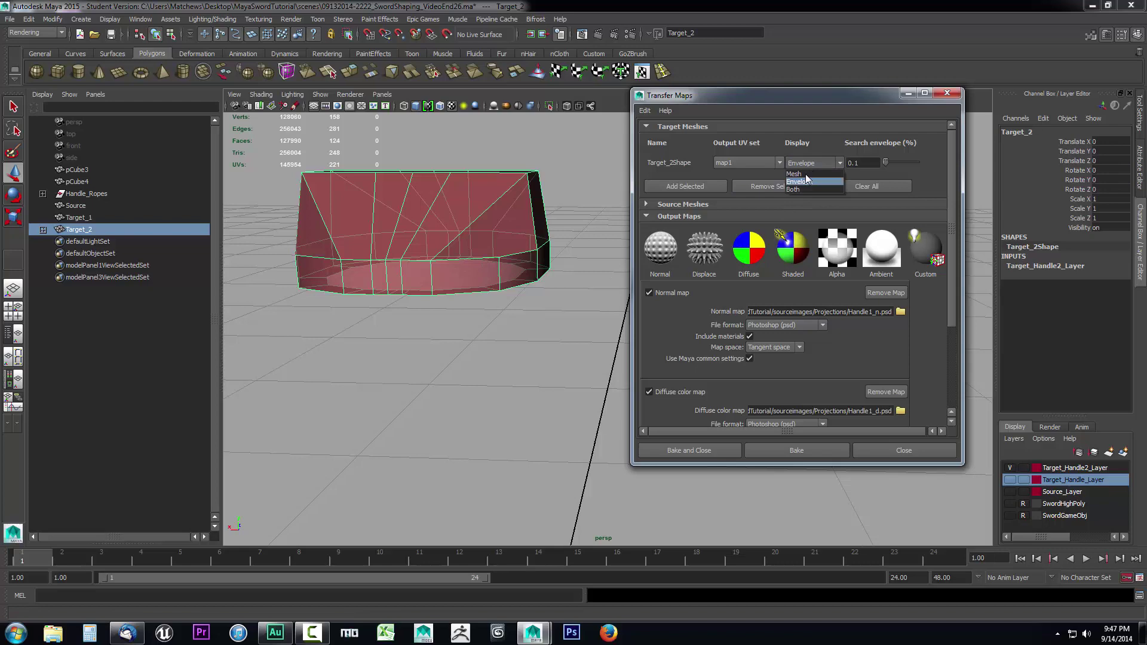
pyautogui.click(806, 189)
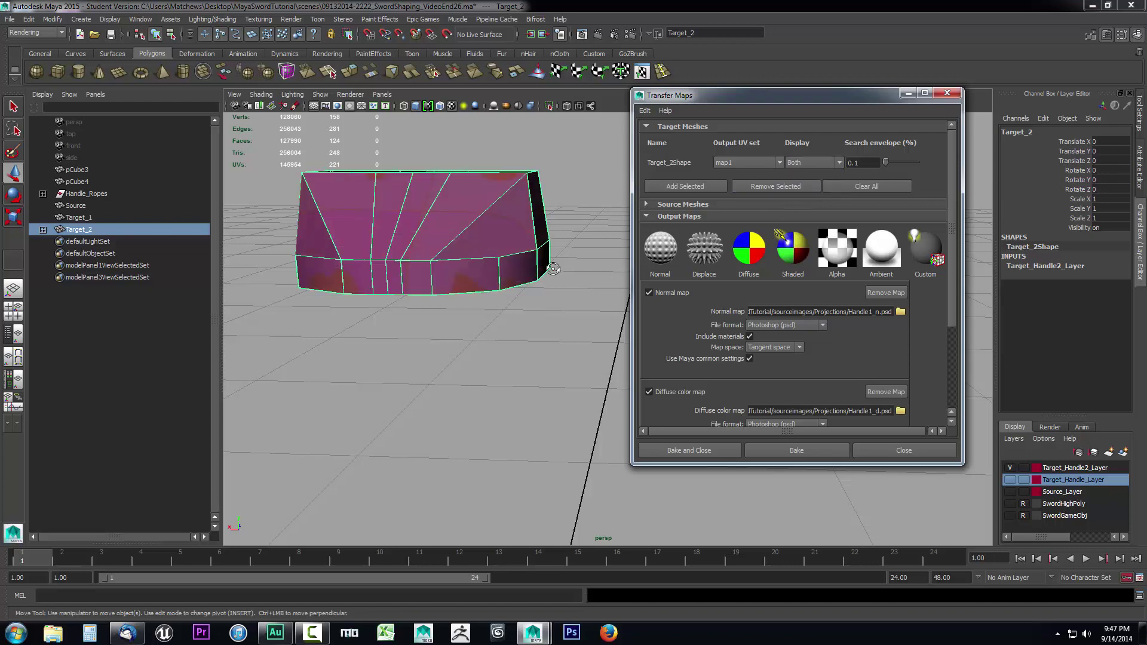
pyautogui.keyDown('alt'); pyautogui.moveTo(553, 269); pyautogui.dragTo(564, 317); pyautogui.keyUp('alt')
pyautogui.scroll(4, 564, 317)
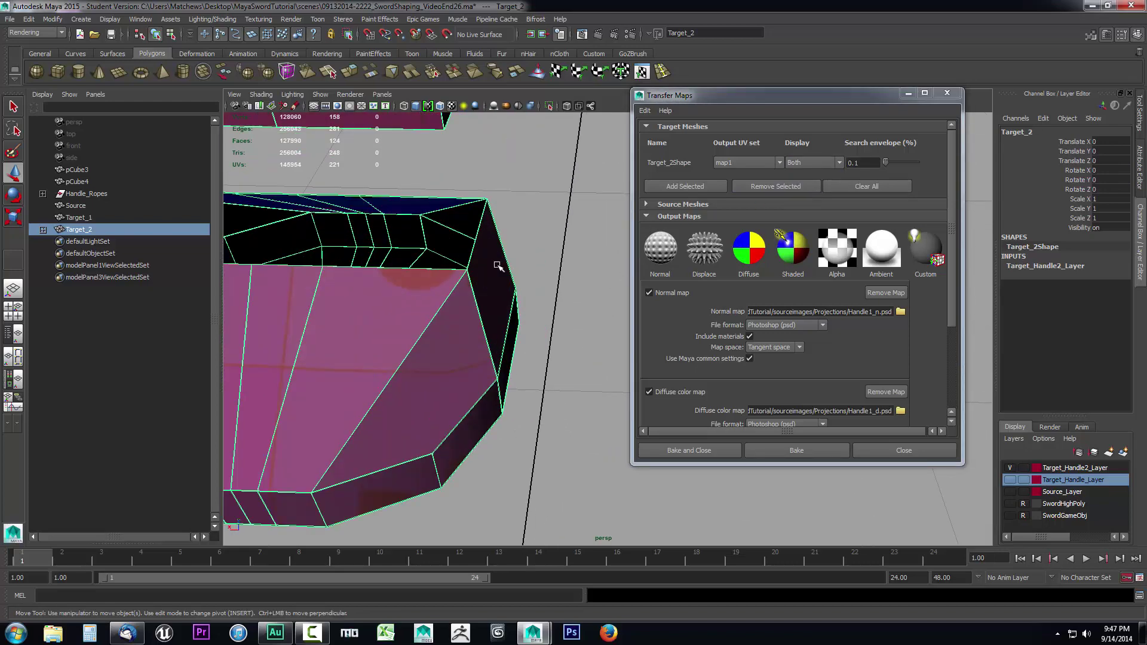
# Step: Show Source_Layer and add the Source mesh to the source meshes for Target_2's map transfer
pyautogui.scroll(-5, 498, 267)
pyautogui.keyDown('alt'); pyautogui.moveTo(548, 370); pyautogui.dragTo(545, 328); pyautogui.keyUp('alt')
pyautogui.keyDown('alt'); pyautogui.moveTo(546, 327); pyautogui.dragTo(535, 317, button='right'); pyautogui.keyUp('alt')
pyautogui.keyDown('alt'); pyautogui.moveTo(535, 317); pyautogui.dragTo(544, 367, button='middle'); pyautogui.keyUp('alt')
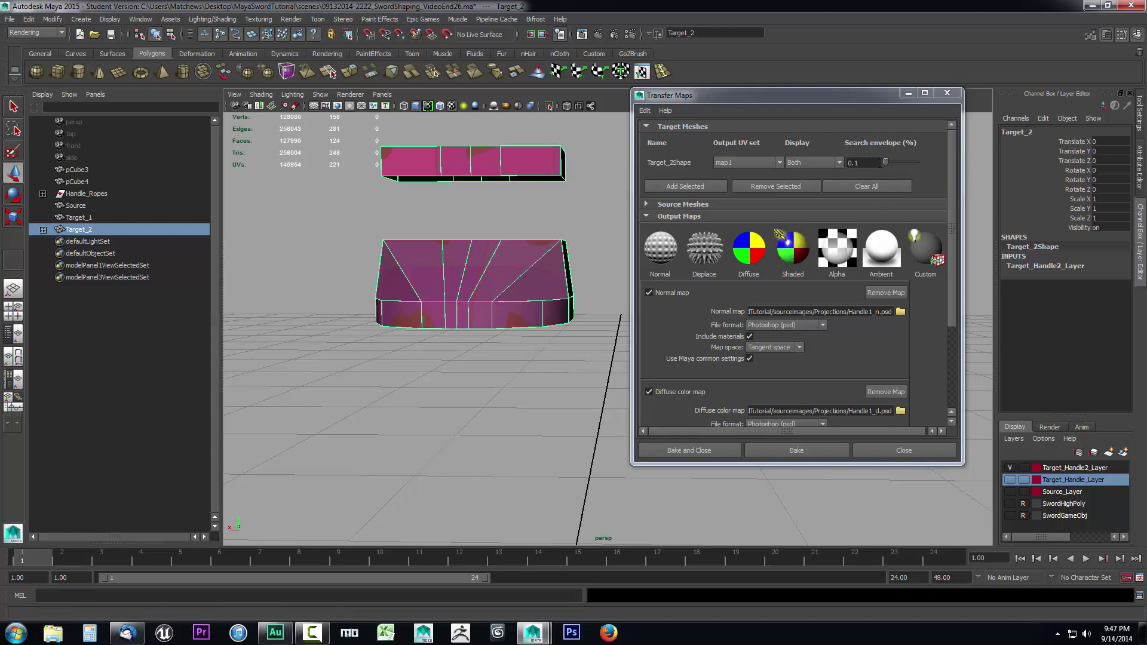
pyautogui.scroll(-3, 784, 317)
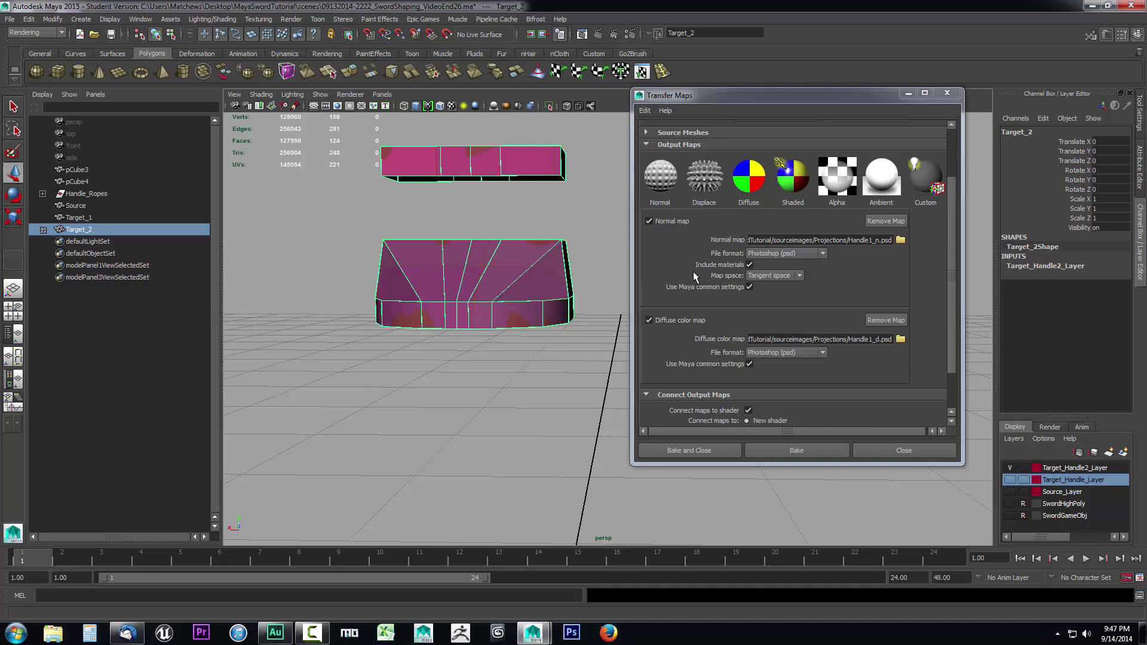
pyautogui.scroll(3, 692, 271)
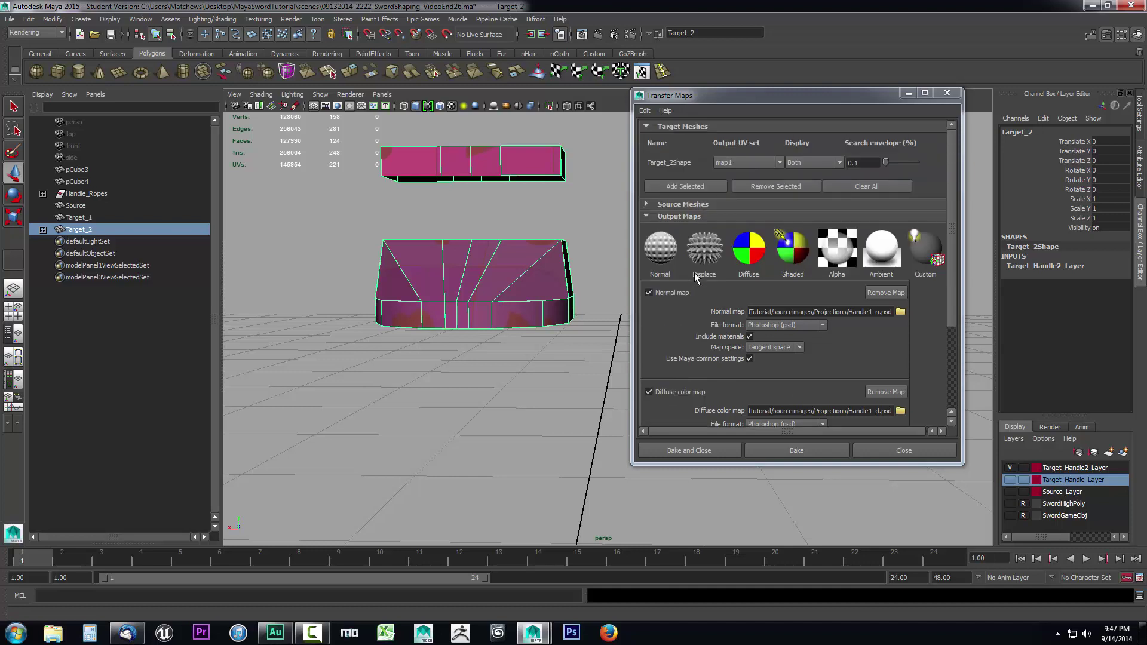
pyautogui.click(651, 203)
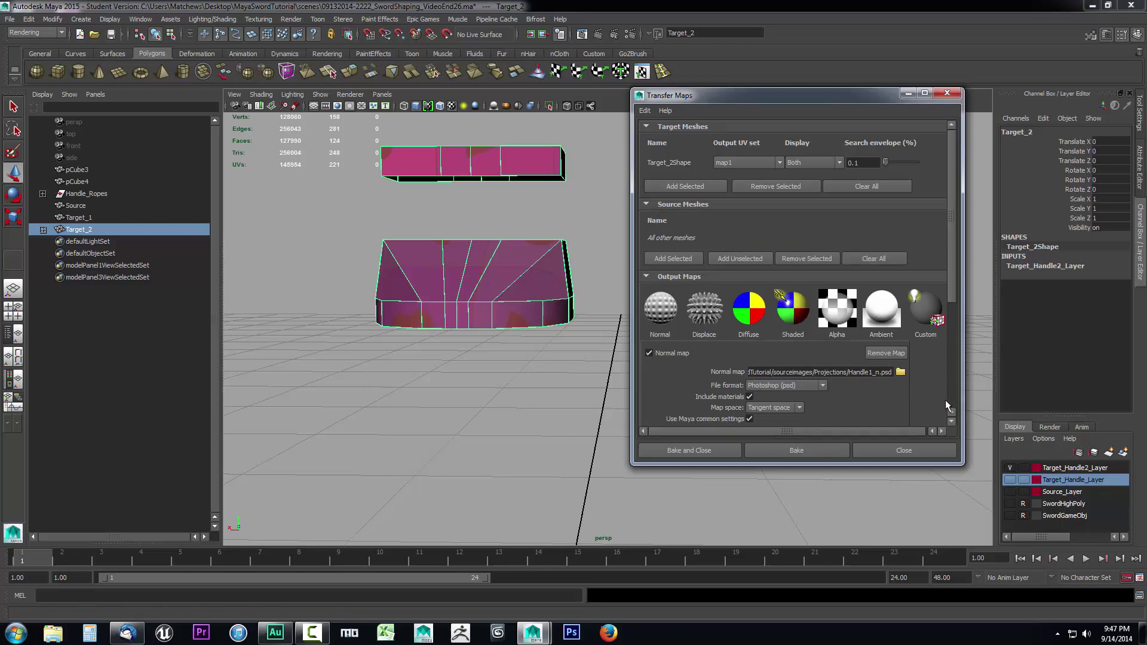
pyautogui.click(1009, 492)
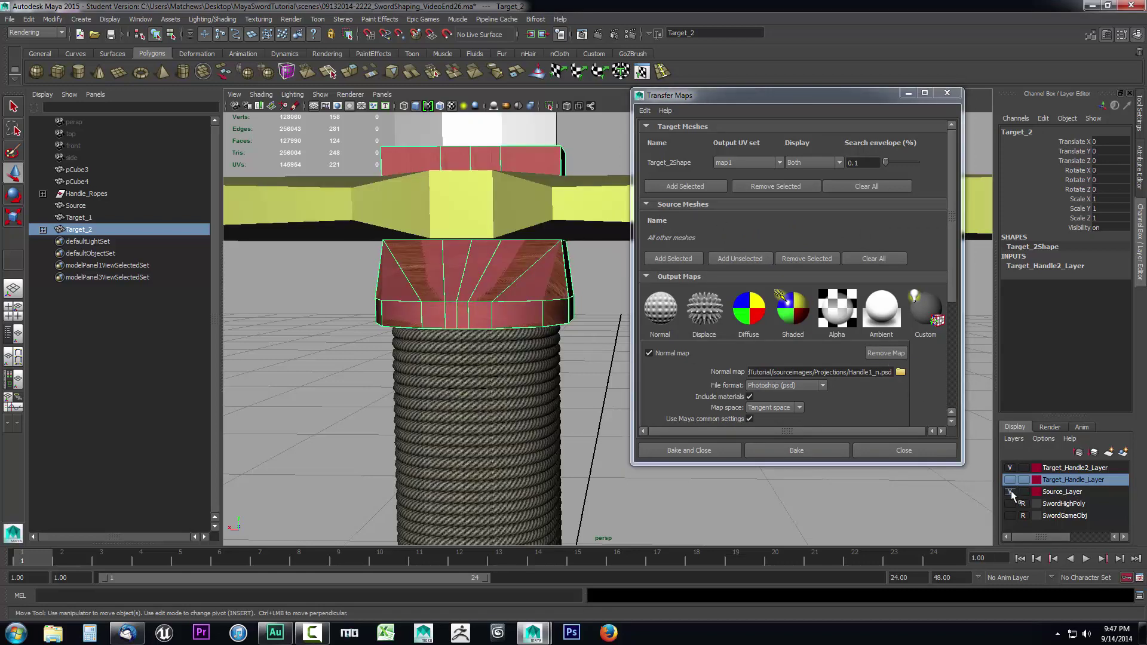
pyautogui.click(78, 207)
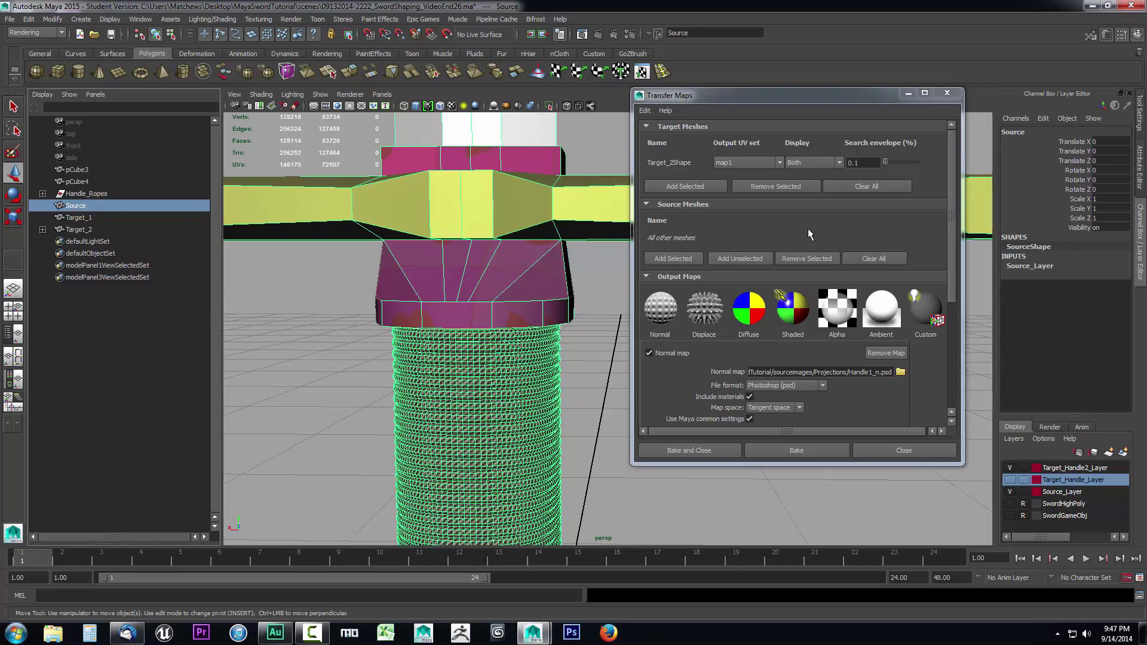
pyautogui.click(680, 258)
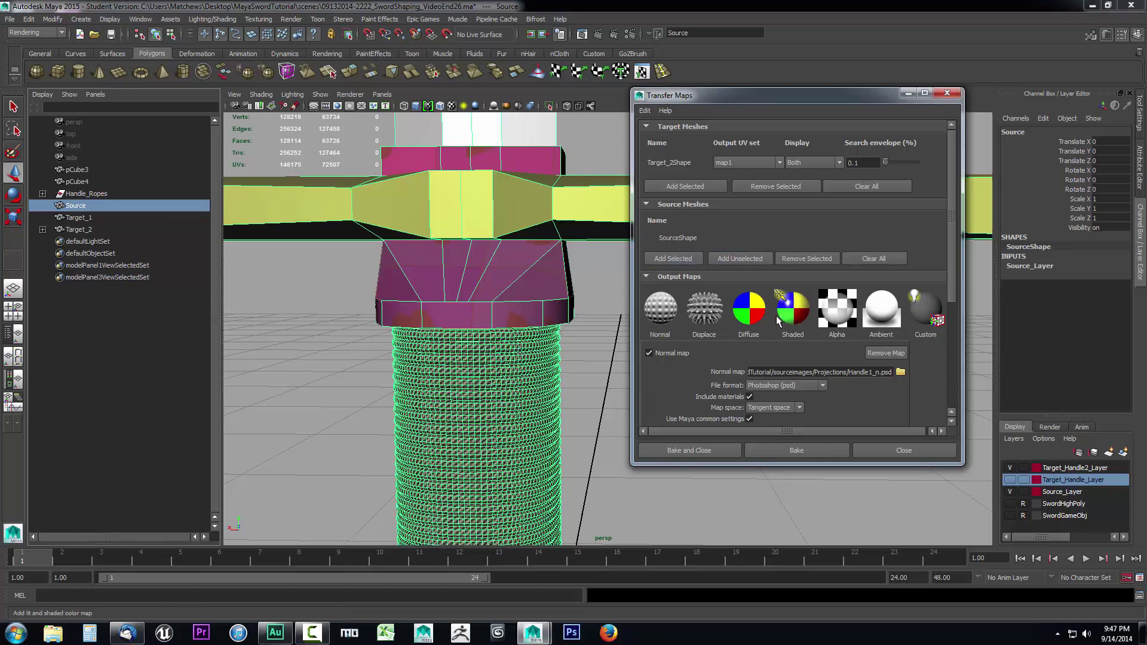
# Step: Set the normal map's output file to Handle2_n in the Projections folder
pyautogui.click(750, 316)
pyautogui.scroll(-1, 718, 346)
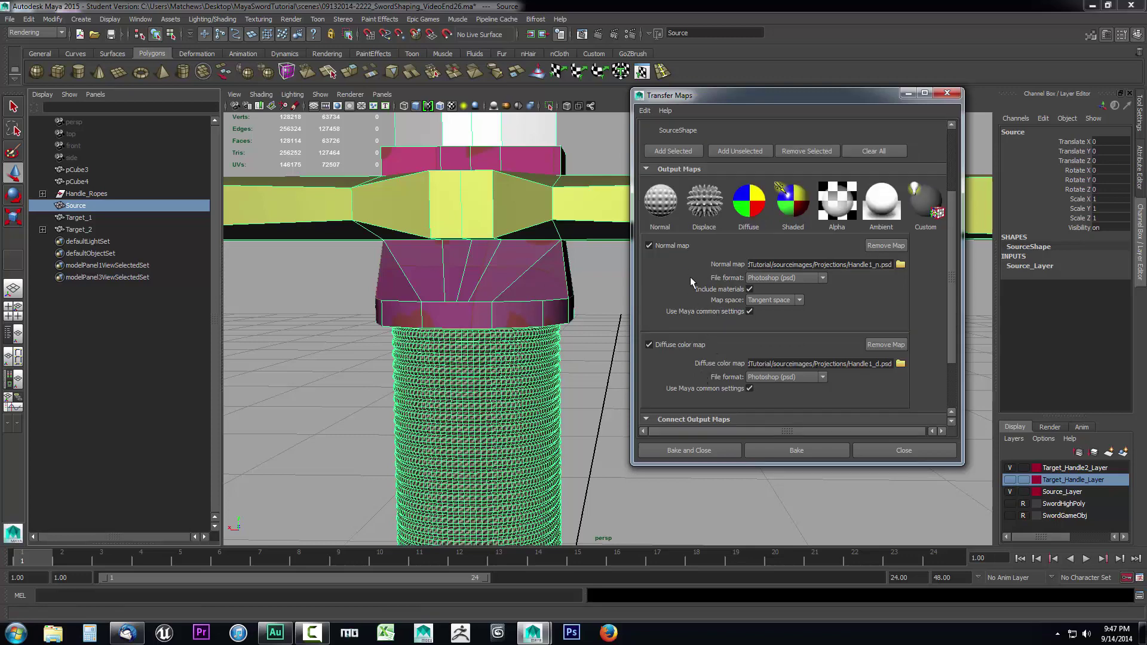
pyautogui.click(901, 264)
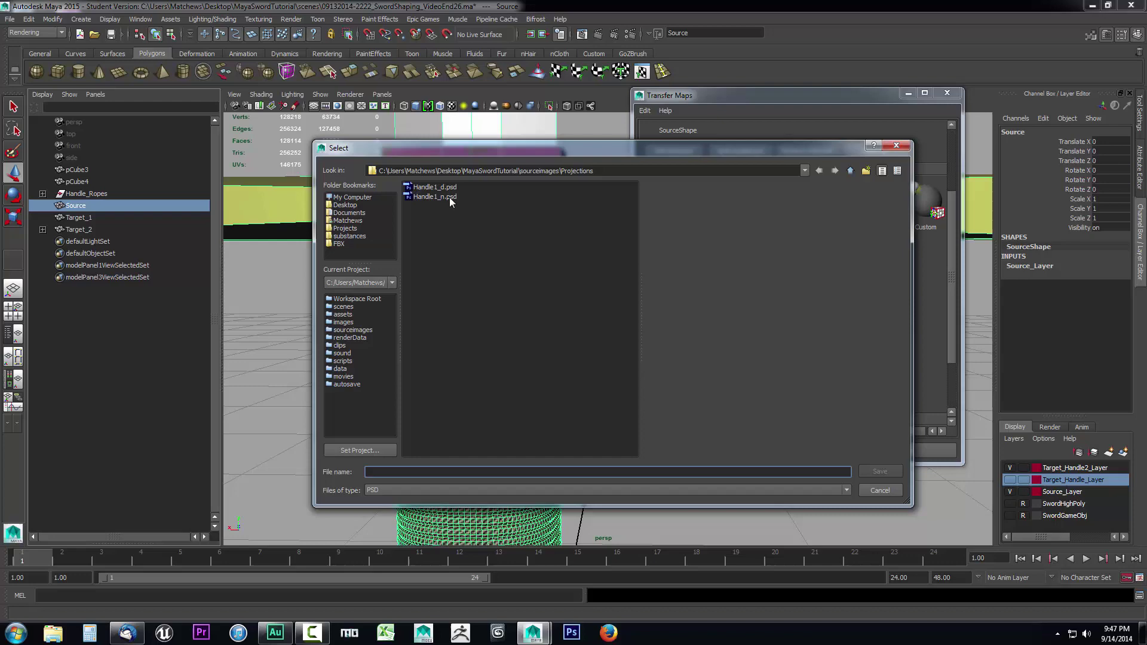
pyautogui.click(867, 490)
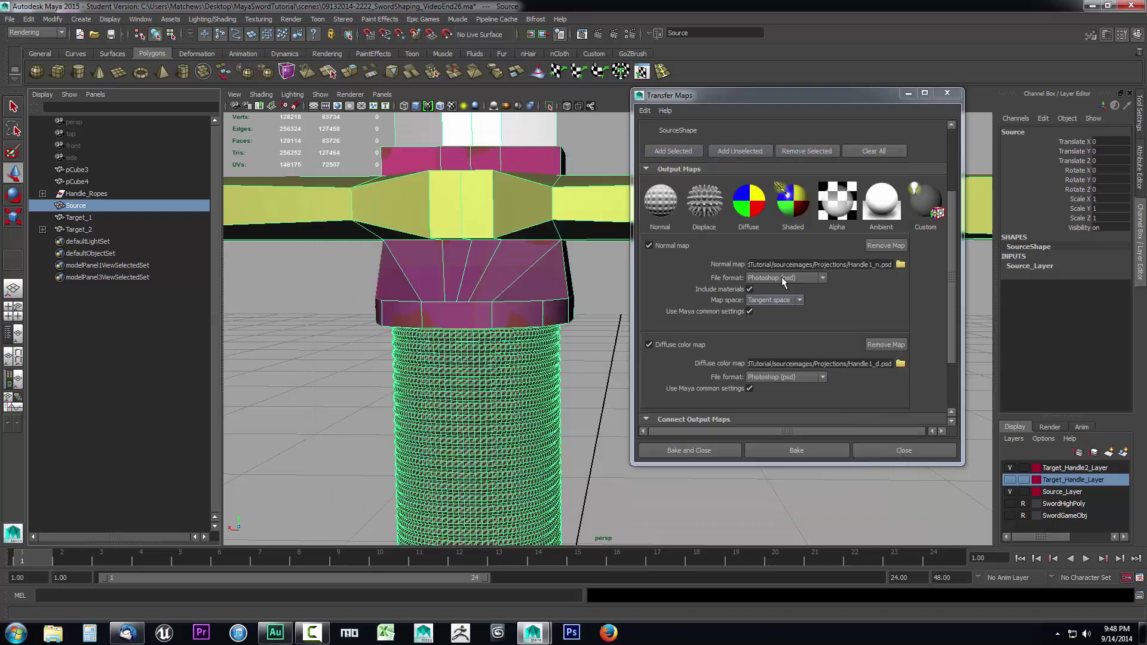
pyautogui.click(900, 265)
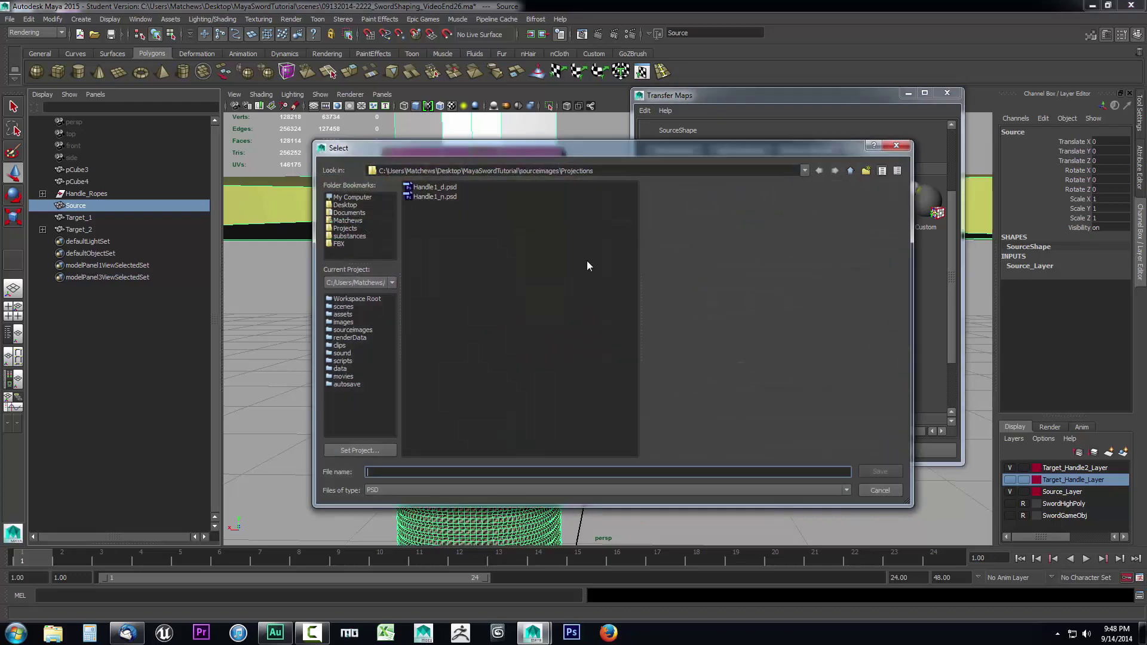
pyautogui.click(436, 187)
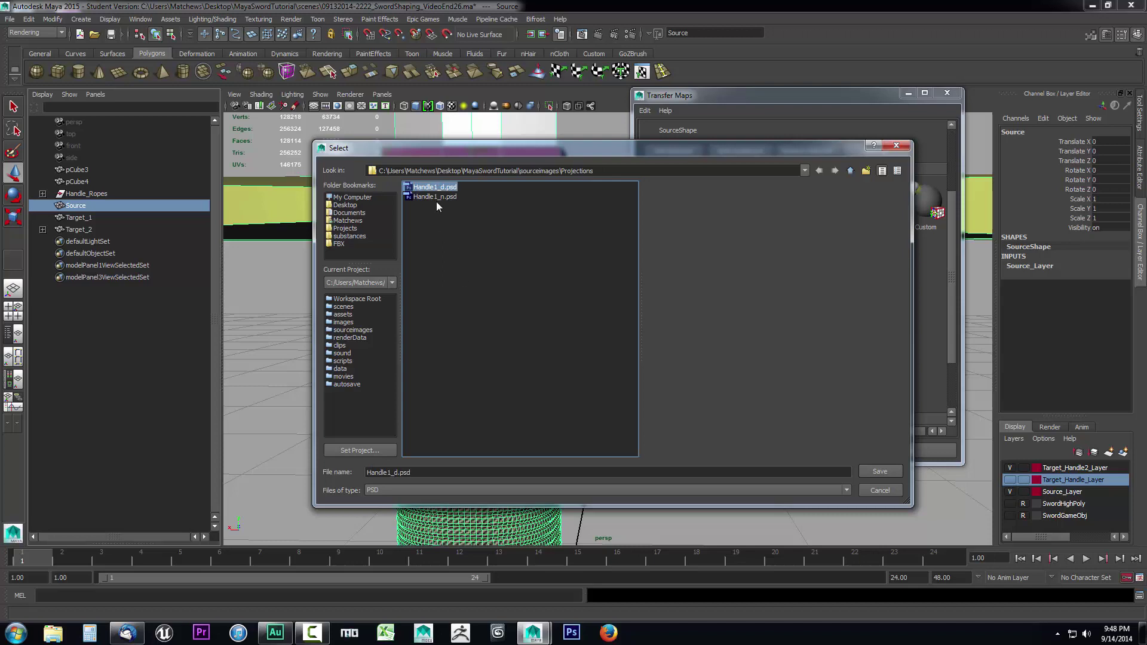
pyautogui.click(391, 472)
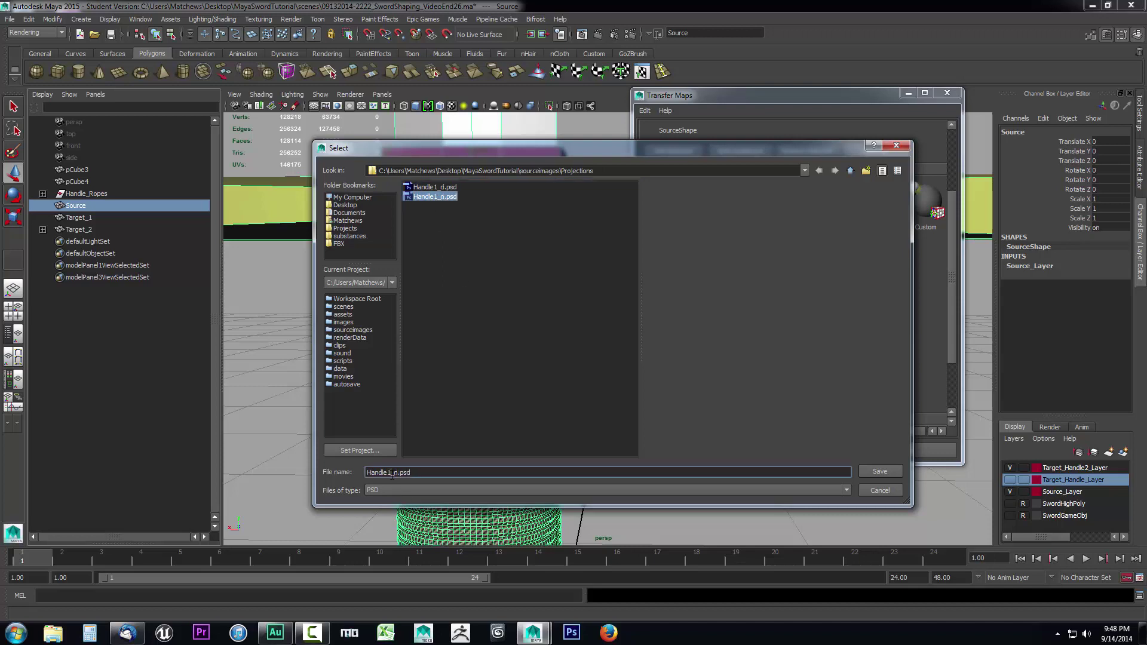
pyautogui.press('BackSpace')
pyautogui.write('2')
pyautogui.moveTo(403, 475); pyautogui.dragTo(398, 475)
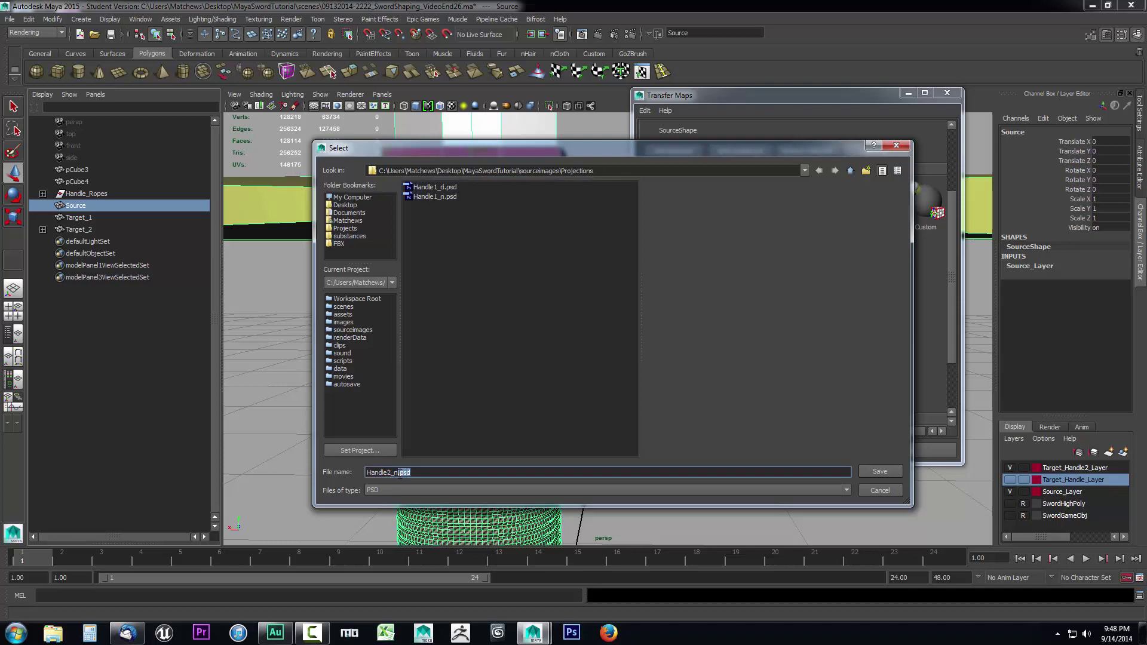
pyautogui.press('BackSpace')
pyautogui.click(880, 472)
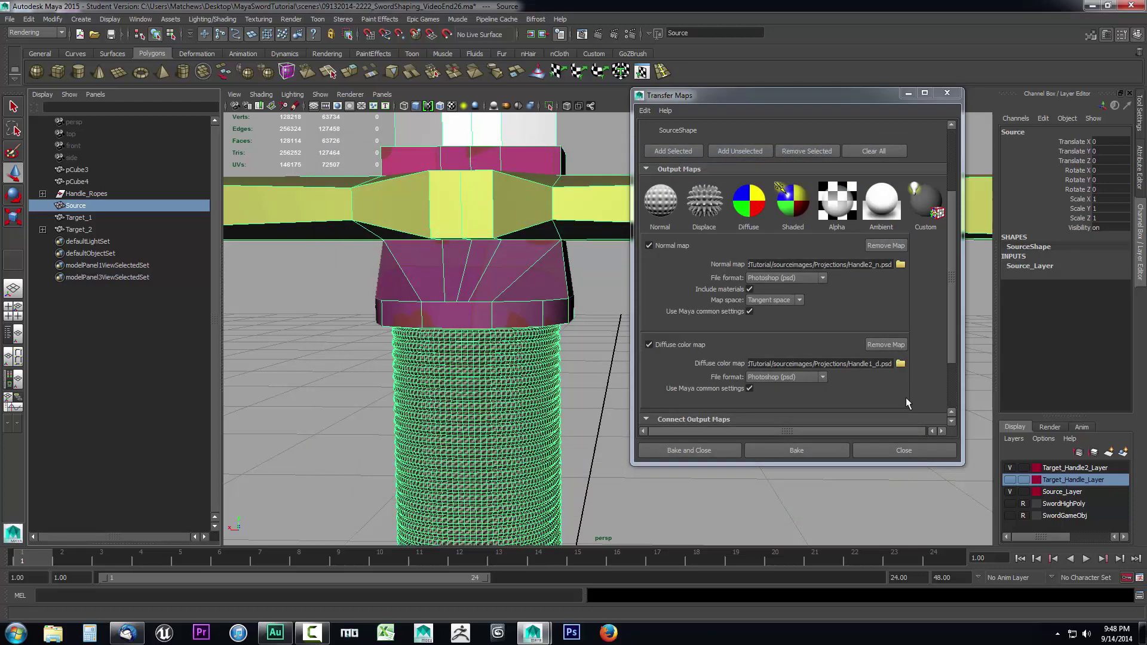
# Step: Set the diffuse color map's output file to Handle2_d.psd in the Projections folder
pyautogui.click(901, 363)
pyautogui.click(432, 188)
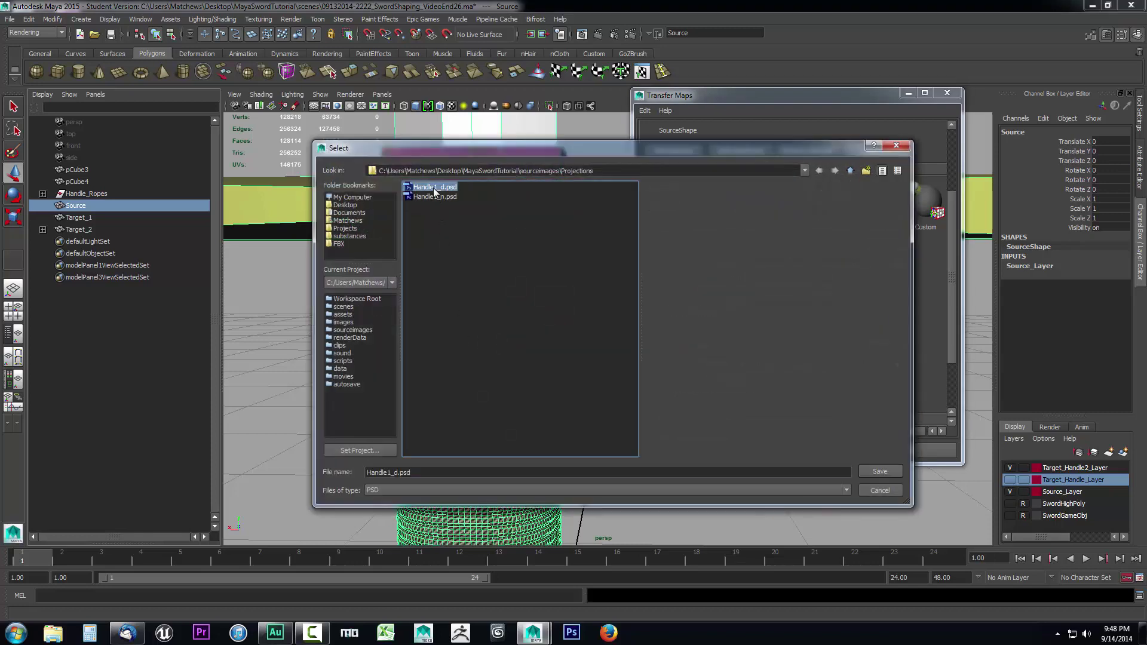
pyautogui.click(389, 472)
pyautogui.press('BackSpace')
pyautogui.write('2')
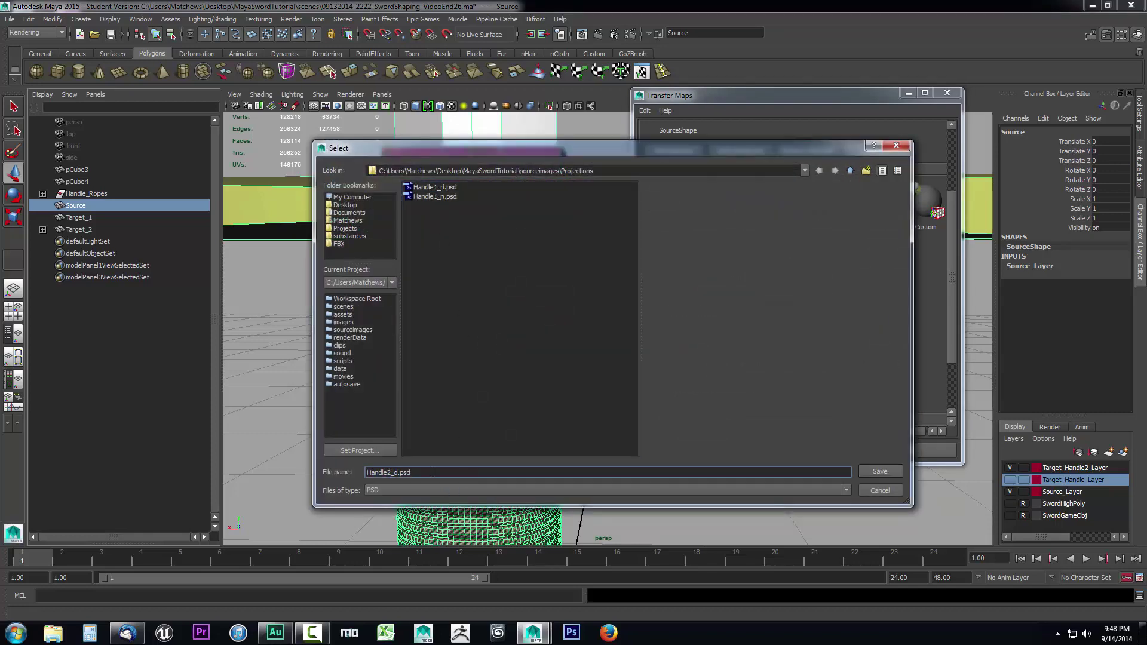
pyautogui.click(876, 471)
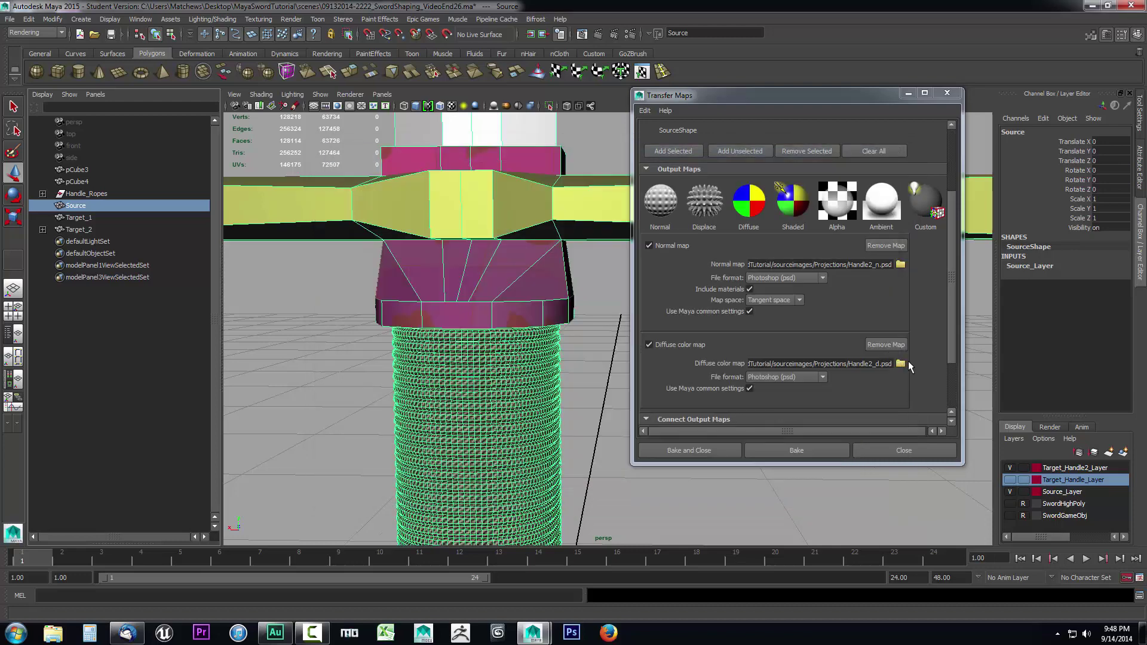
# Step: Check the Maya common output settings, then bake Target_2's normal and diffuse maps and close Transfer Maps
pyautogui.scroll(-1, 896, 388)
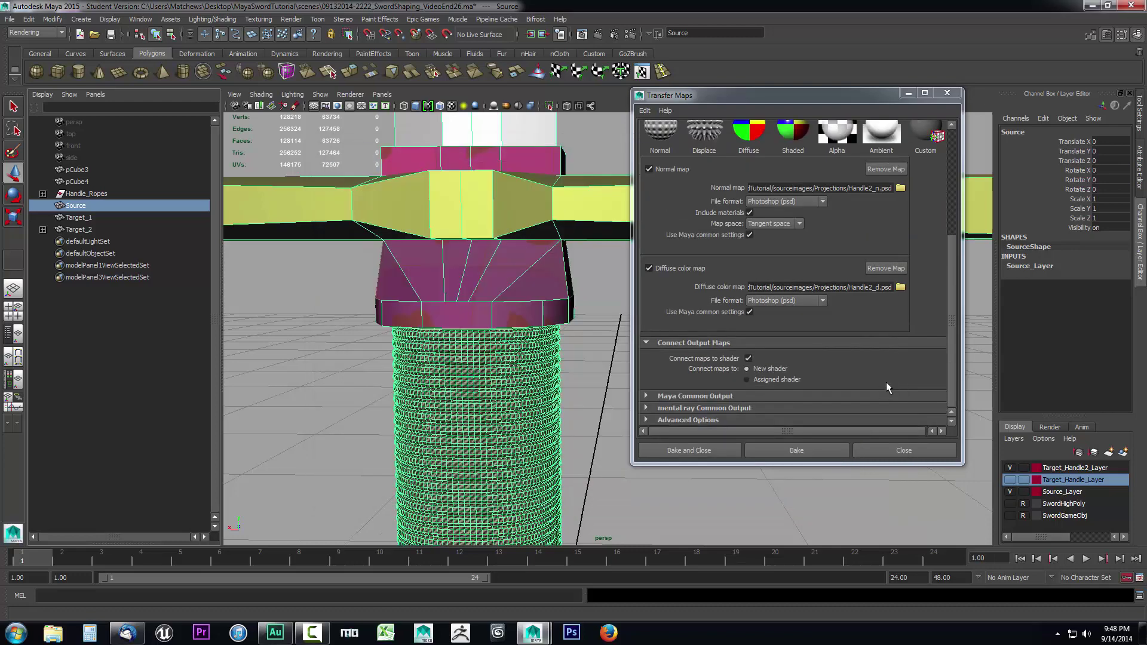
pyautogui.click(646, 396)
pyautogui.scroll(-1, 732, 339)
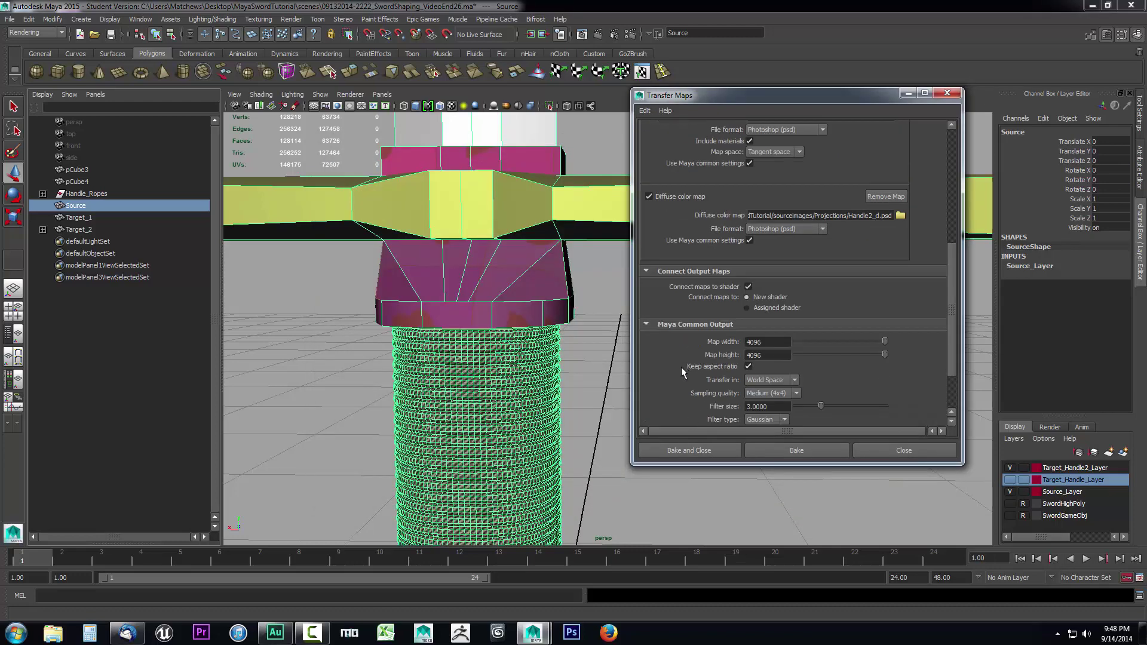
pyautogui.scroll(-1, 684, 359)
pyautogui.scroll(4, 705, 350)
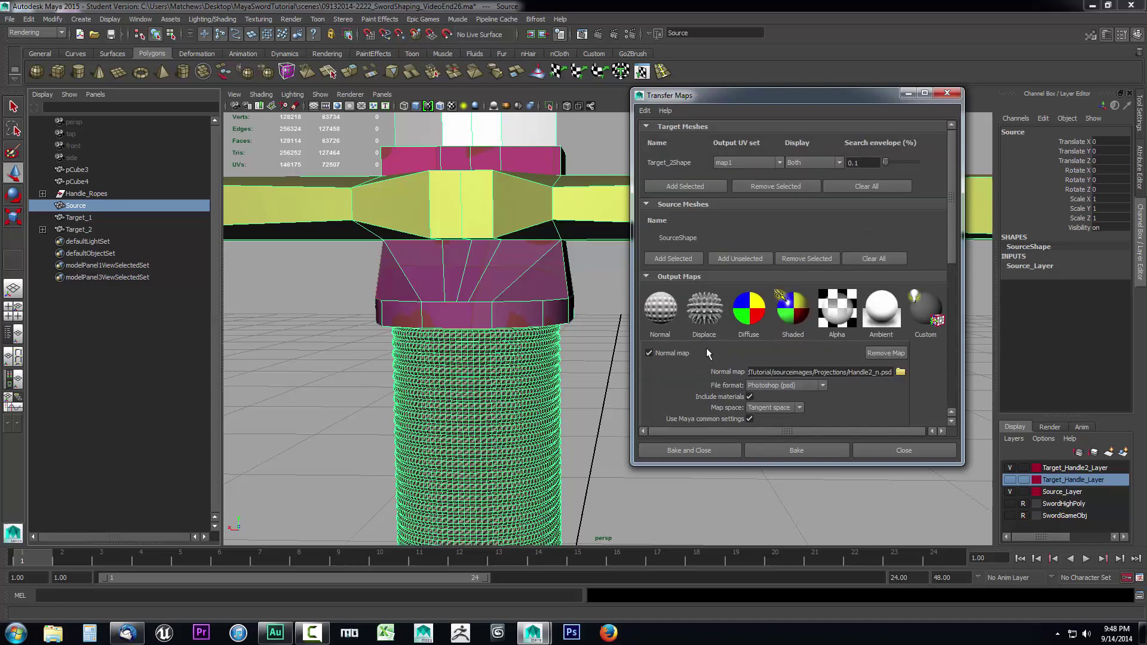
pyautogui.scroll(-2, 706, 352)
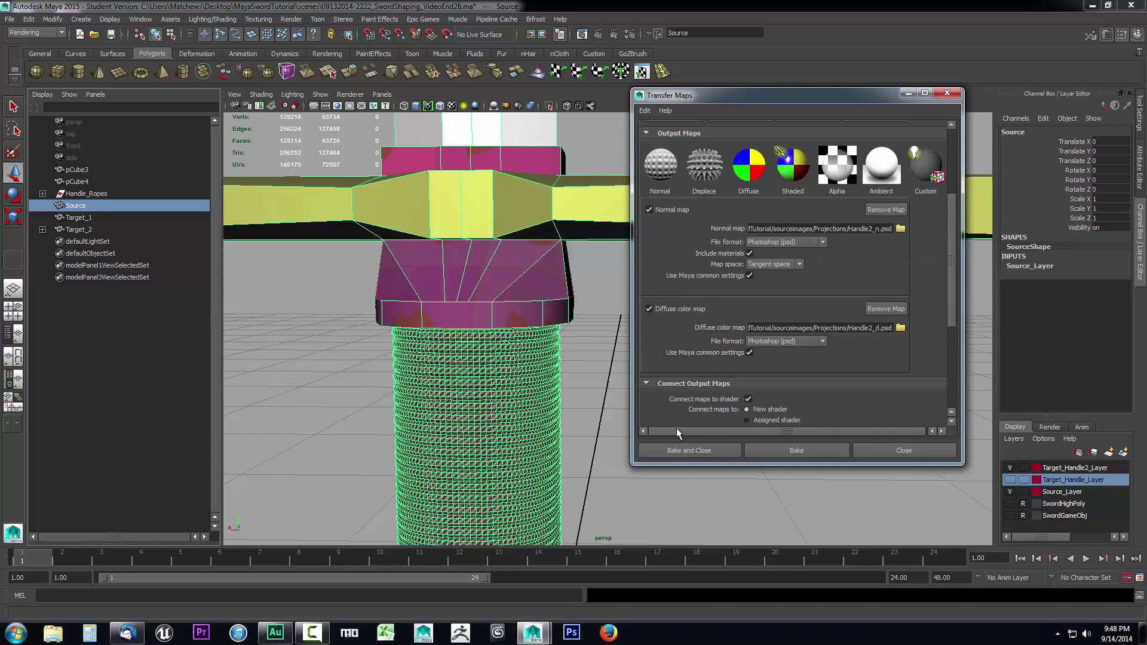
pyautogui.click(684, 450)
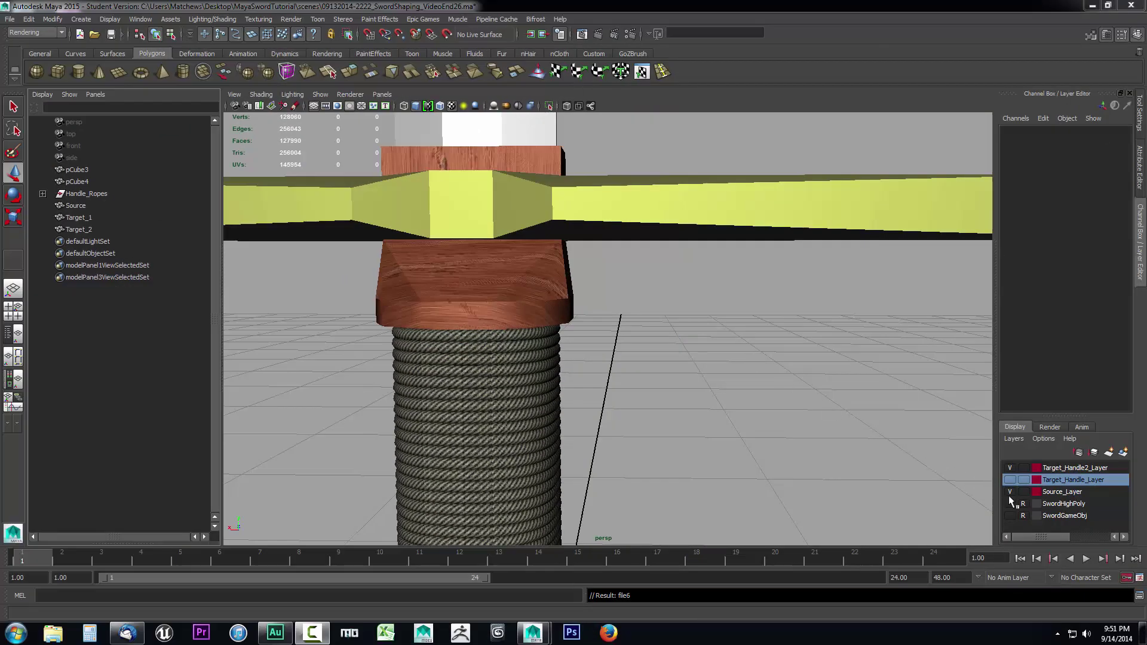
# Step: Hide Source_Layer, inspect the baked wood texture on the handle pieces, and select the Target_2 mesh
pyautogui.click(1008, 492)
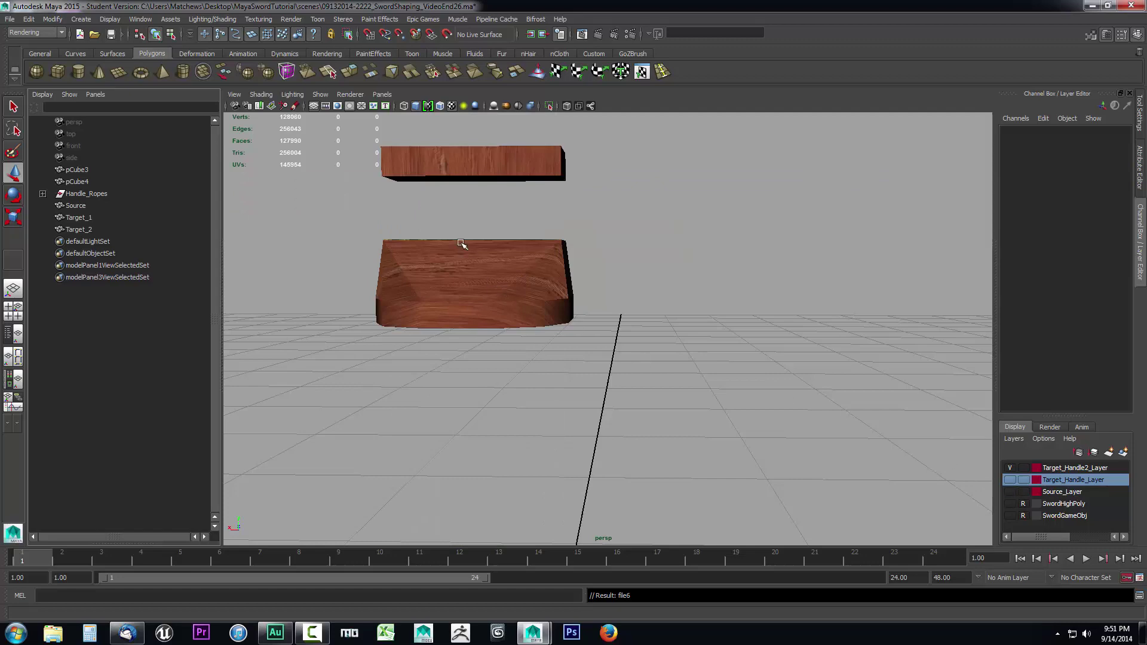
pyautogui.keyDown('alt'); pyautogui.moveTo(502, 215); pyautogui.dragTo(689, 376); pyautogui.keyUp('alt')
pyautogui.keyDown('alt'); pyautogui.moveTo(688, 376); pyautogui.dragTo(686, 423, button='right'); pyautogui.keyUp('alt')
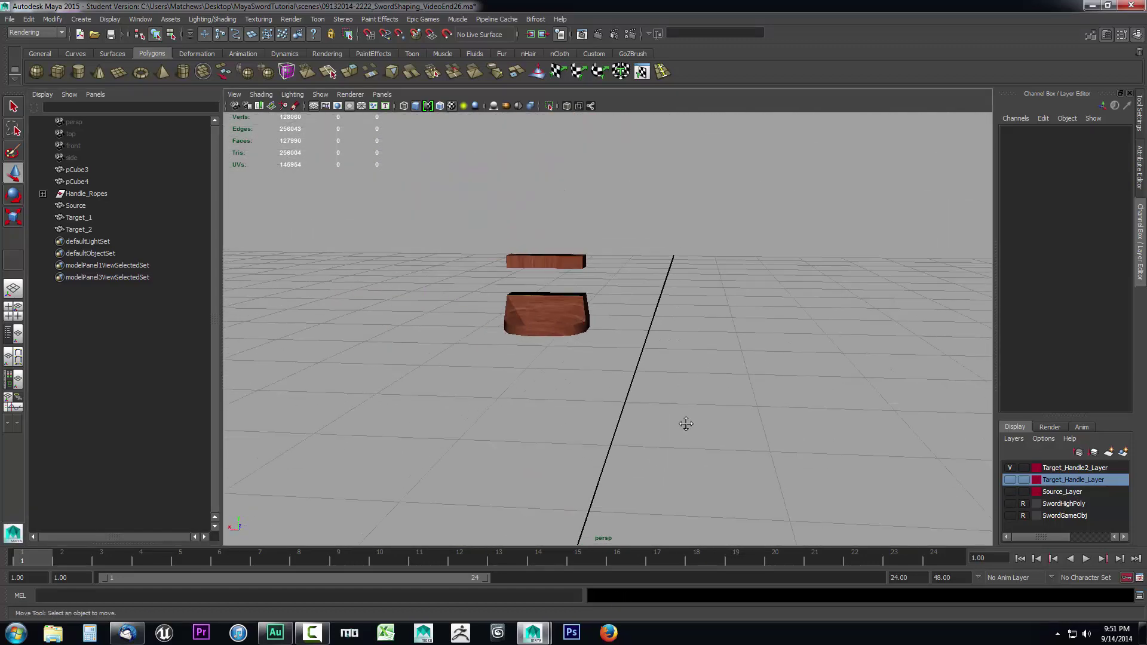
pyautogui.keyDown('alt'); pyautogui.moveTo(686, 423); pyautogui.dragTo(693, 315, button='middle'); pyautogui.keyUp('alt')
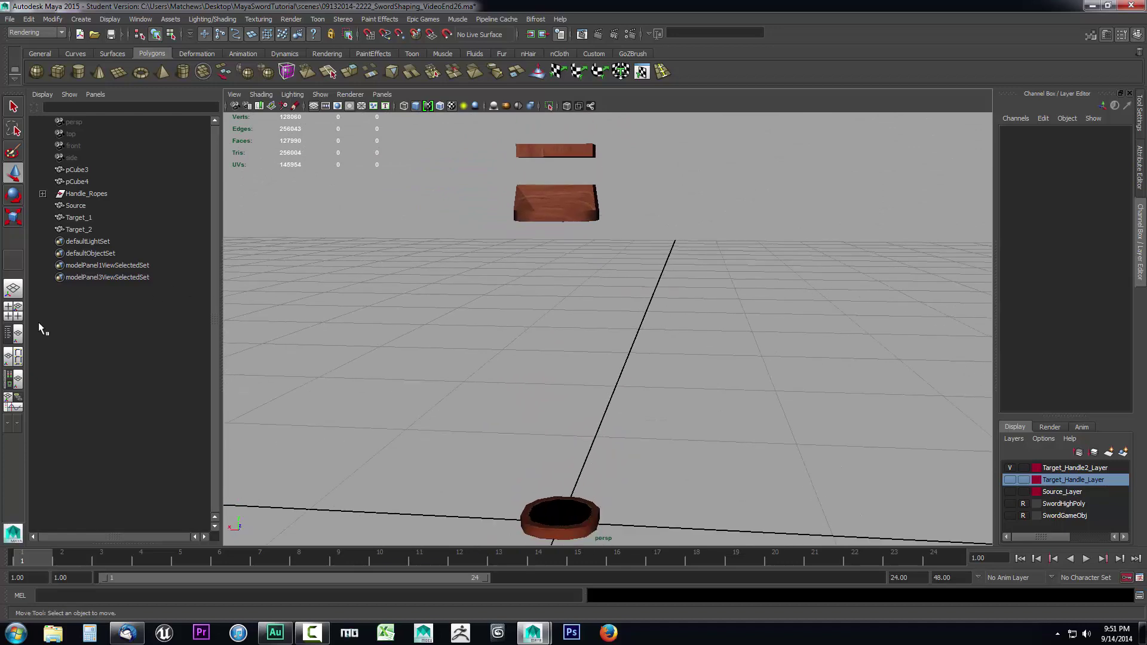
pyautogui.click(560, 210)
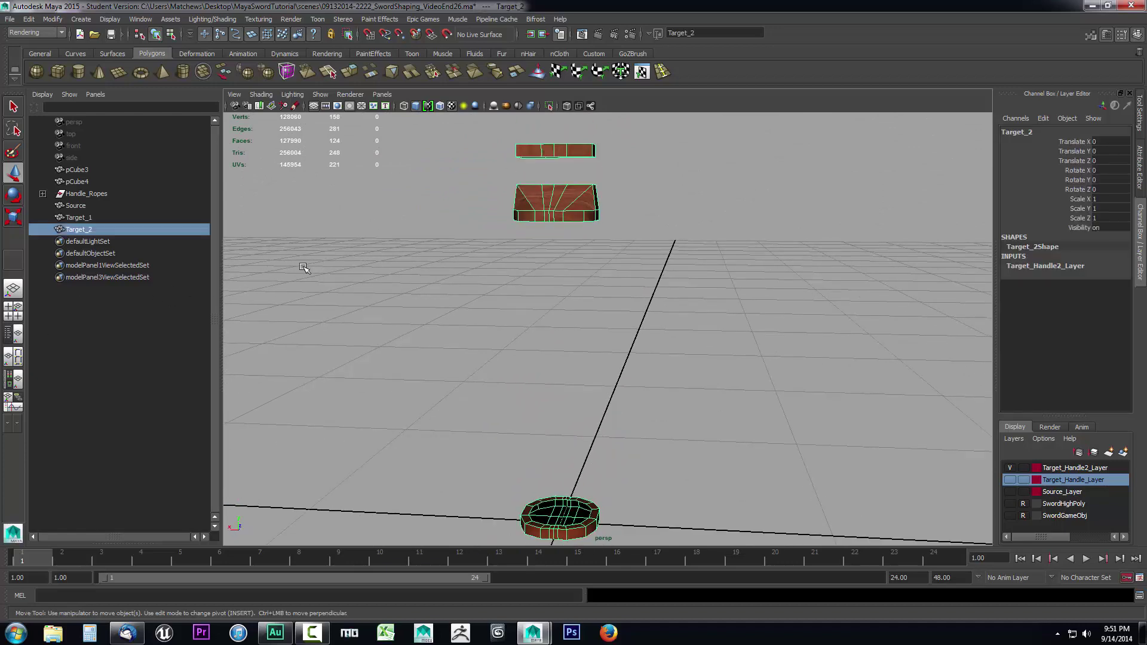
# Step: Display Target_2's UV layout beside the perspective view and compare its UV shells with the textured handle pieces
pyautogui.click(13, 356)
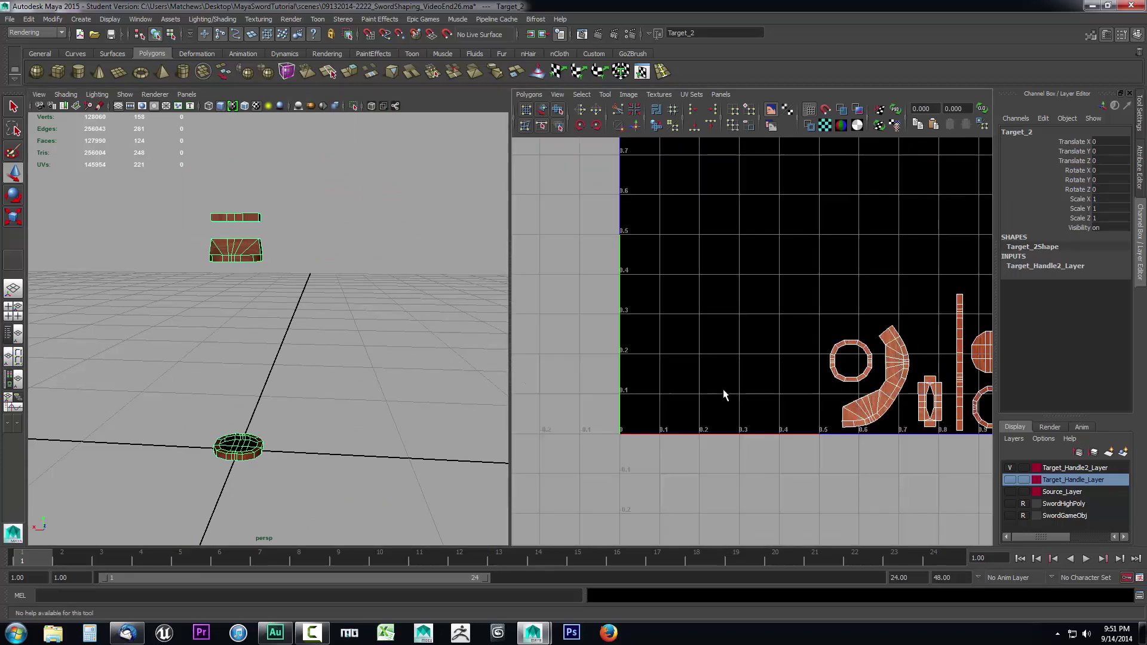
pyautogui.keyDown('alt'); pyautogui.moveTo(819, 388); pyautogui.dragTo(746, 390, button='middle'); pyautogui.keyUp('alt')
pyautogui.scroll(2, 743, 364)
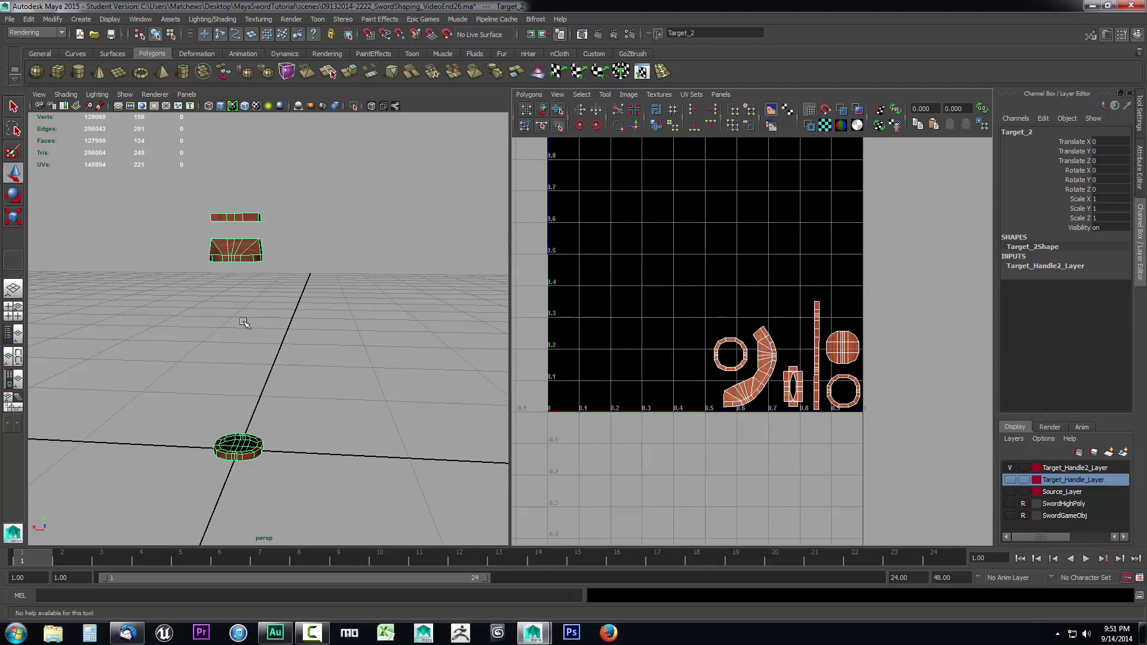
pyautogui.scroll(4, 335, 366)
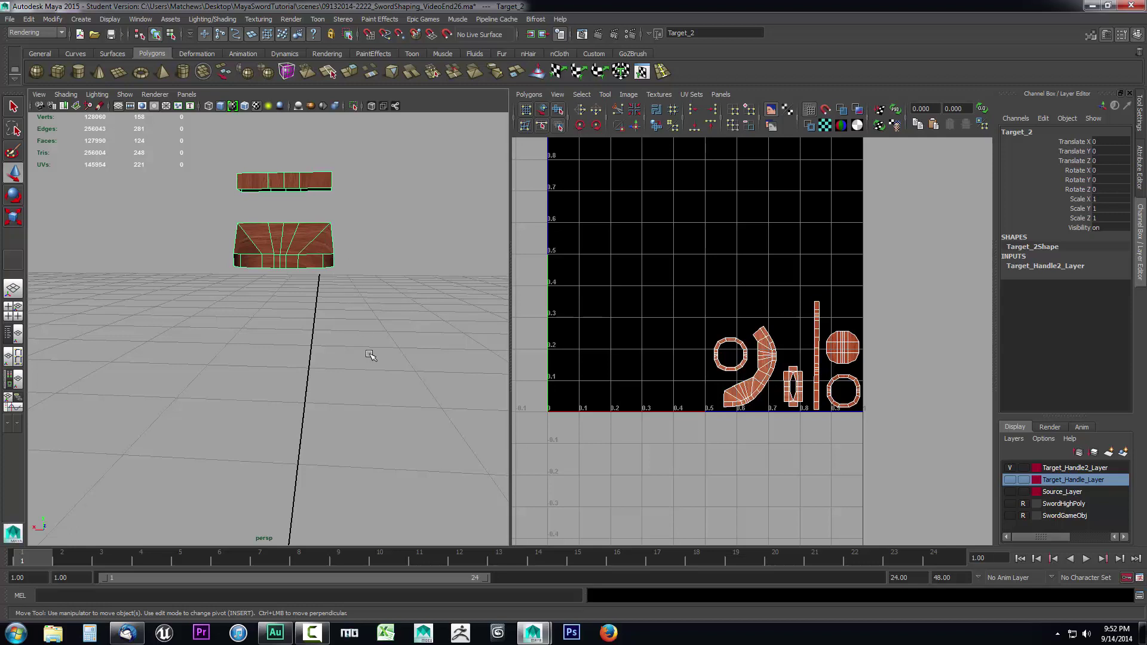
pyautogui.scroll(-2, 375, 340)
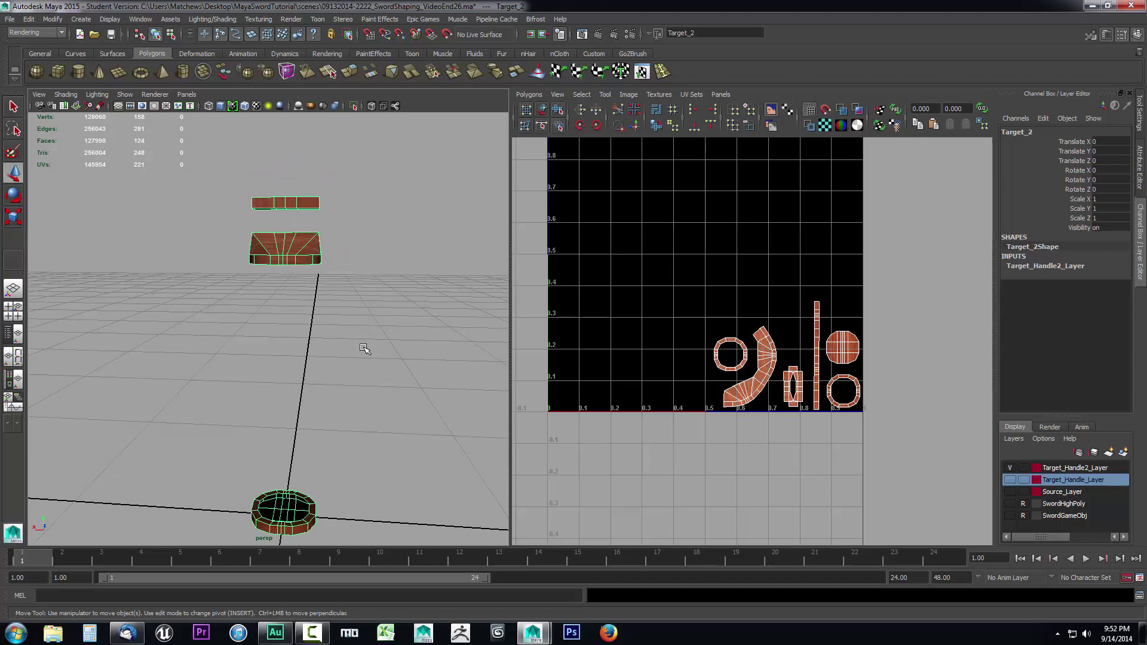